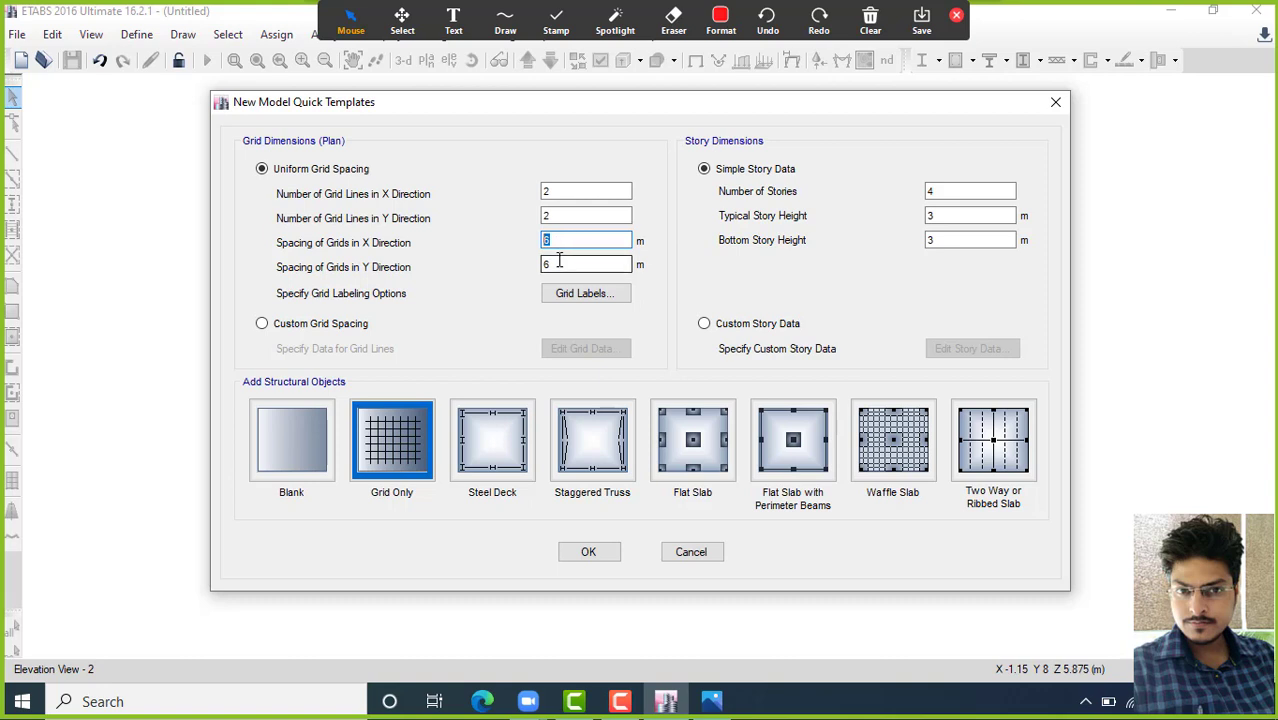
Create the grid-only model with one story, setting the typical and bottom story heights to 6 m
{"action": "left_click", "coordinate": [558, 266]}
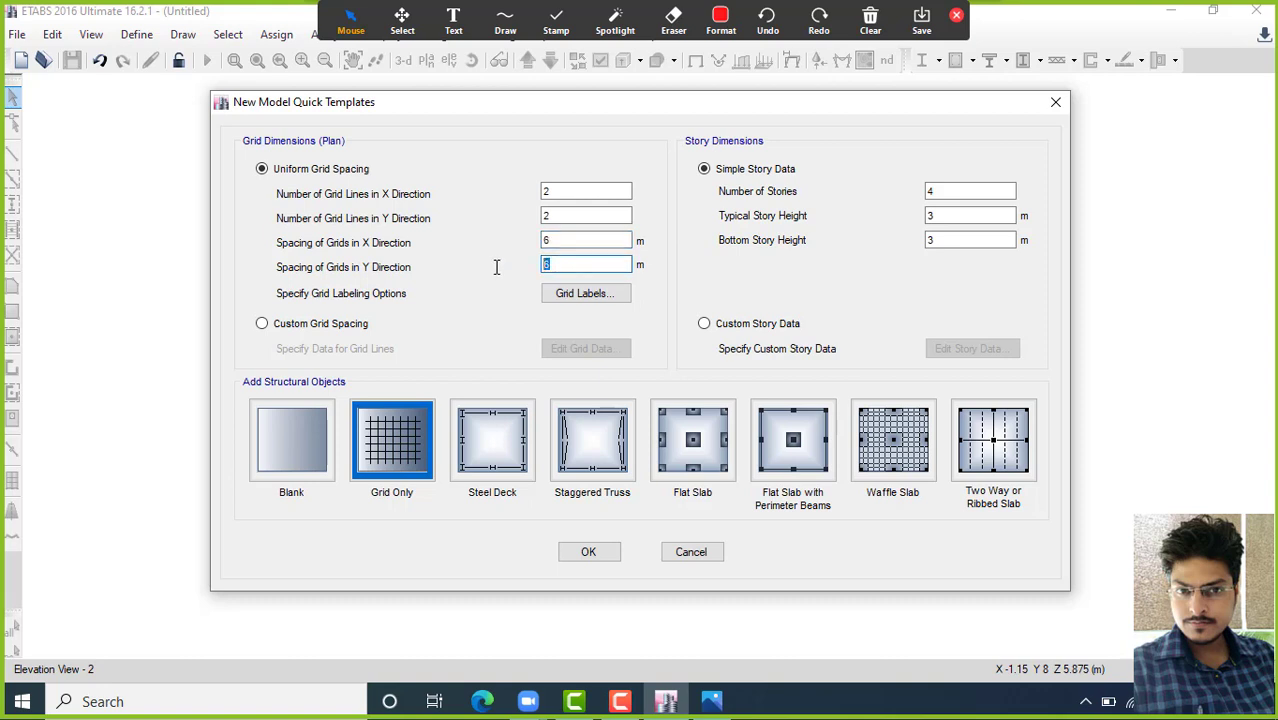
{"action": "left_click", "coordinate": [797, 180]}
{"action": "left_click_drag", "start_coordinate": [943, 191], "coordinate": [819, 203]}
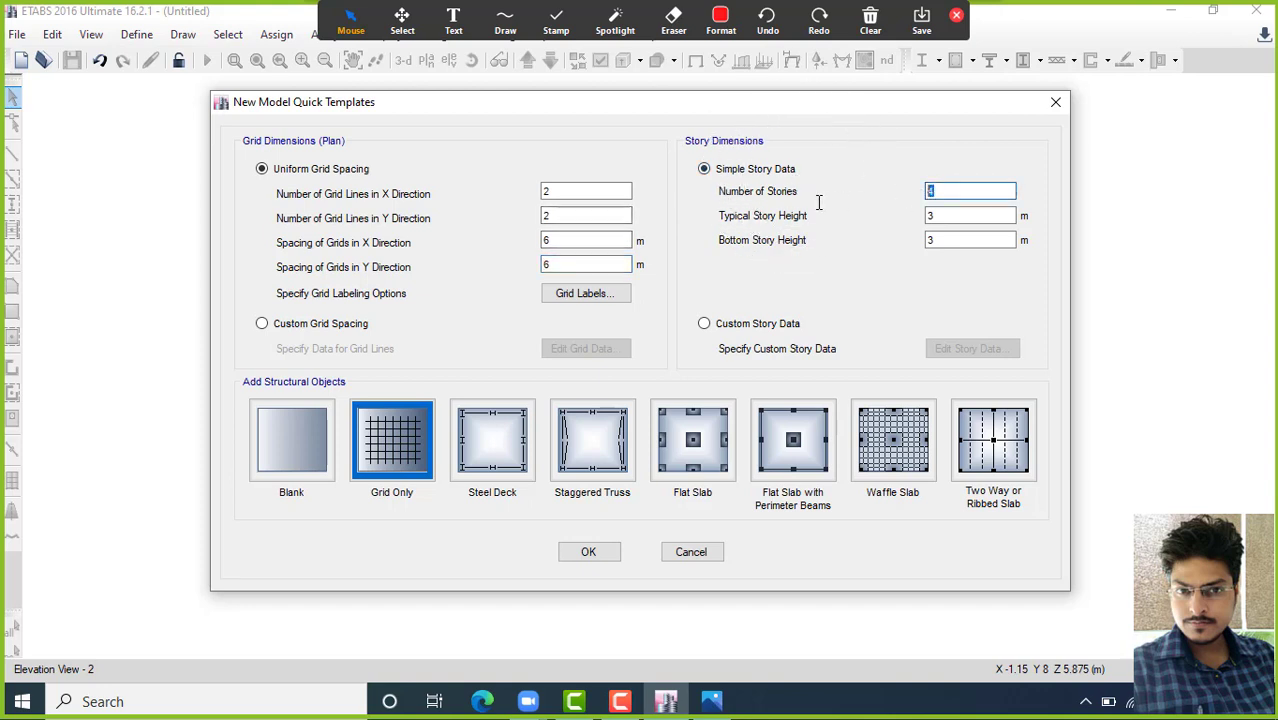
{"action": "left_click_drag", "start_coordinate": [948, 216], "coordinate": [867, 216]}
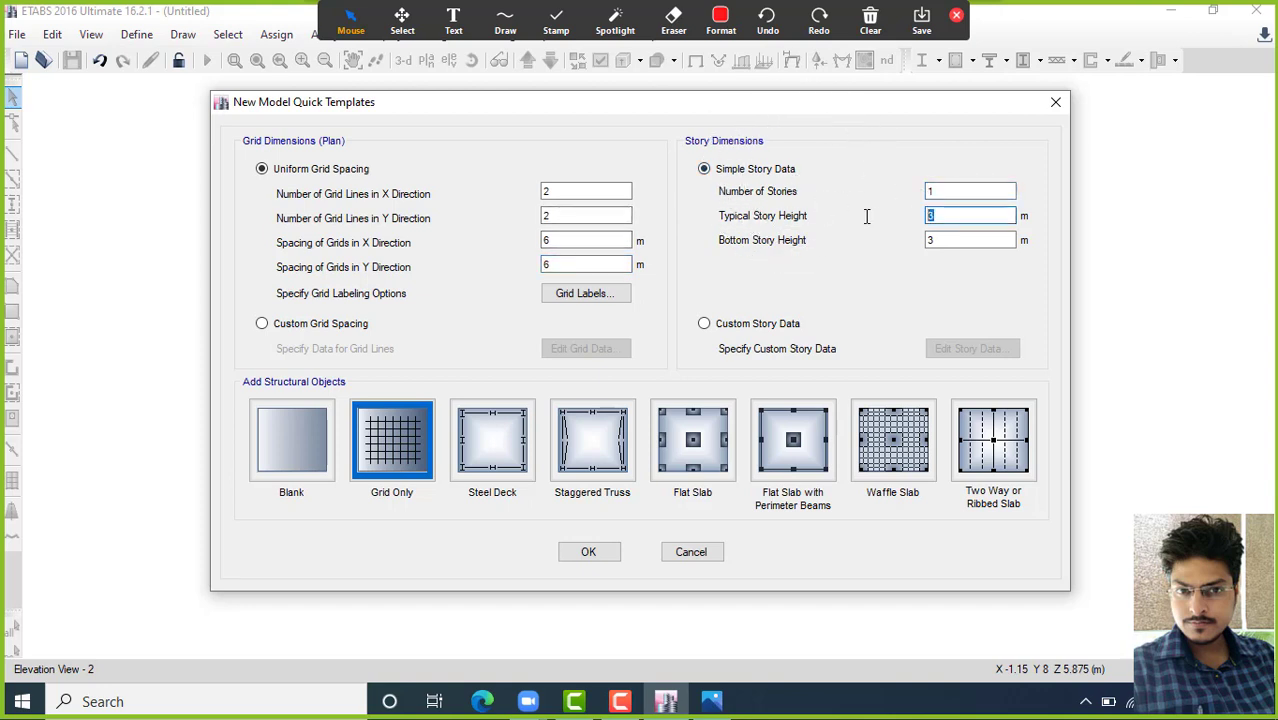
{"action": "type", "text": "6"}
{"action": "left_click_drag", "start_coordinate": [940, 240], "coordinate": [876, 240]}
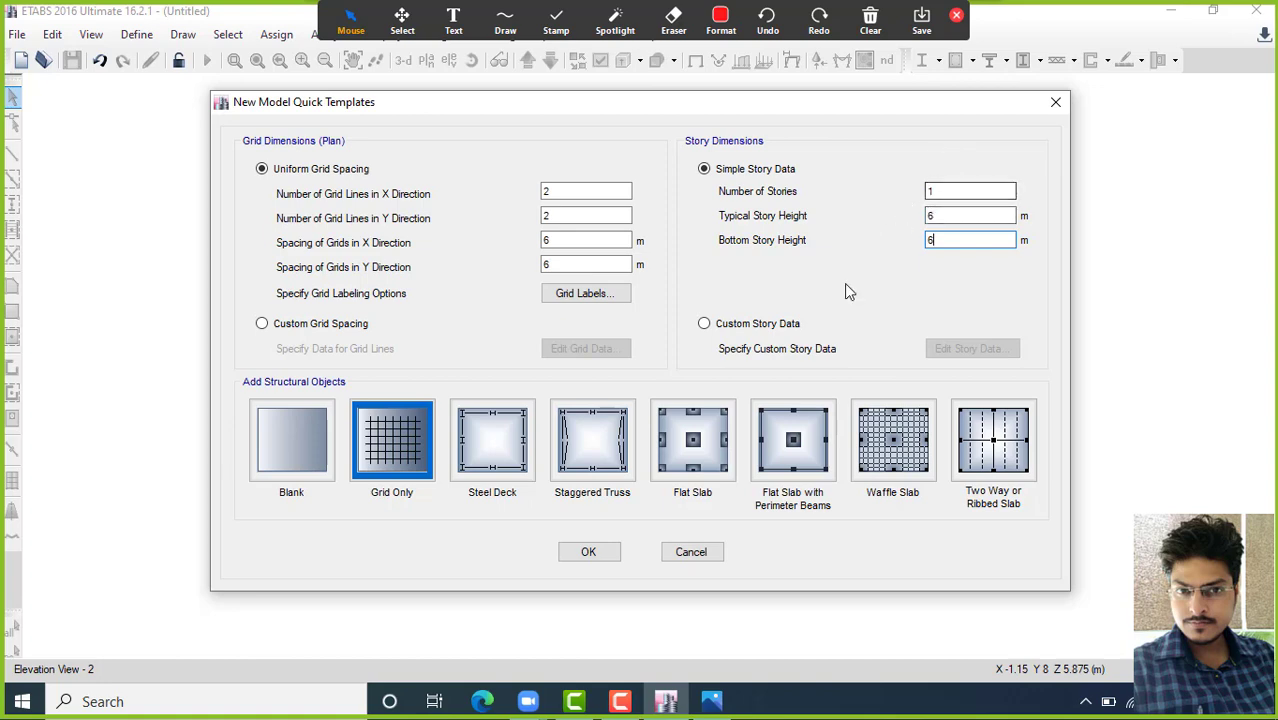
{"action": "left_click", "coordinate": [588, 555]}
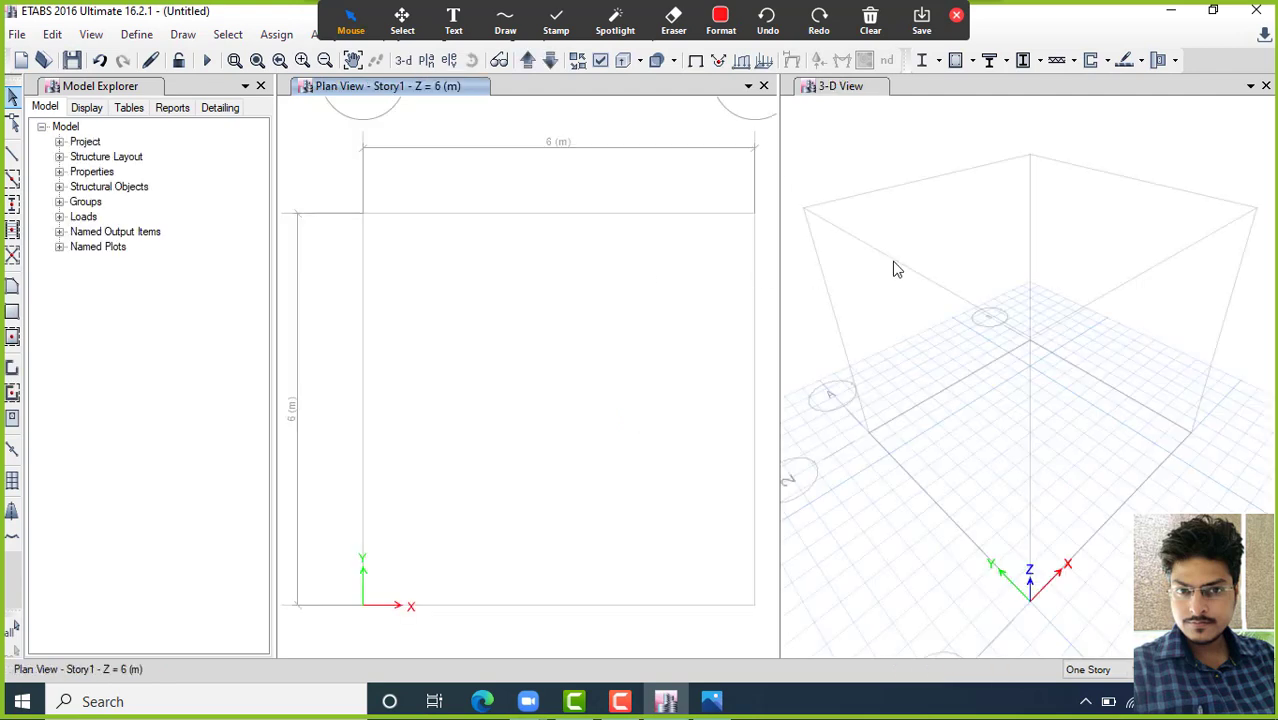
Close the plan view and keep only the 3-D view of the grid
{"action": "left_click", "coordinate": [1030, 267]}
{"action": "left_click", "coordinate": [764, 86]}
{"action": "middle_click_drag", "start_coordinate": [492, 250], "coordinate": [453, 305]}
Add the Indian standard M25 concrete to the model's materials with its default properties
{"action": "left_click", "coordinate": [136, 34]}
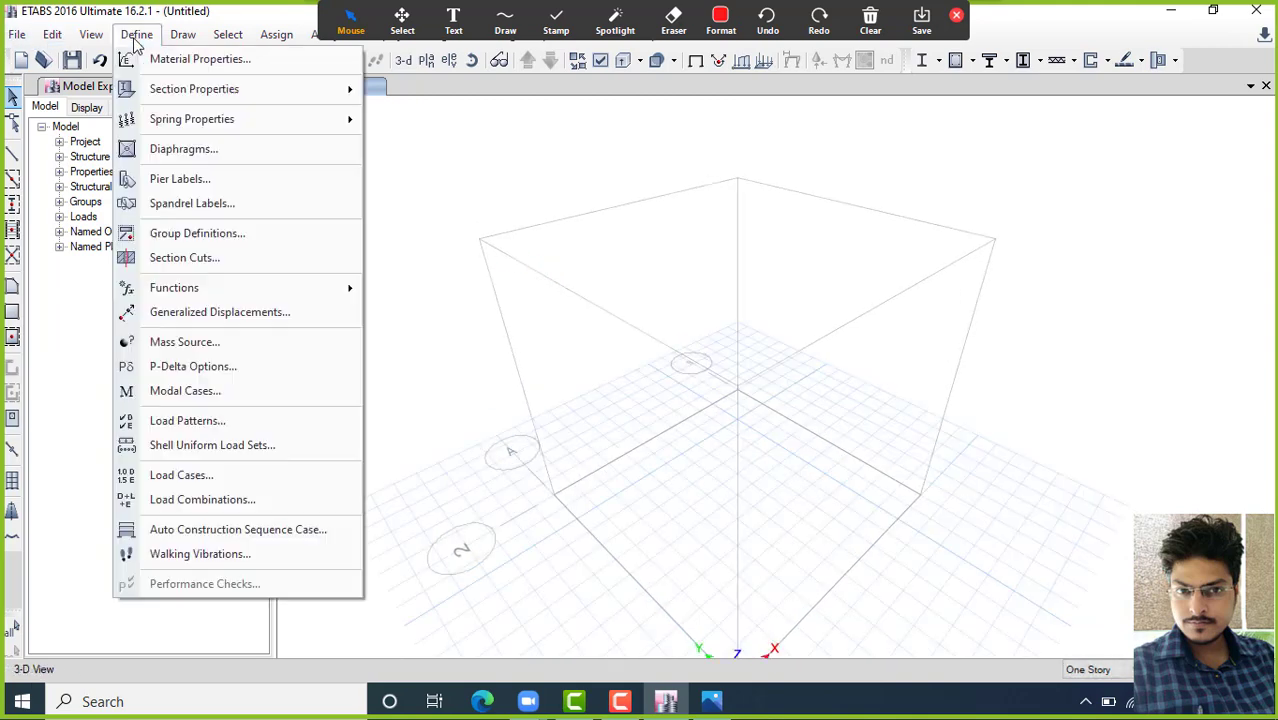
{"action": "left_click", "coordinate": [186, 58]}
{"action": "left_click", "coordinate": [763, 249]}
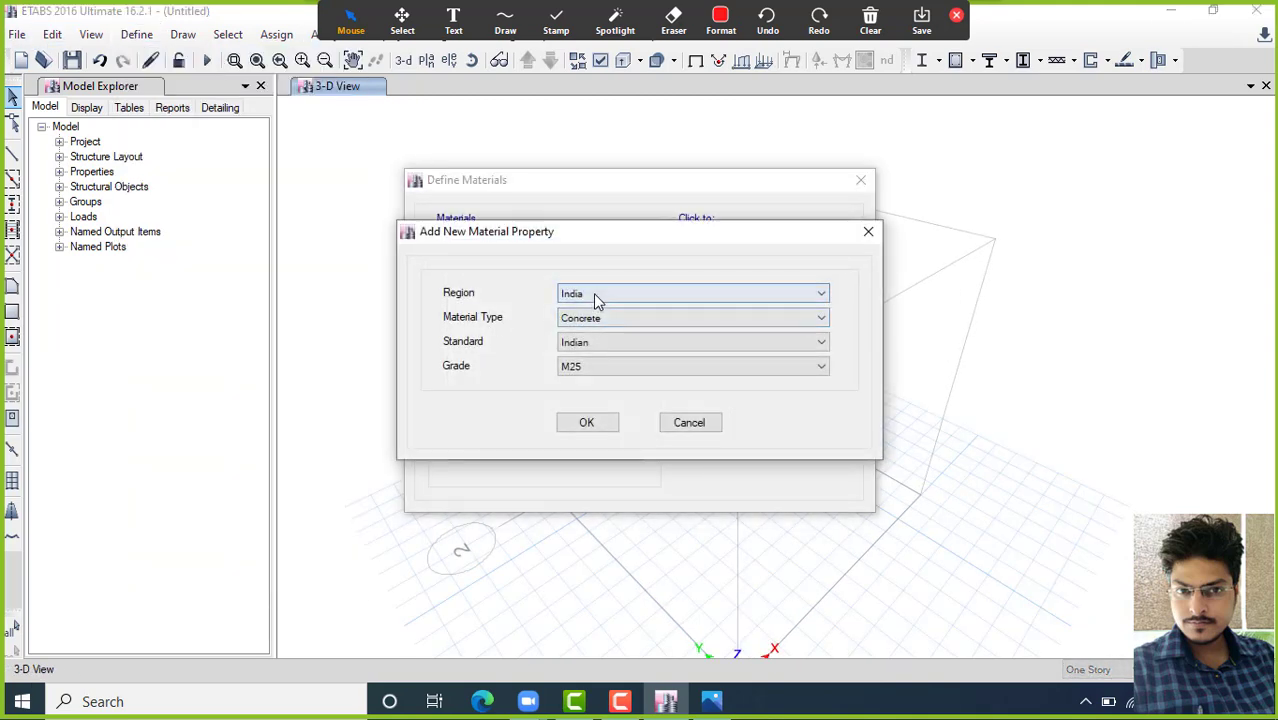
{"action": "left_click", "coordinate": [586, 422]}
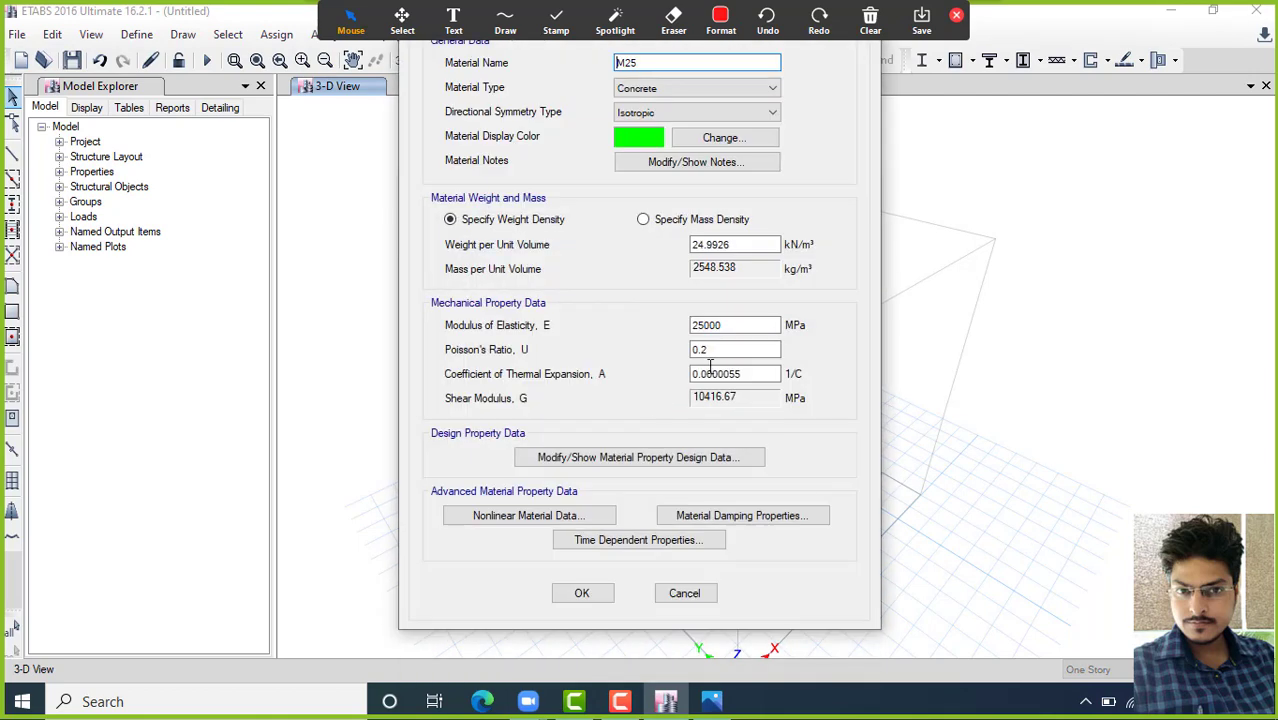
{"action": "left_click", "coordinate": [582, 594]}
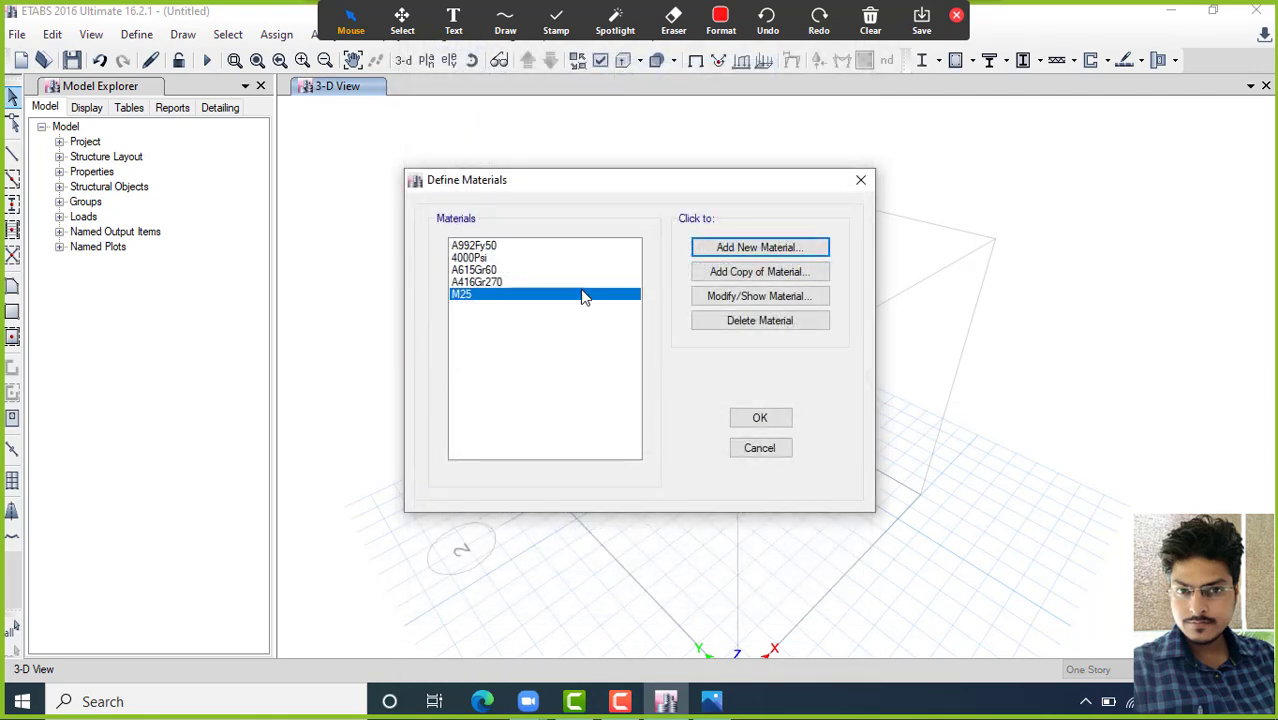
{"action": "left_click", "coordinate": [757, 418]}
Start a new concrete rectangular frame section and name it Beam 300 X350
{"action": "left_click", "coordinate": [137, 34]}
{"action": "mouse_move", "coordinate": [172, 92]}
{"action": "left_click", "coordinate": [390, 89]}
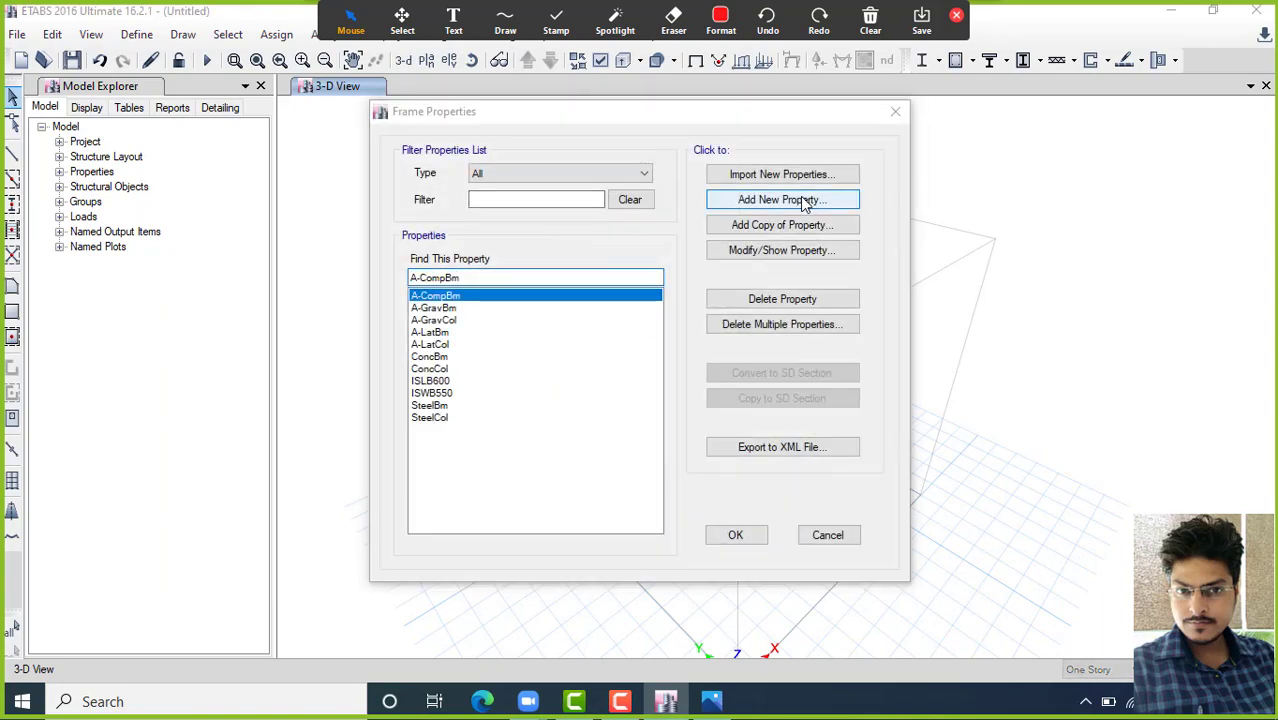
{"action": "left_click", "coordinate": [782, 199]}
{"action": "left_click", "coordinate": [322, 304]}
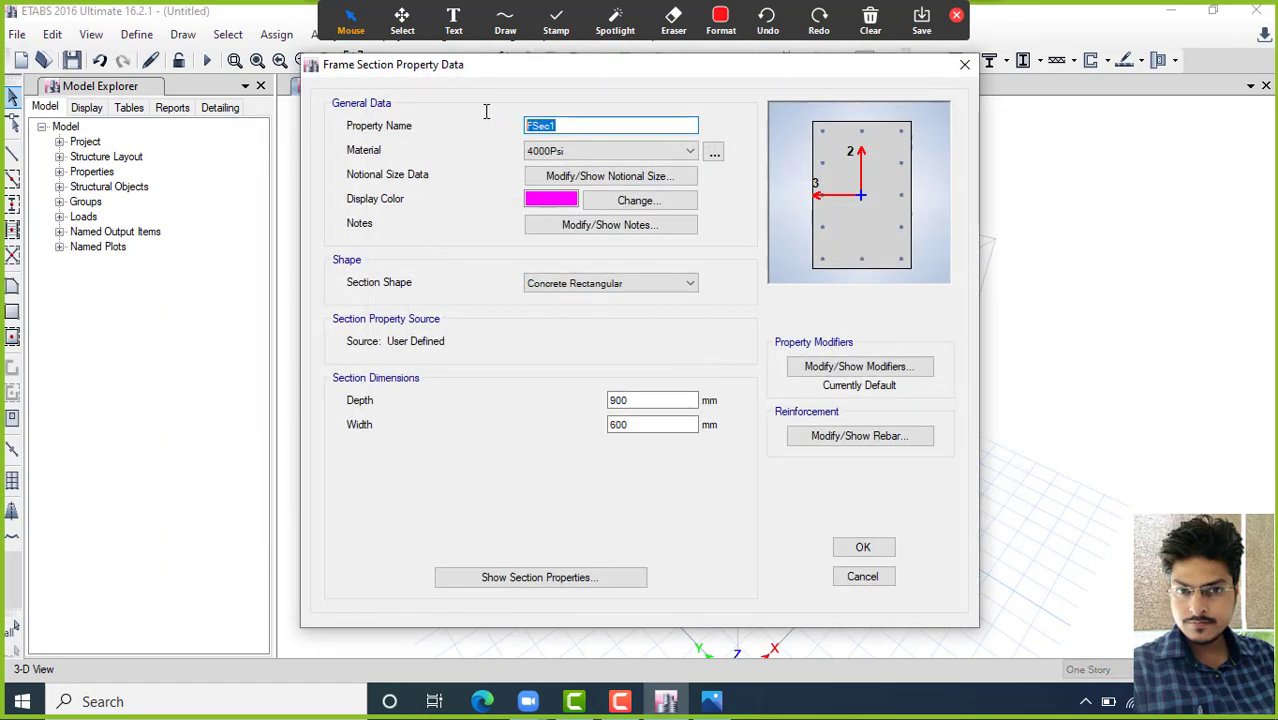
{"action": "type", "text": "Beam 300 X350"}
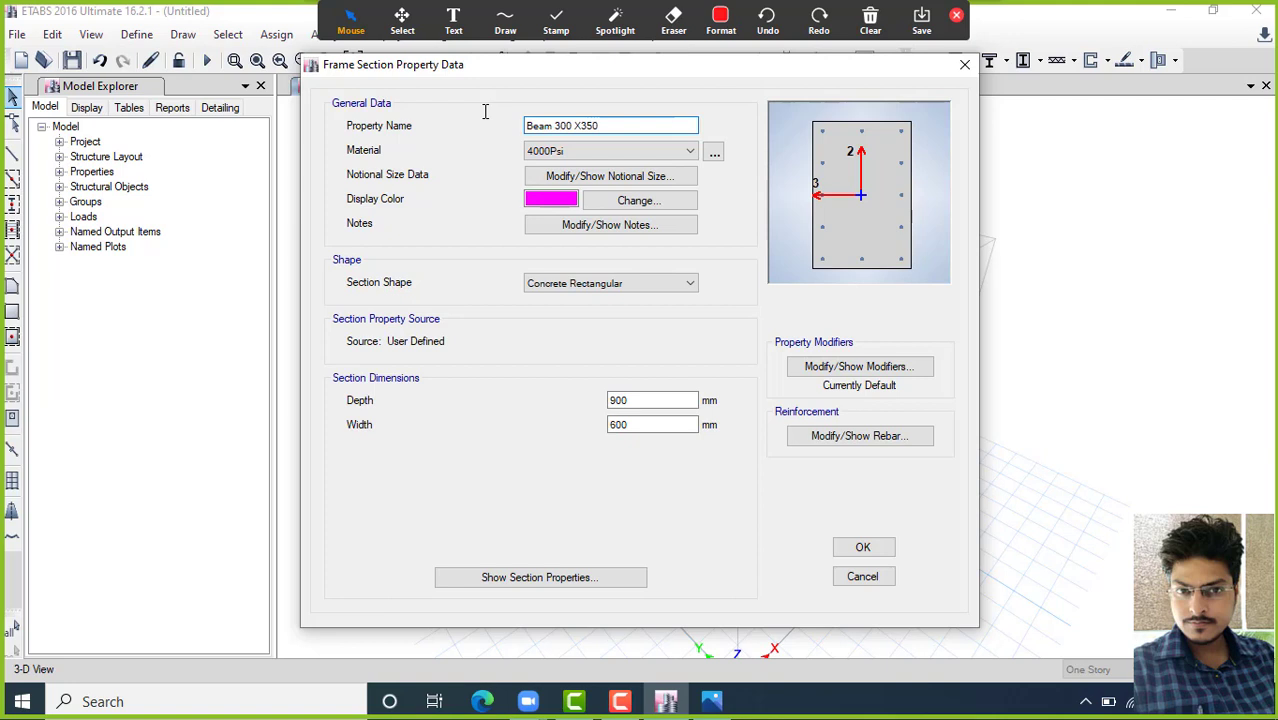
Assign M25 to the beam section, set its depth to 350 mm, enter its width and accept the section
{"action": "left_click", "coordinate": [545, 150]}
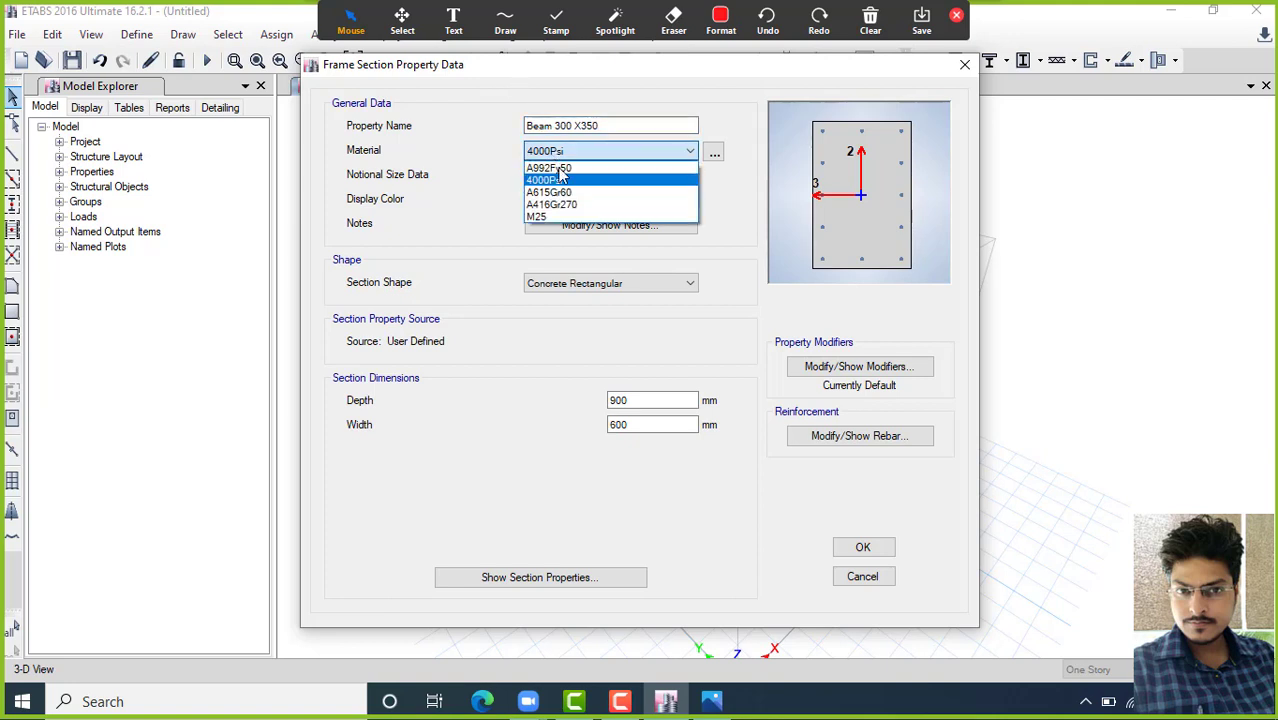
{"action": "left_click", "coordinate": [570, 221]}
{"action": "left_click_drag", "start_coordinate": [662, 401], "coordinate": [559, 399]}
{"action": "type", "text": "350"}
{"action": "left_click_drag", "start_coordinate": [647, 424], "coordinate": [545, 428]}
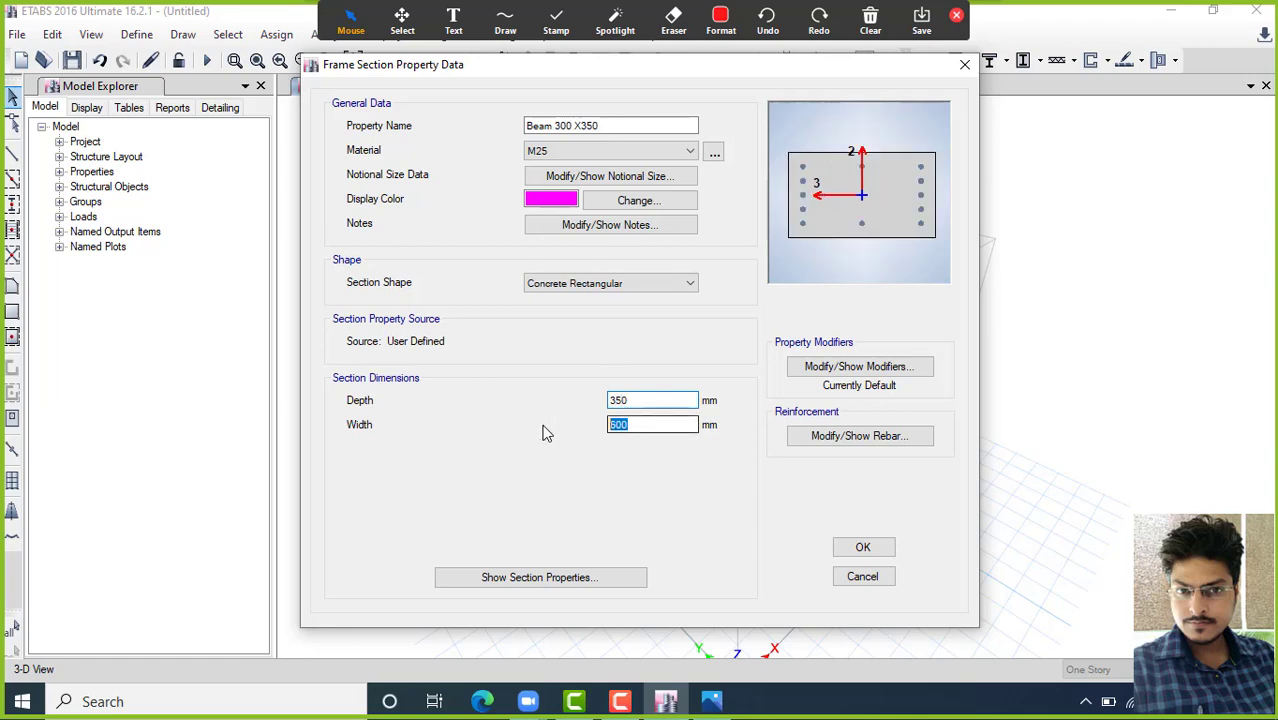
{"action": "left_click", "coordinate": [866, 548]}
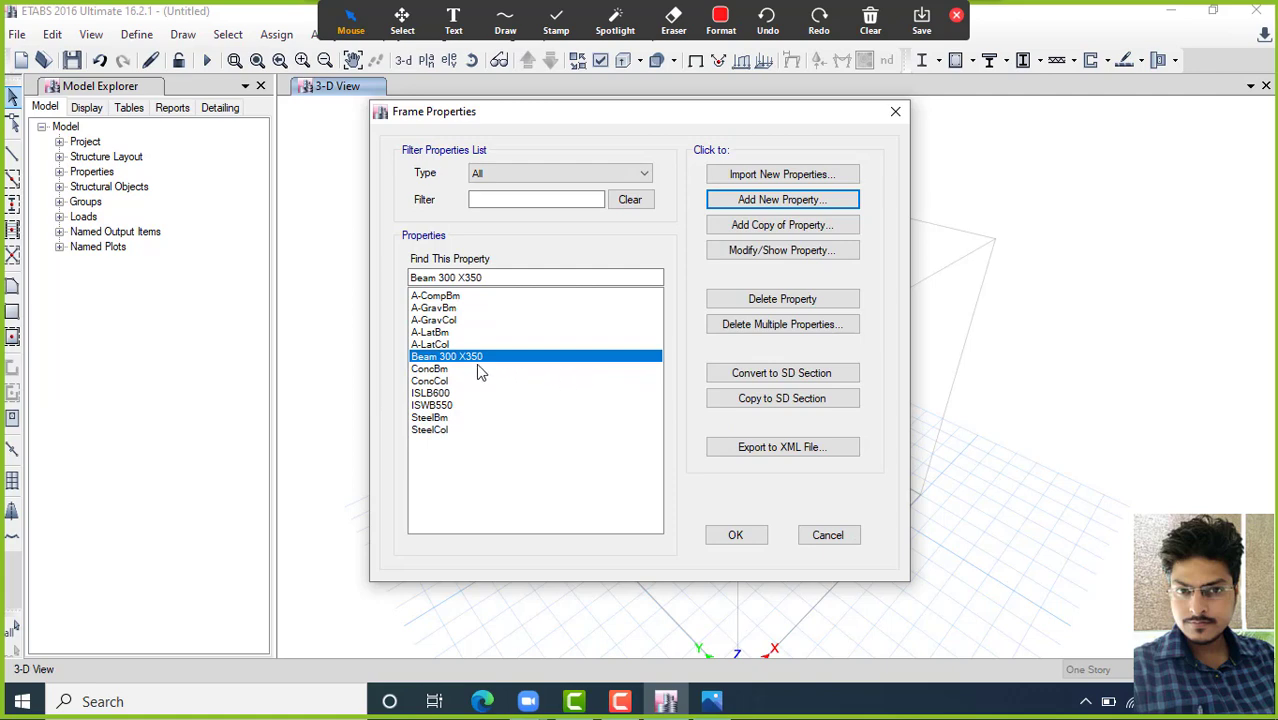
Add another concrete rectangular frame section named Column 400 X 450 with M25 as its material
{"action": "left_click", "coordinate": [748, 203]}
{"action": "left_click", "coordinate": [341, 310]}
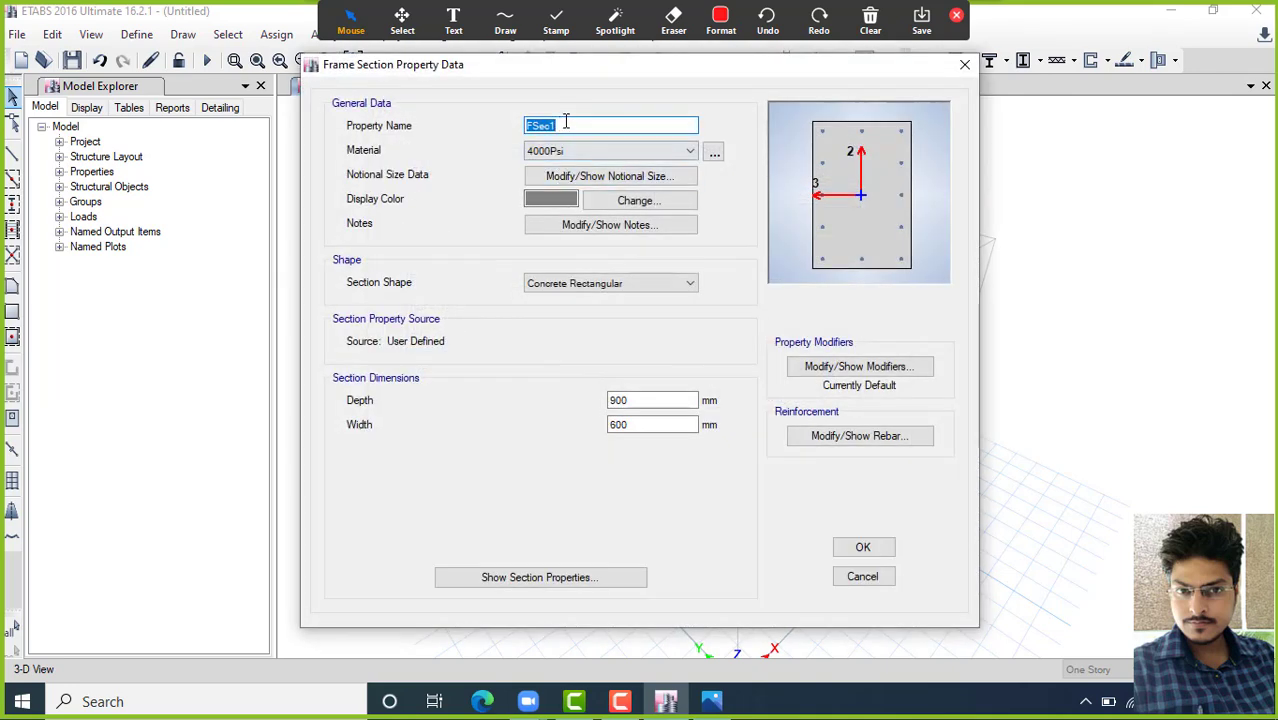
{"action": "type", "text": "Column"}
{"action": "left_click", "coordinate": [565, 151]}
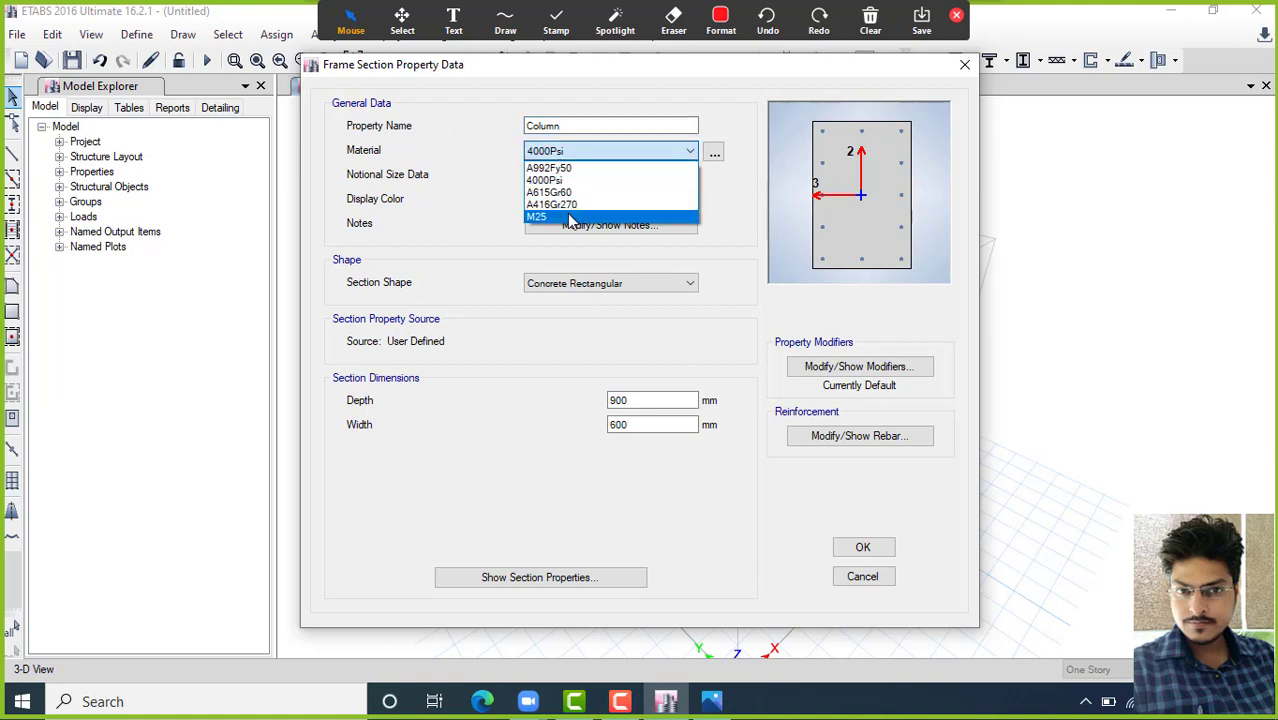
{"action": "left_click", "coordinate": [570, 217]}
{"action": "left_click_drag", "start_coordinate": [648, 401], "coordinate": [525, 401]}
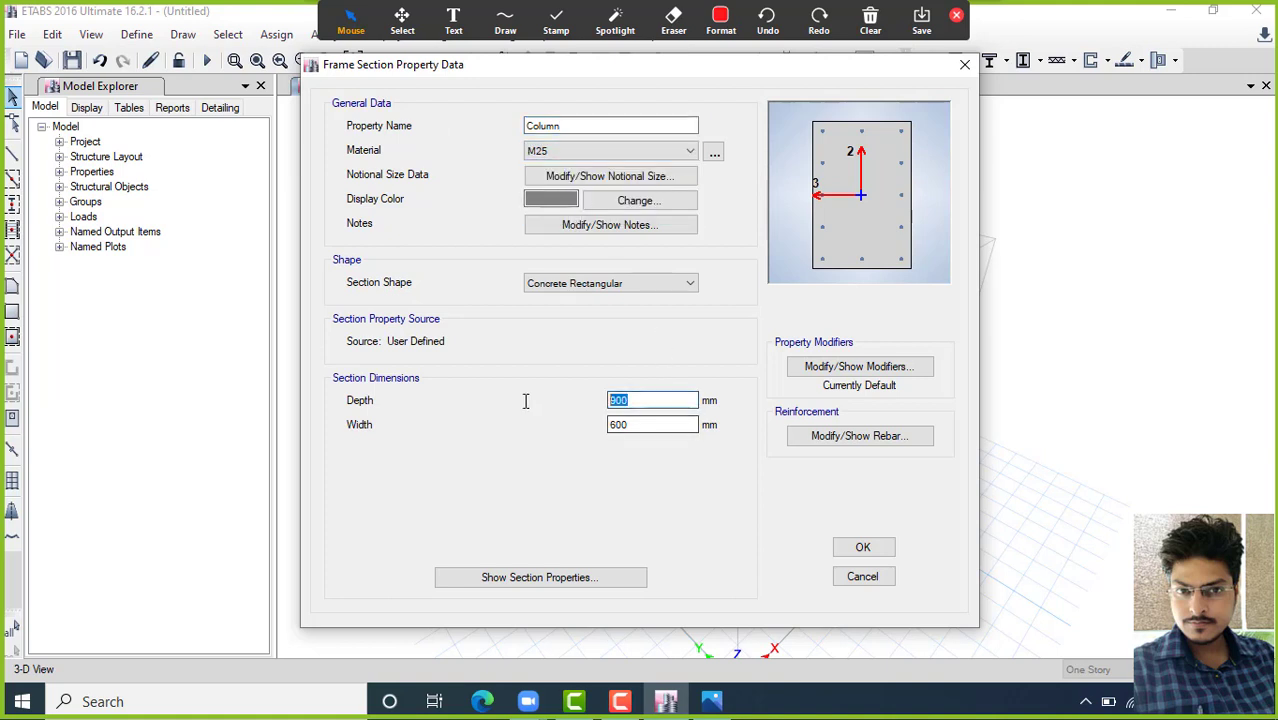
{"action": "left_click", "coordinate": [597, 127]}
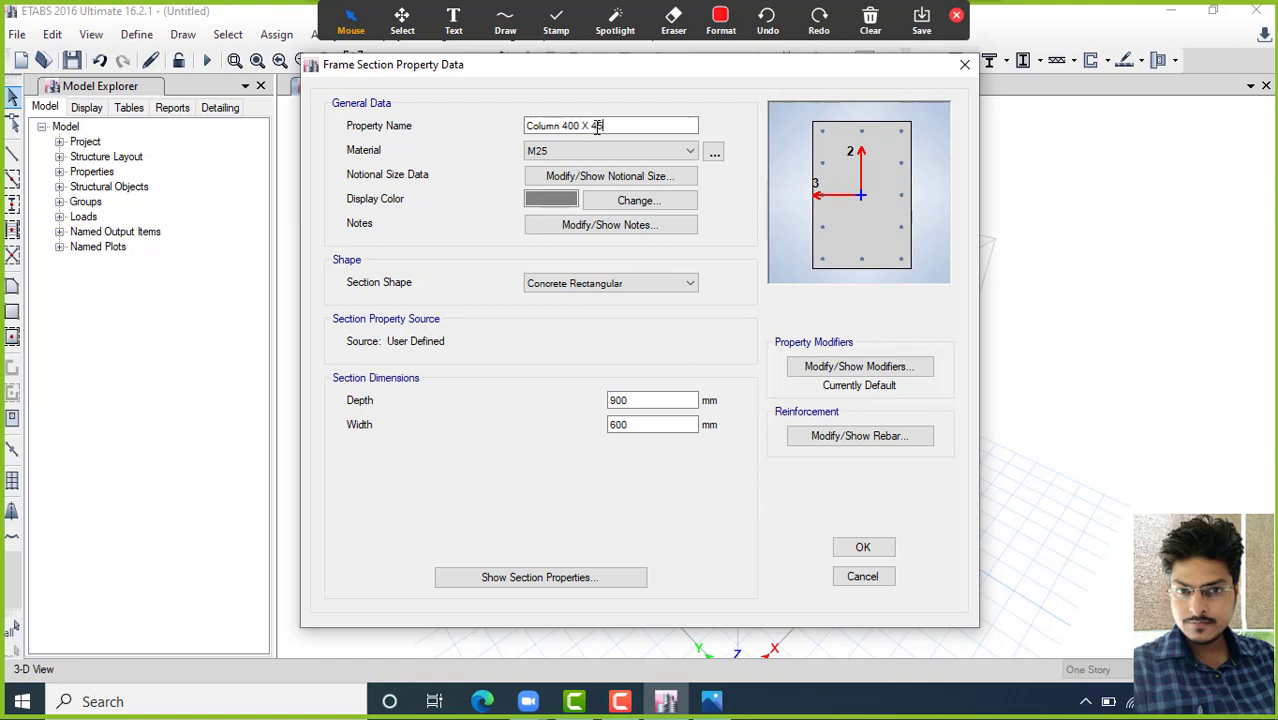
Set the column section's depth to 450 mm and width to 400 mm, and accept the frame properties
{"action": "left_click_drag", "start_coordinate": [694, 400], "coordinate": [585, 405]}
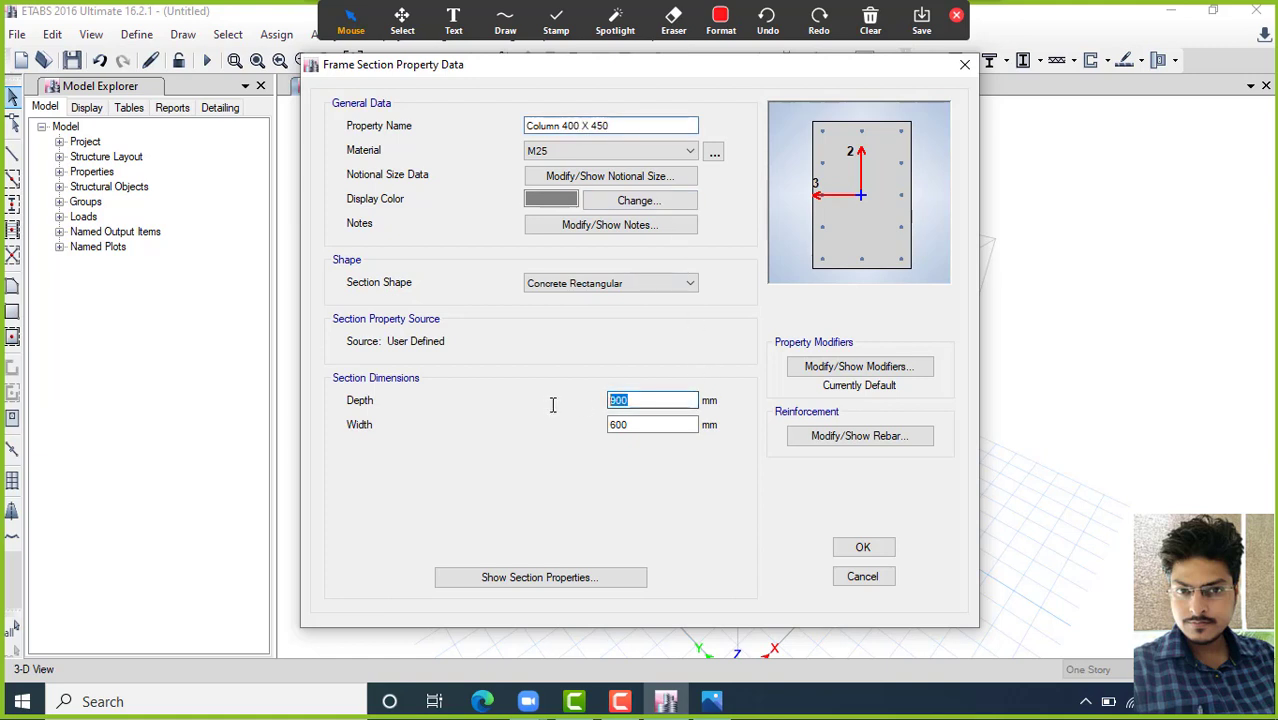
{"action": "type", "text": "3"}
{"action": "left_click_drag", "start_coordinate": [643, 428], "coordinate": [545, 423]}
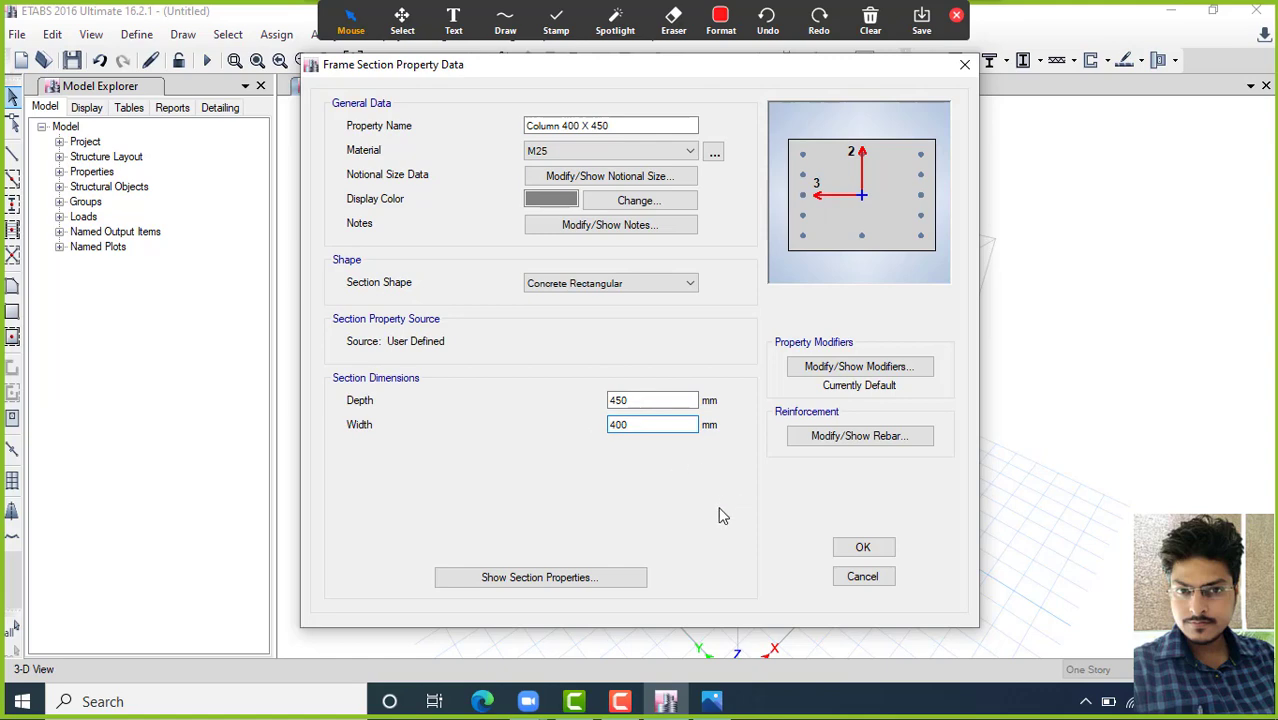
{"action": "left_click", "coordinate": [680, 401]}
{"action": "left_click", "coordinate": [866, 549]}
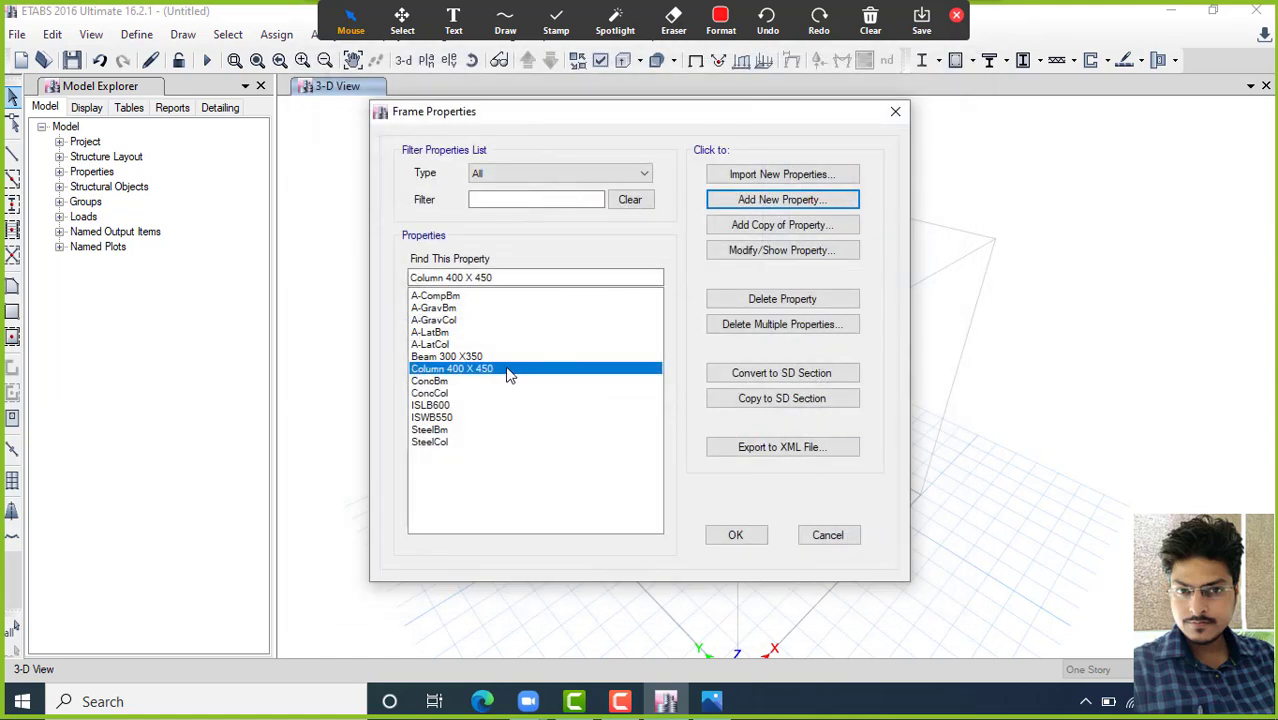
{"action": "left_click", "coordinate": [735, 535]}
Quick-draw a beam along grid line 2 at the story level and a column at each of its ends
{"action": "scroll", "coordinate": [502, 205], "scroll_direction": "up", "scroll_amount": 1}
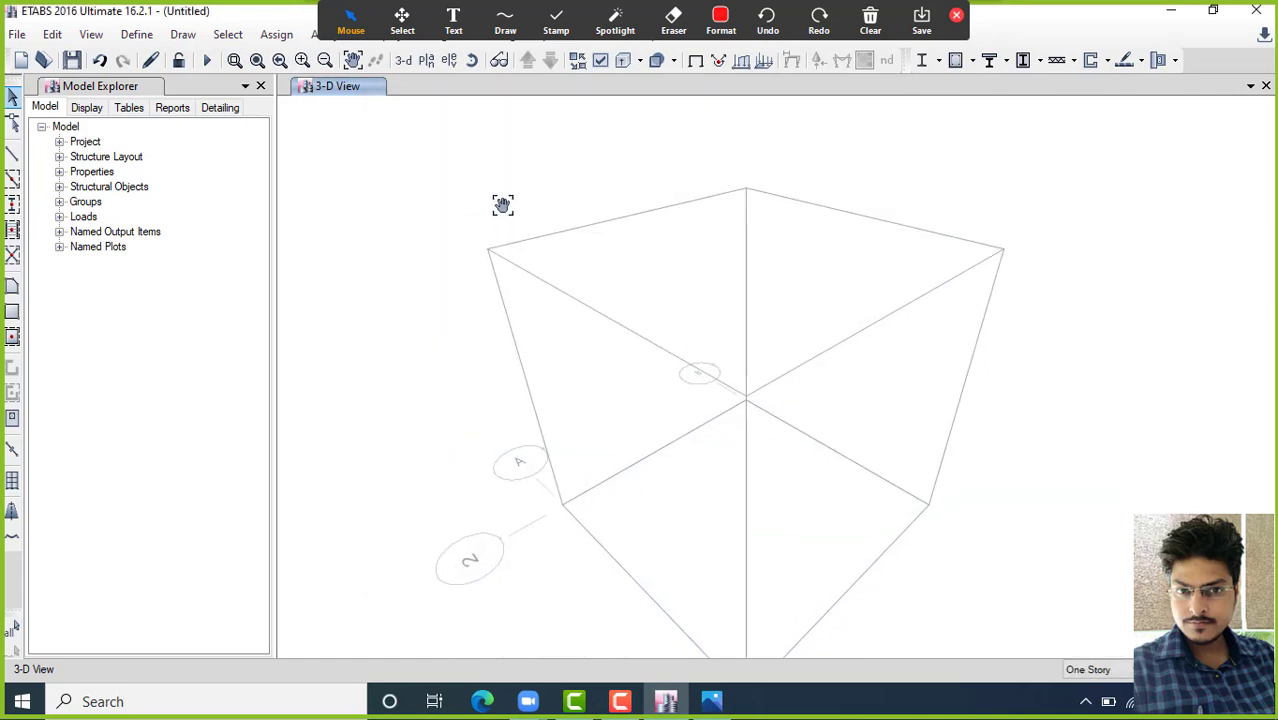
{"action": "left_click", "coordinate": [13, 181]}
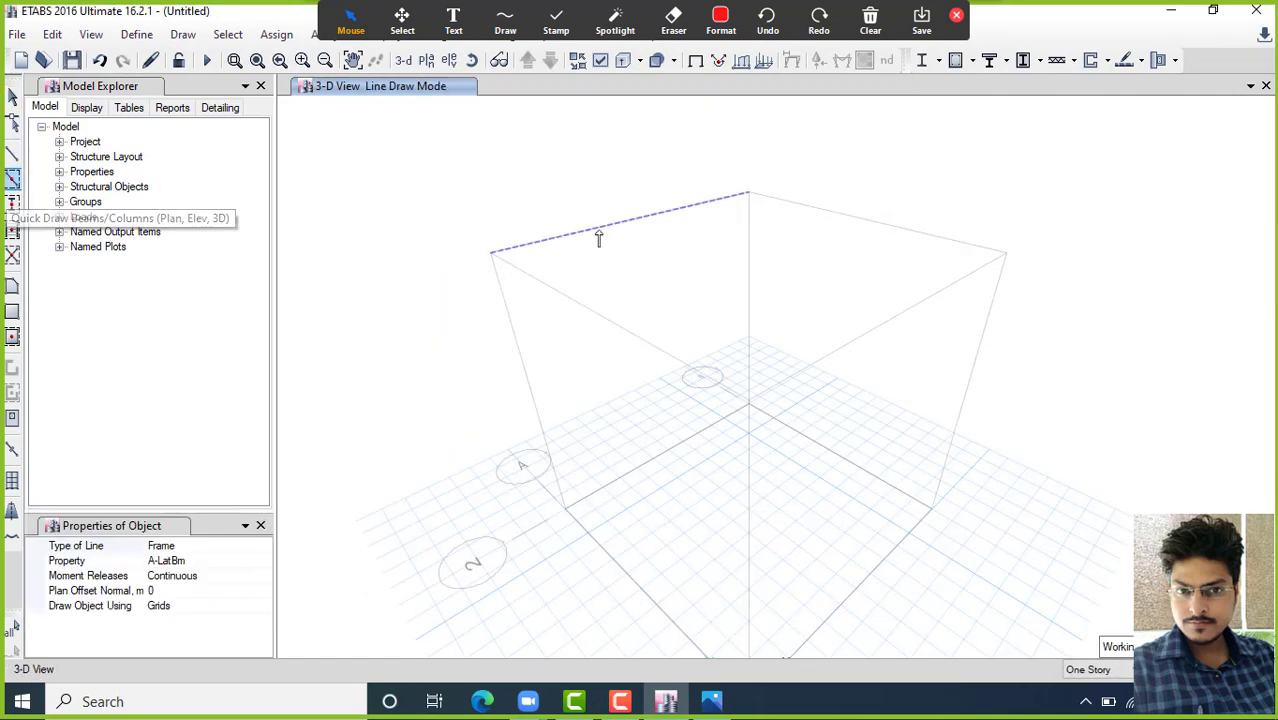
{"action": "left_click", "coordinate": [12, 204]}
{"action": "left_click", "coordinate": [492, 254]}
{"action": "left_click", "coordinate": [748, 193]}
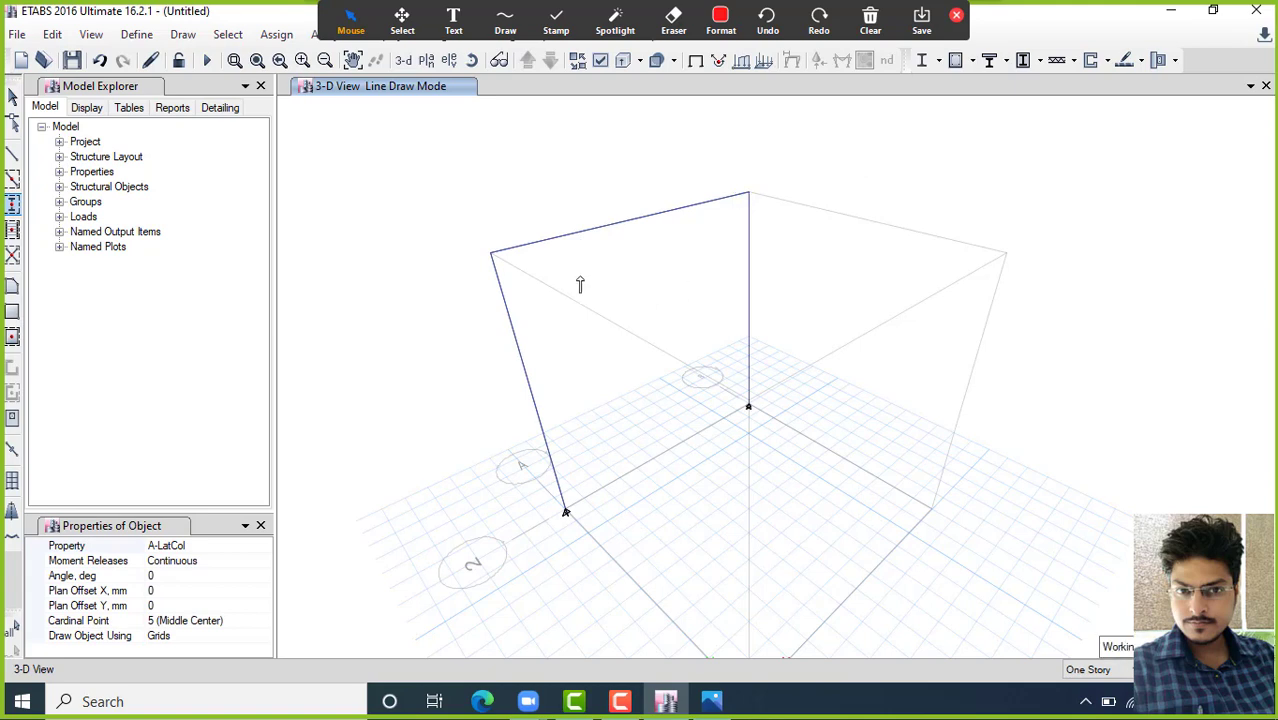
{"action": "left_click", "coordinate": [12, 96]}
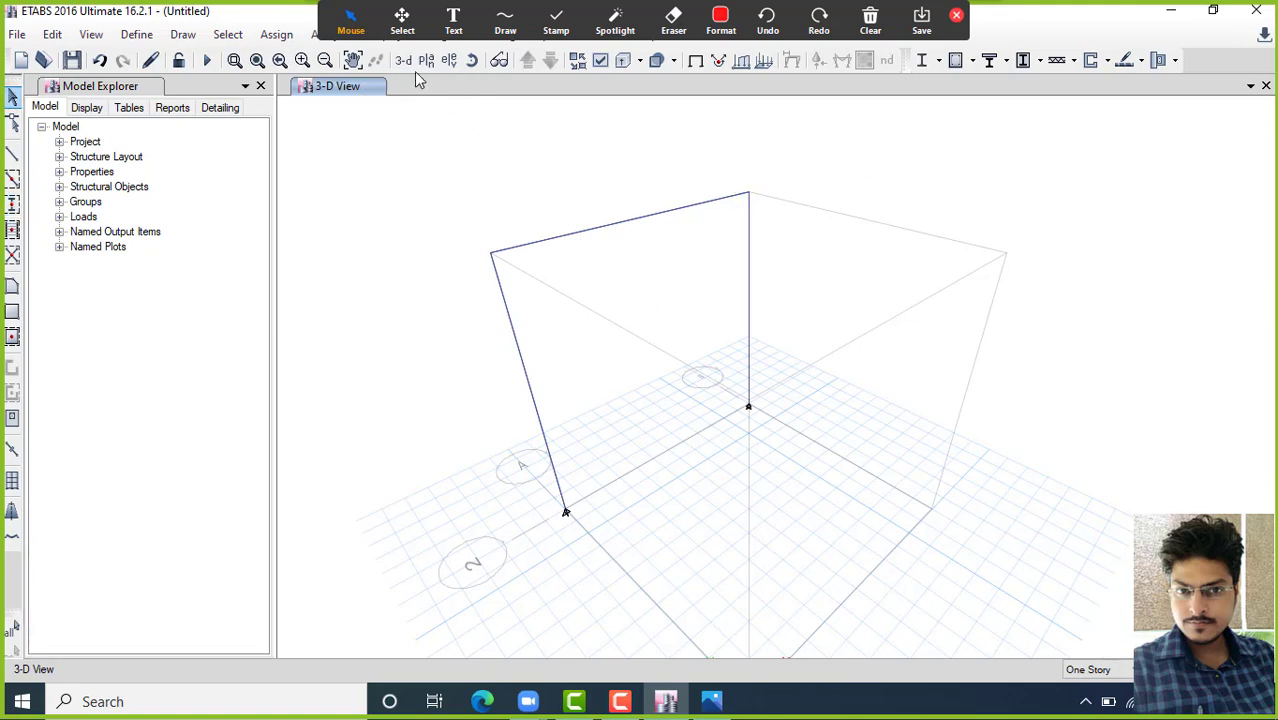
Switch the view to the elevation of grid line 2, leaving nothing in the frame selected
{"action": "left_click", "coordinate": [449, 60]}
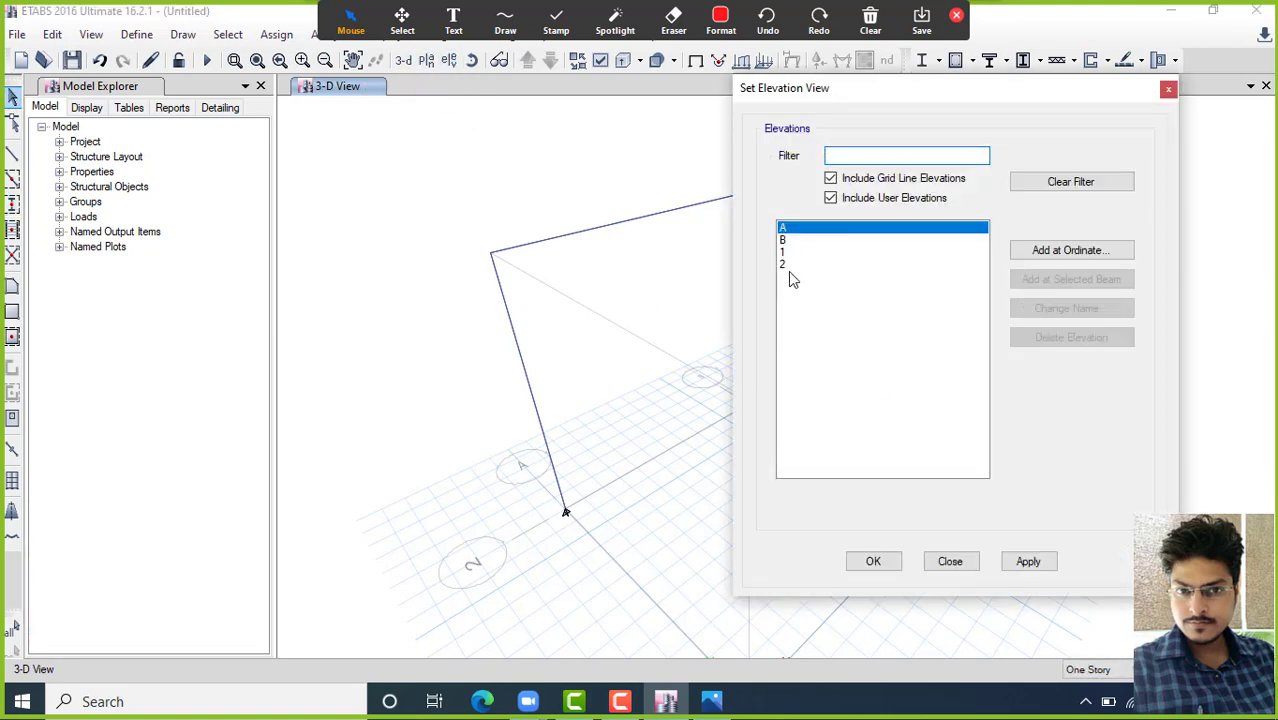
{"action": "left_click", "coordinate": [790, 266]}
{"action": "left_click", "coordinate": [1028, 561]}
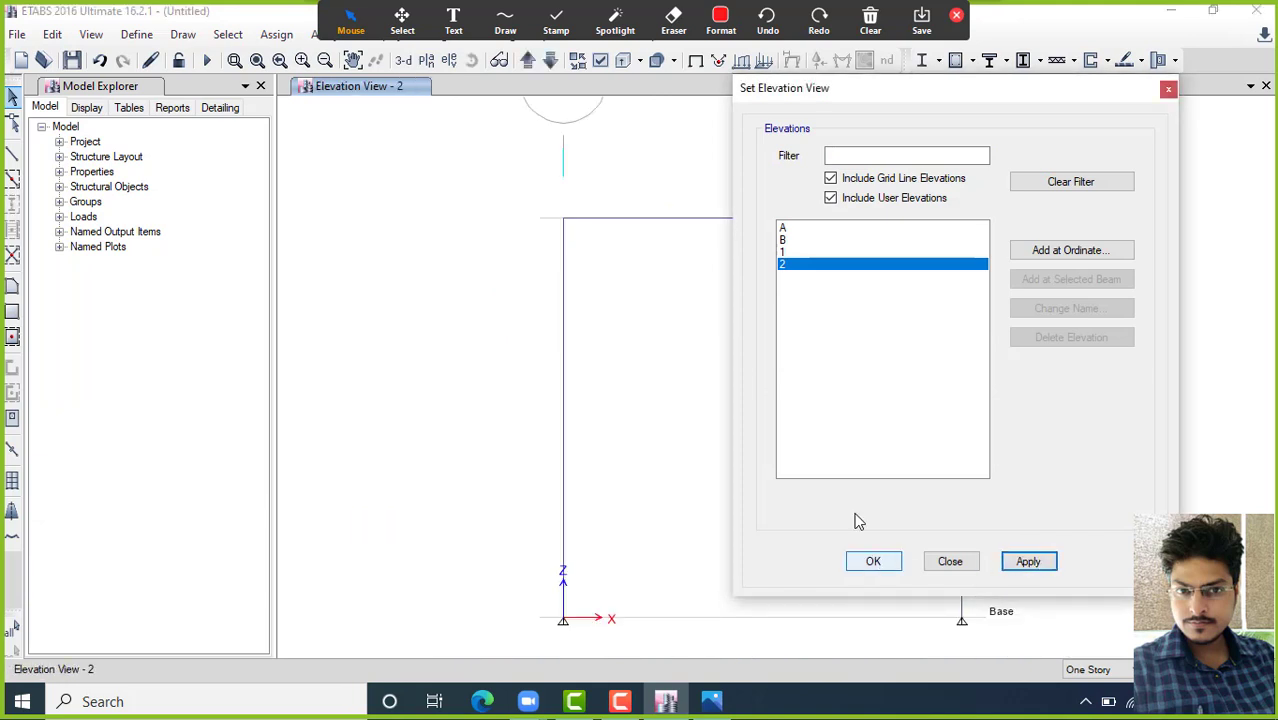
{"action": "left_click", "coordinate": [877, 560]}
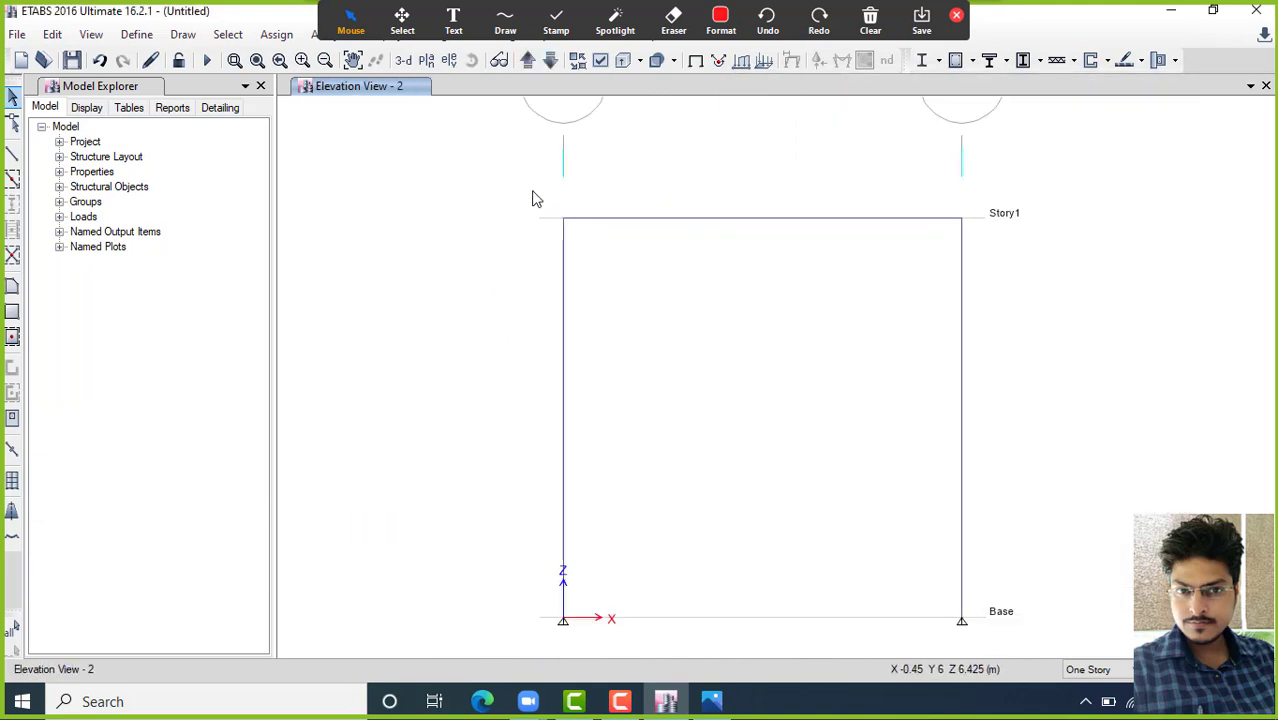
{"action": "left_click_drag", "start_coordinate": [522, 191], "coordinate": [1120, 636]}
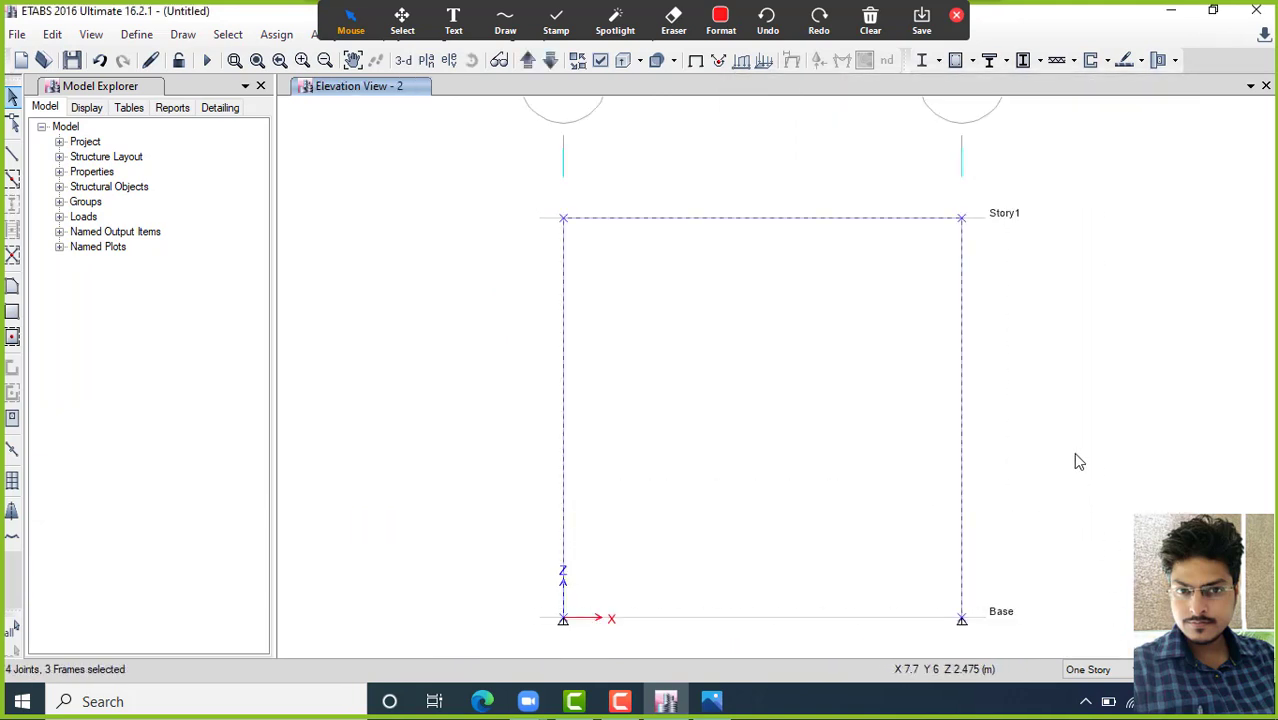
{"action": "key", "text": "Escape"}
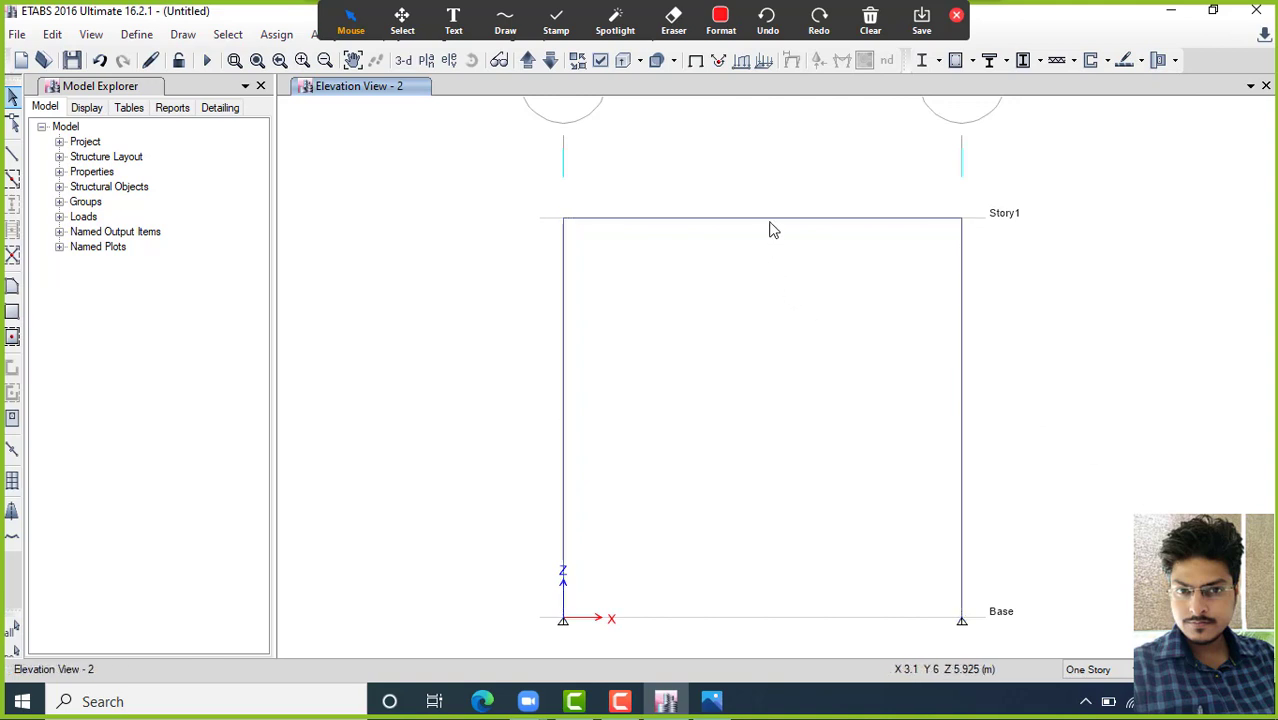
Assign the Beam 300 X350 frame section to the beam at the story level
{"action": "left_click", "coordinate": [768, 220]}
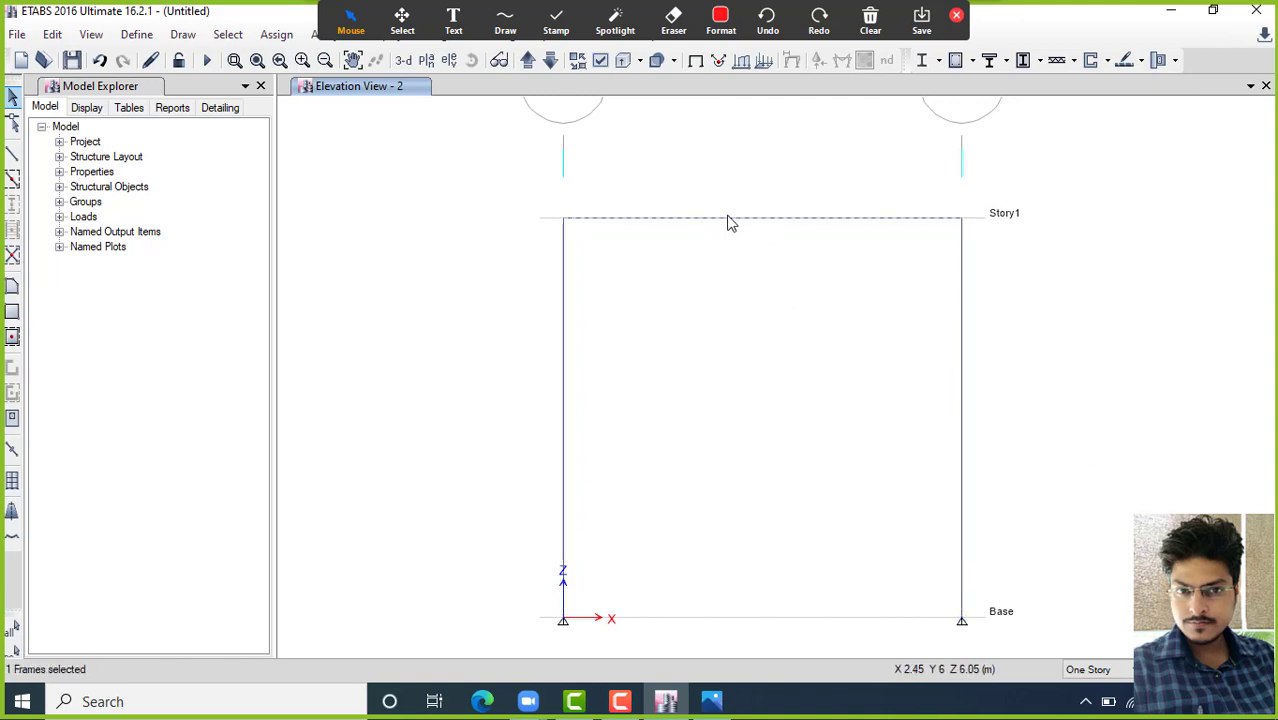
{"action": "left_click", "coordinate": [276, 34]}
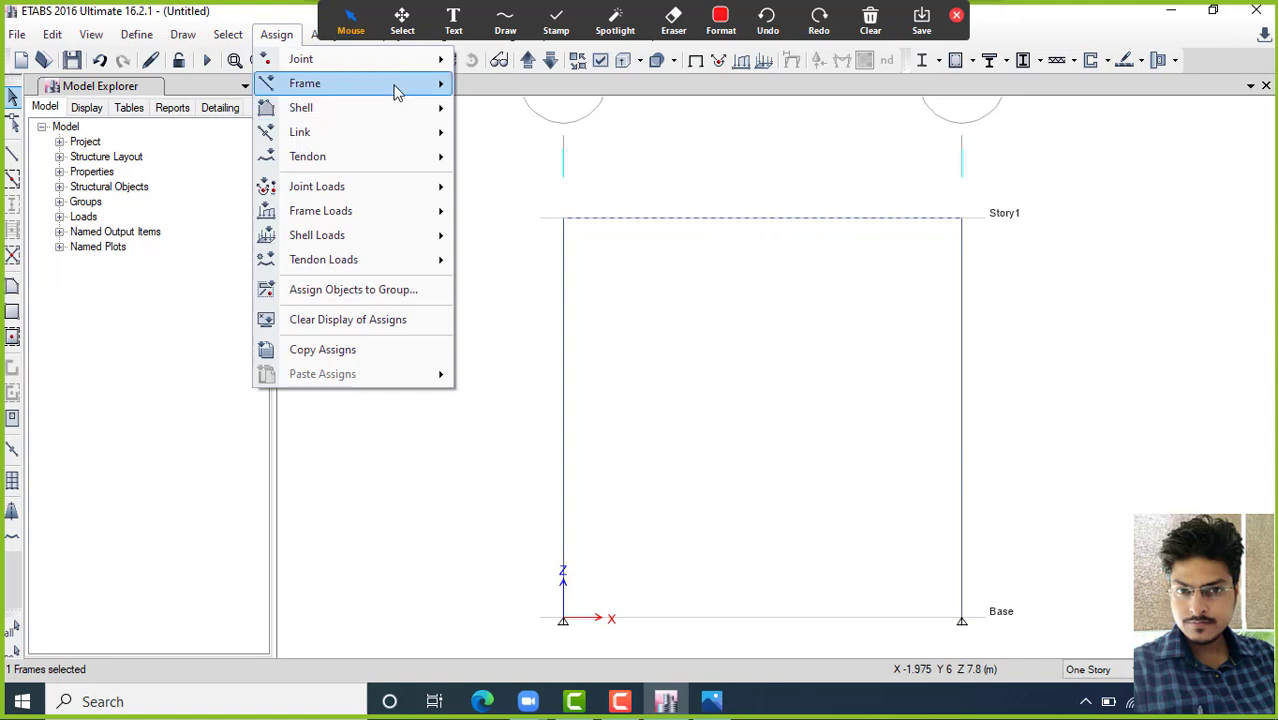
{"action": "mouse_move", "coordinate": [394, 88]}
{"action": "left_click", "coordinate": [502, 84]}
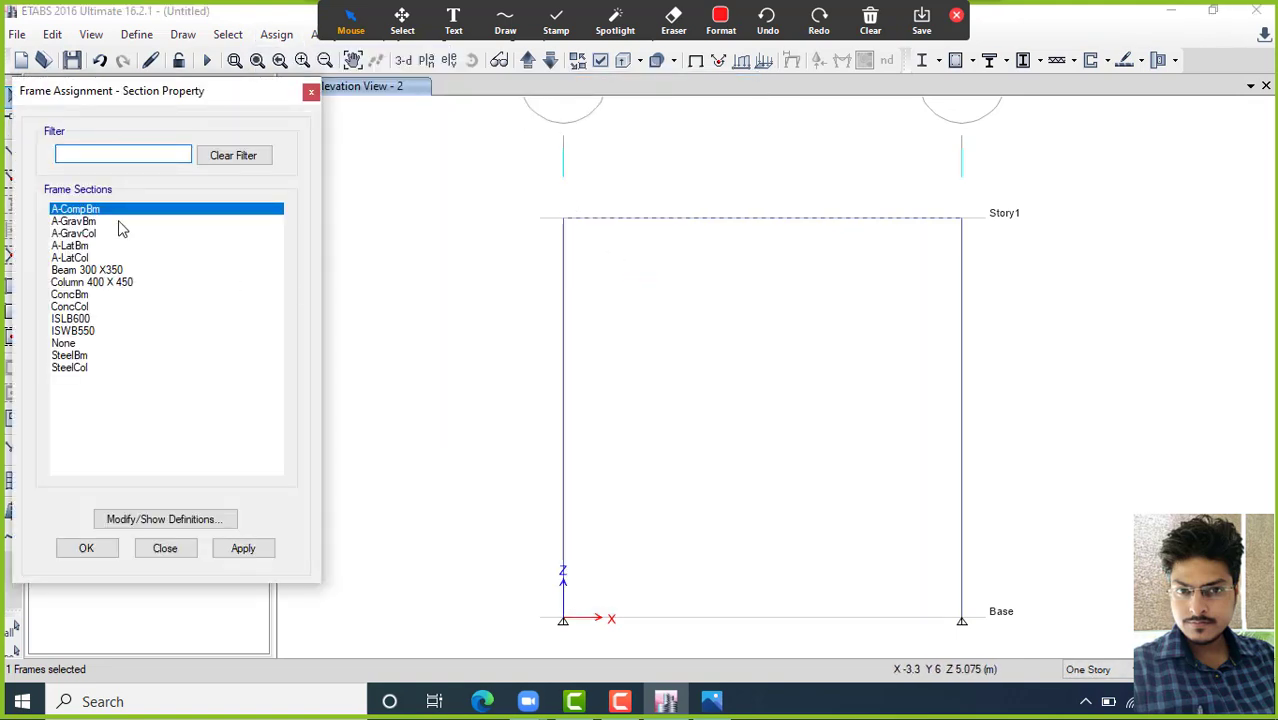
{"action": "left_click", "coordinate": [88, 271]}
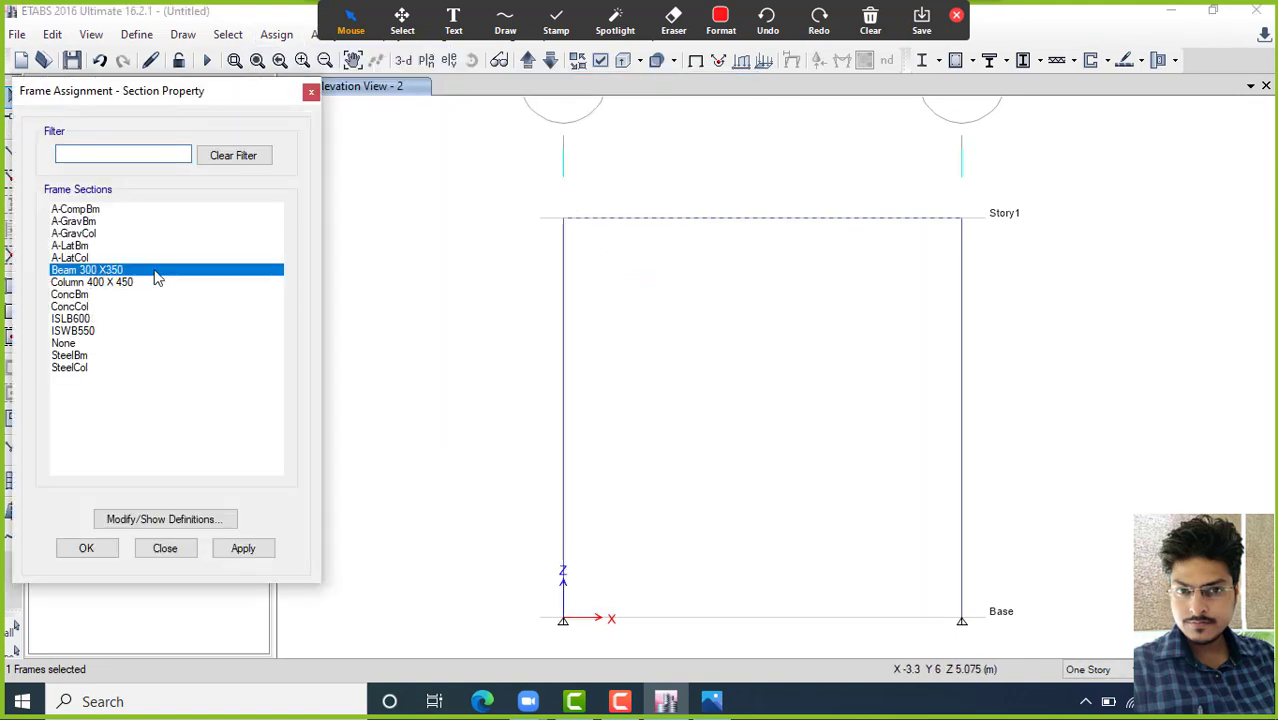
{"action": "left_click", "coordinate": [243, 549]}
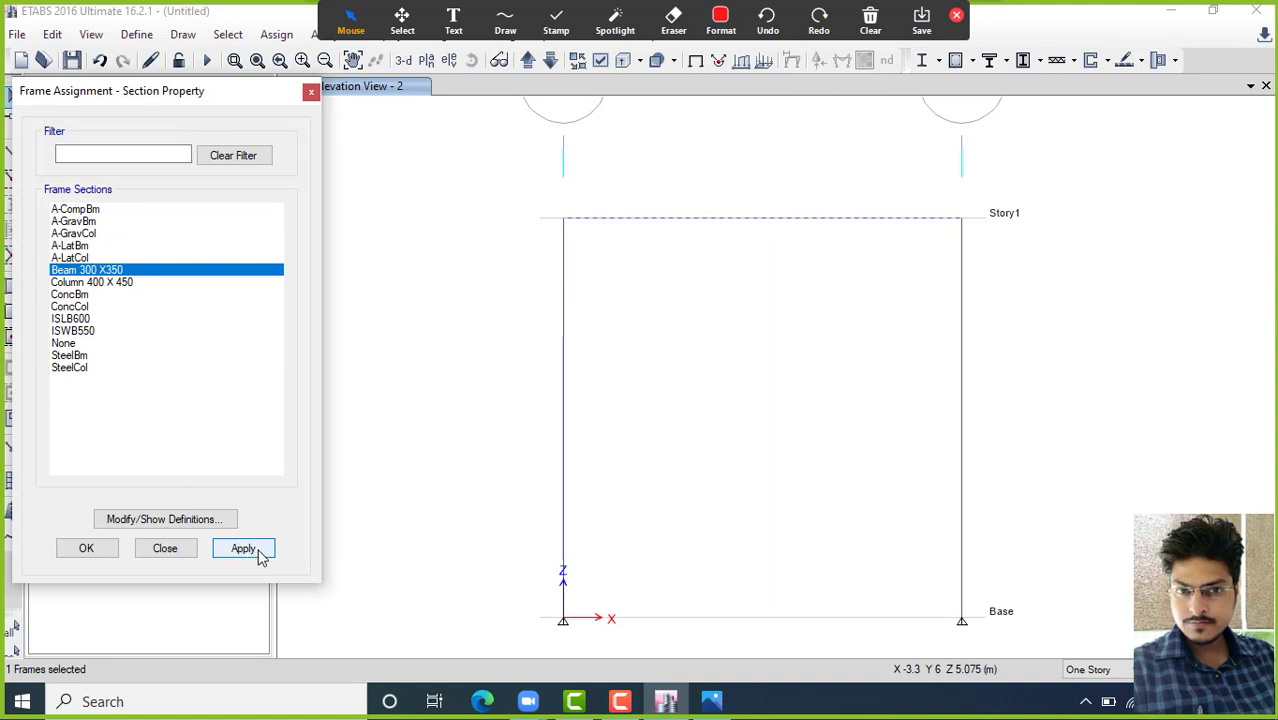
{"action": "left_click", "coordinate": [100, 548]}
Assign the Column 400 X 450 frame section to both columns of the frame
{"action": "left_click", "coordinate": [553, 344]}
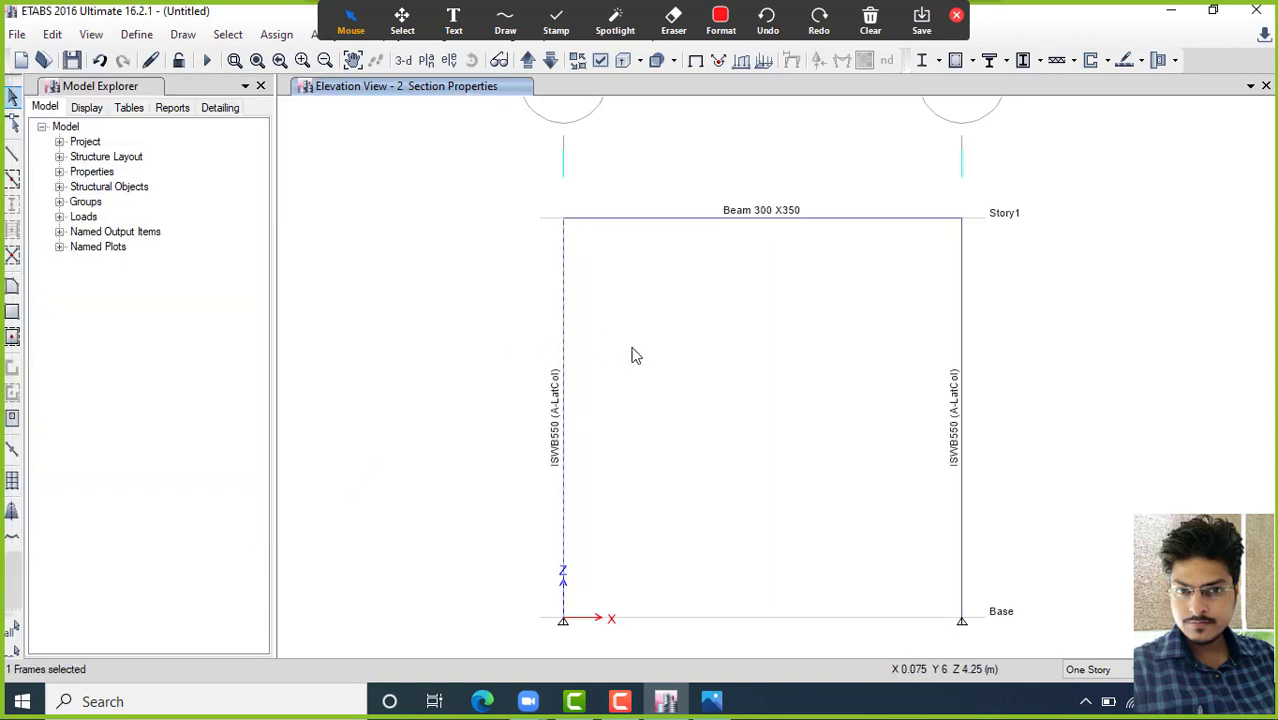
{"action": "left_click", "coordinate": [963, 330]}
{"action": "left_click", "coordinate": [276, 34]}
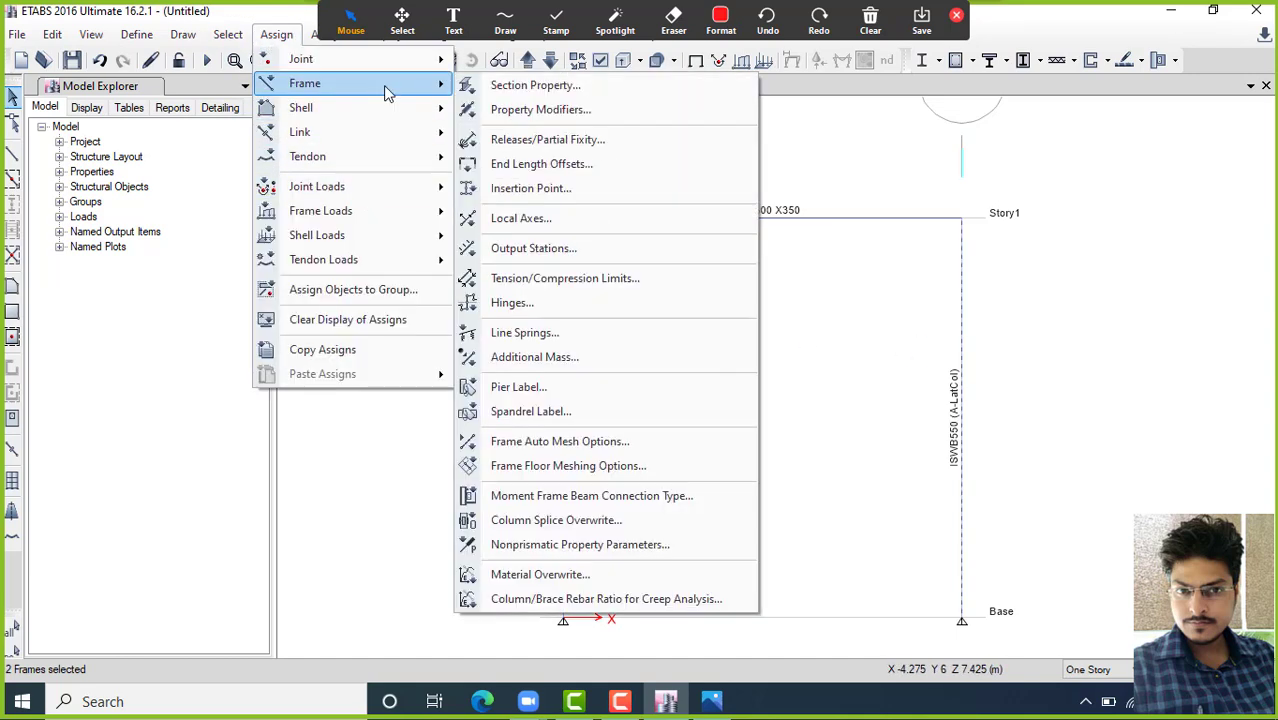
{"action": "left_click", "coordinate": [545, 92]}
{"action": "left_click", "coordinate": [123, 282]}
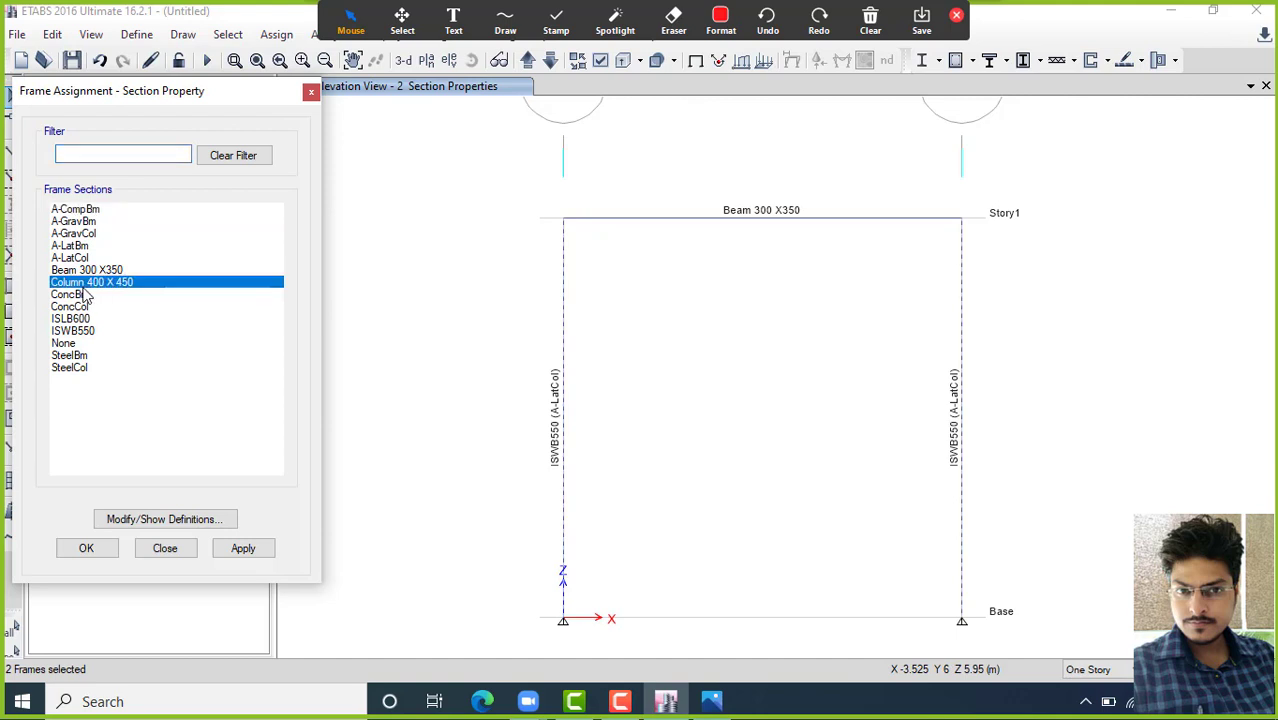
{"action": "left_click", "coordinate": [245, 548]}
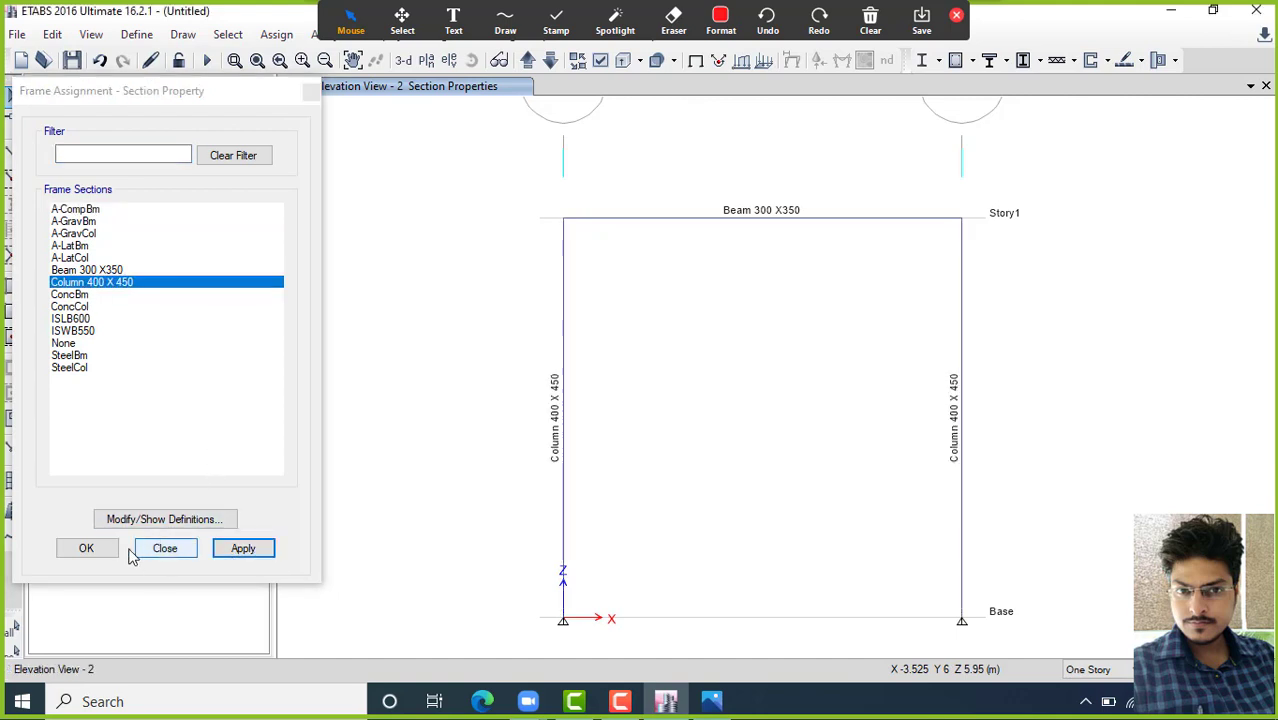
{"action": "left_click", "coordinate": [110, 550]}
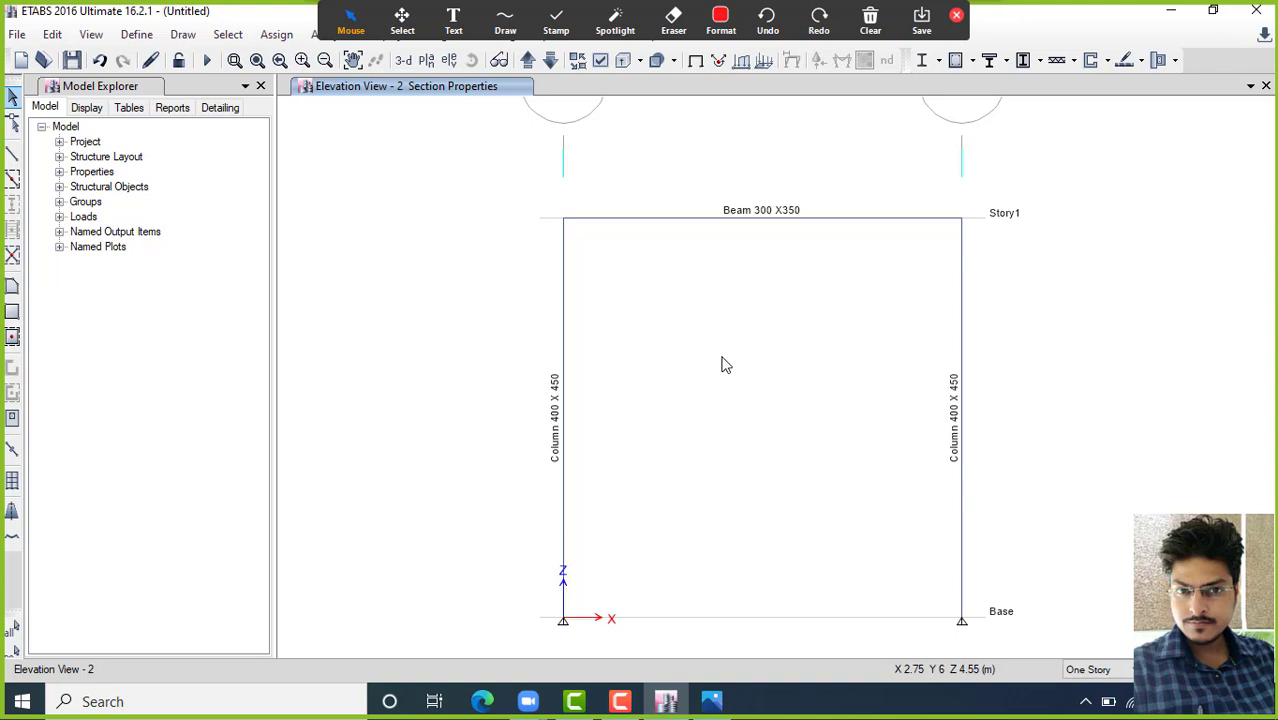
Assign fixed restraints, with all translations and rotations restrained, to the two column base joints
{"action": "middle_click_drag", "start_coordinate": [730, 565], "coordinate": [713, 501]}
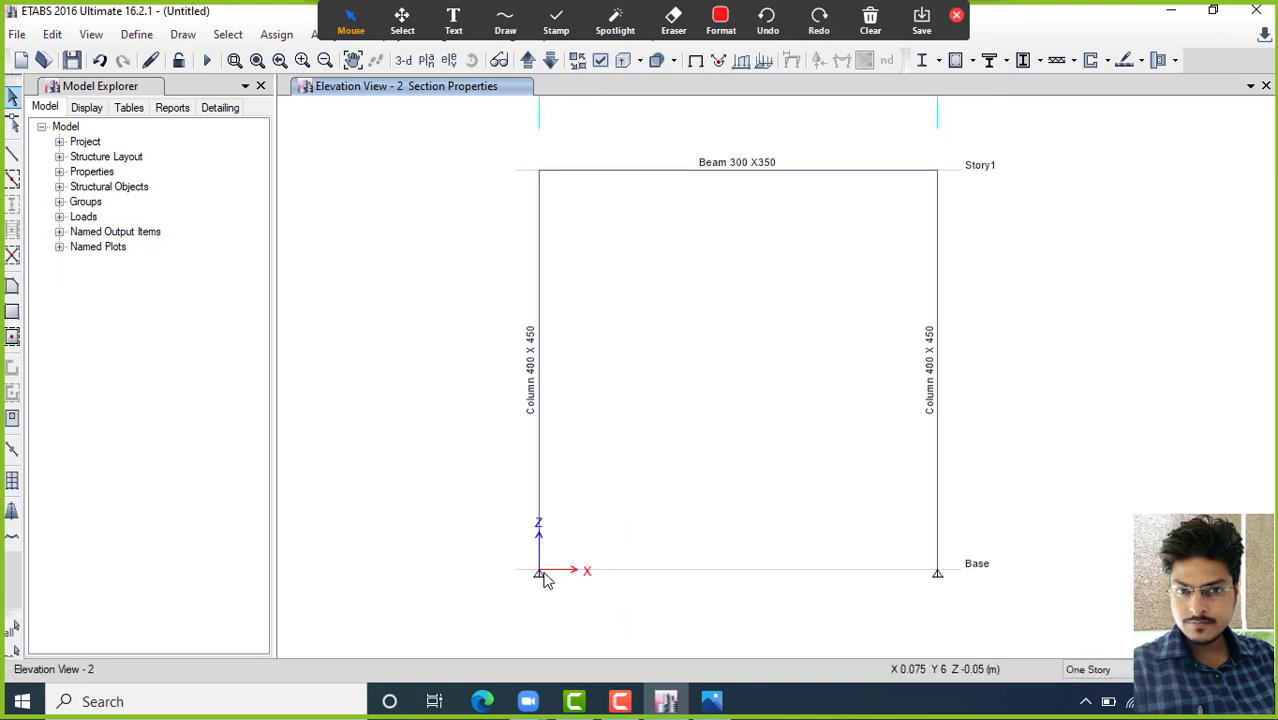
{"action": "left_click_drag", "start_coordinate": [512, 563], "coordinate": [570, 600]}
{"action": "left_click_drag", "start_coordinate": [928, 556], "coordinate": [963, 593]}
{"action": "left_click", "coordinate": [276, 34]}
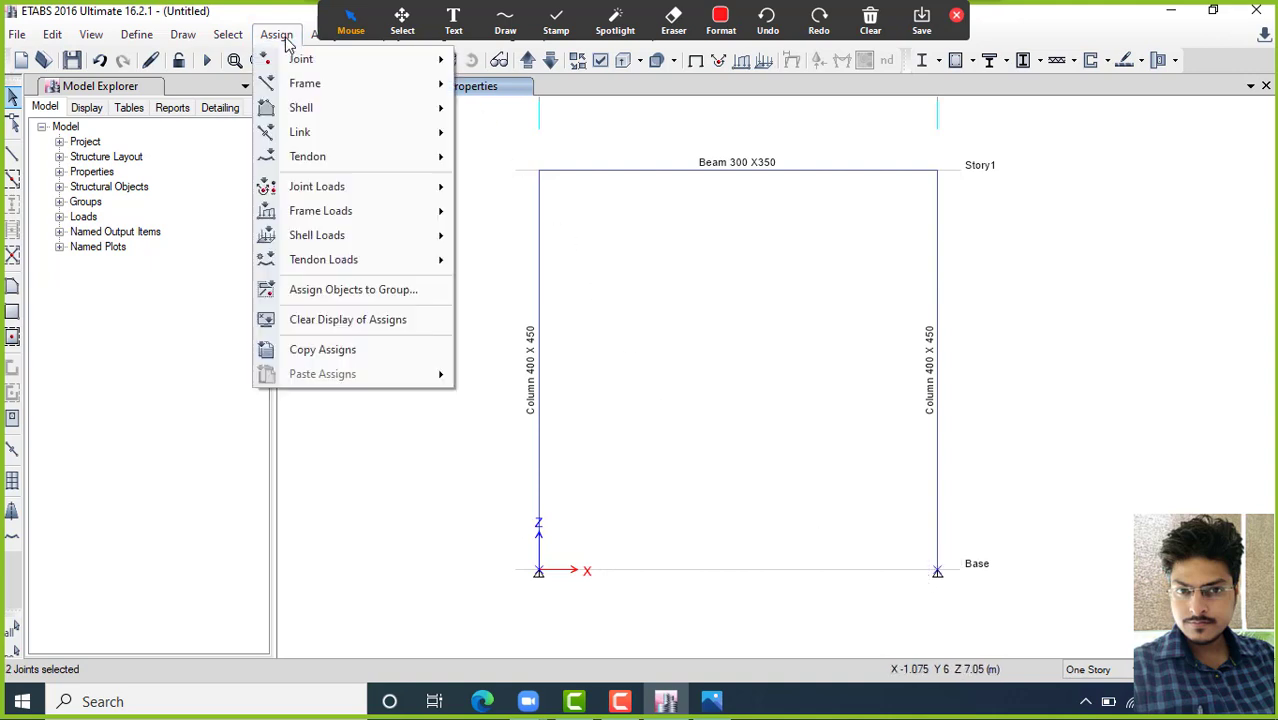
{"action": "mouse_move", "coordinate": [335, 61]}
{"action": "left_click", "coordinate": [535, 62]}
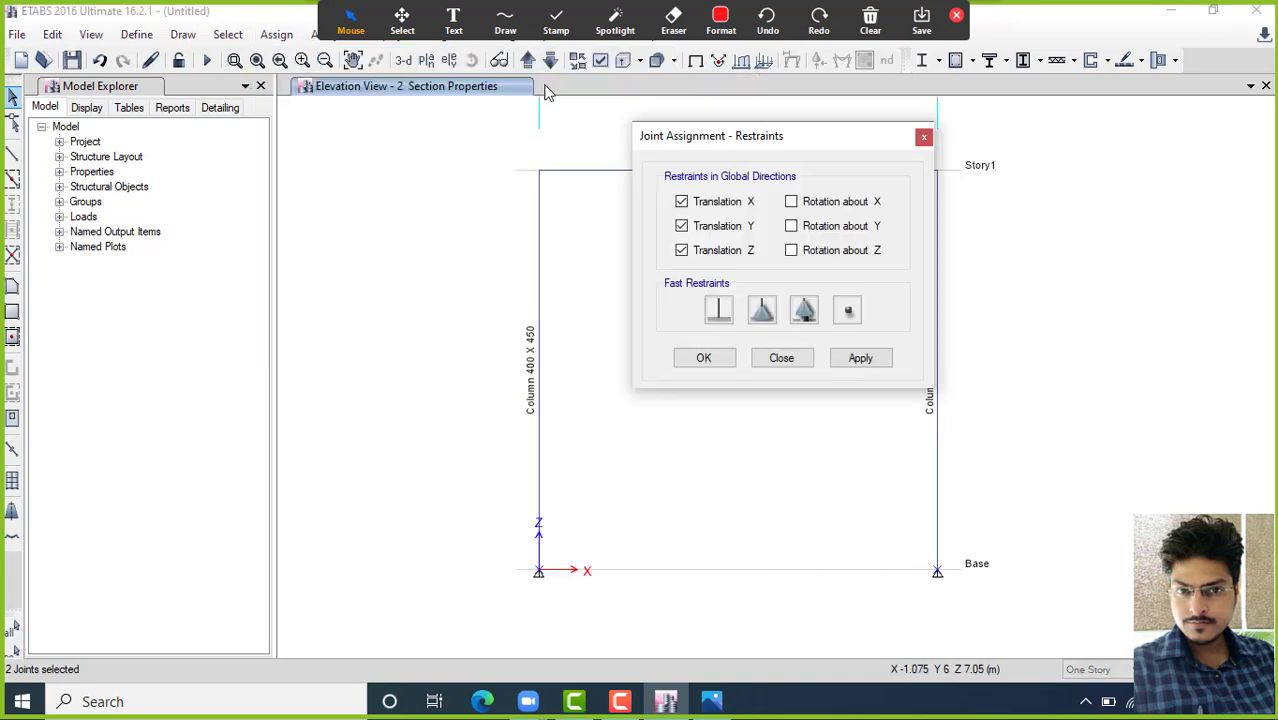
{"action": "left_click", "coordinate": [717, 312]}
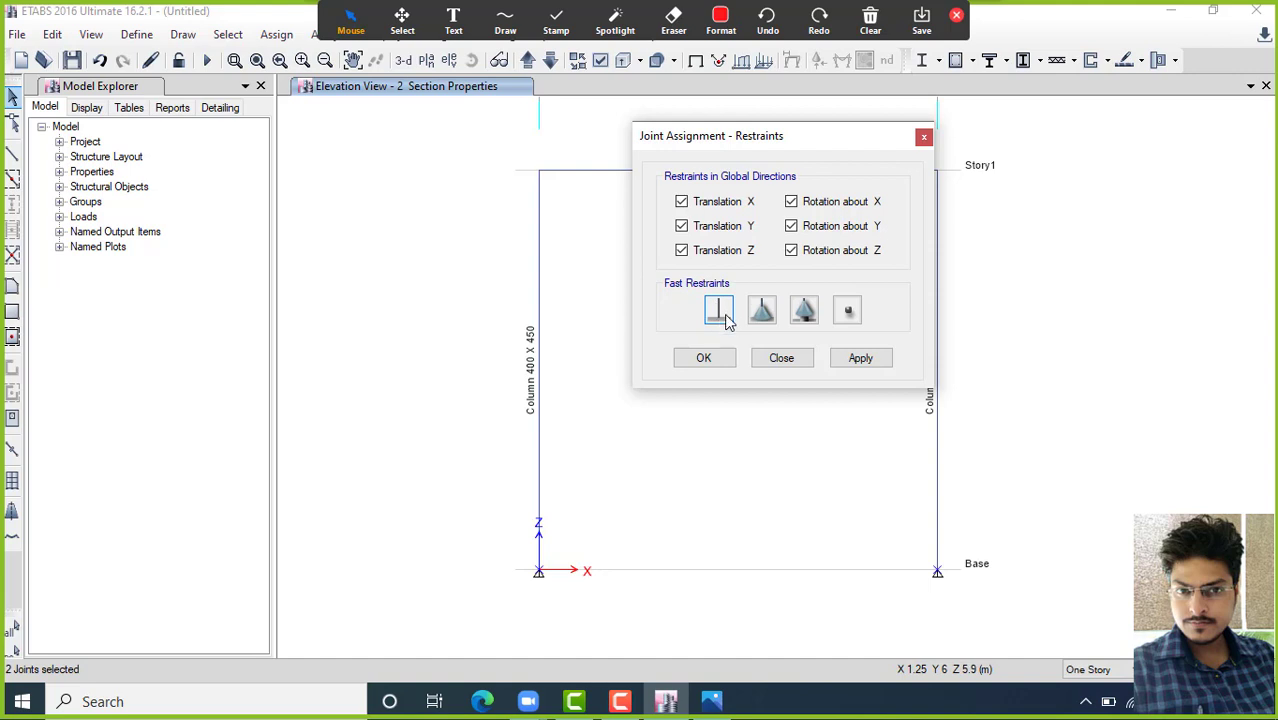
{"action": "left_click", "coordinate": [726, 318]}
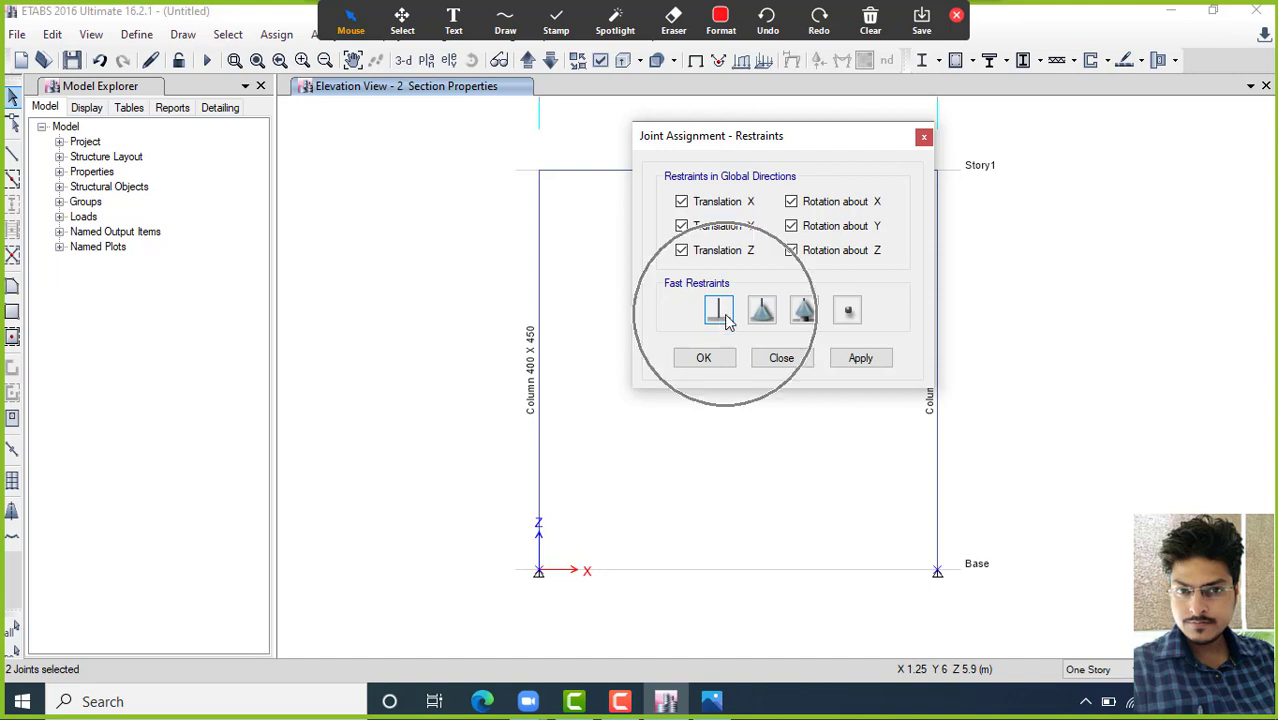
{"action": "left_click", "coordinate": [860, 362]}
{"action": "left_click", "coordinate": [703, 360]}
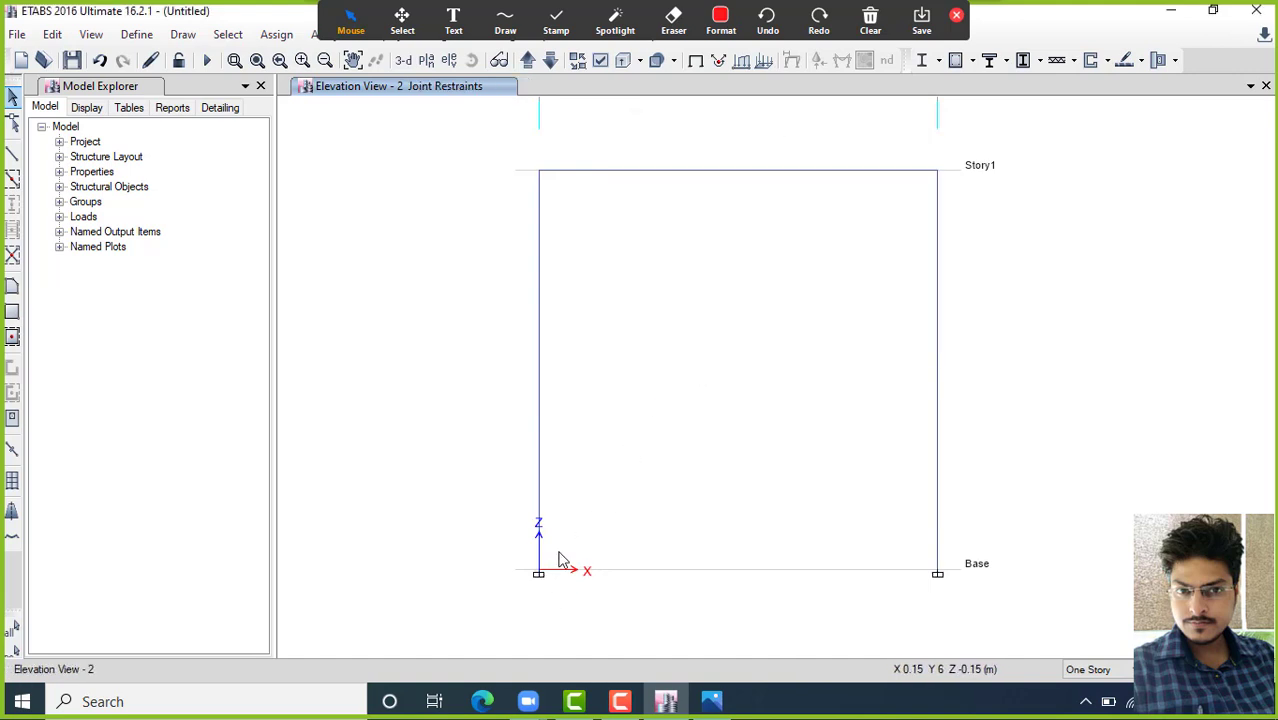
Assign a 5 kN gravity point load in the Dead pattern to the beam, at an absolute distance of 3 m from End-I
{"action": "middle_click_drag", "start_coordinate": [827, 311], "coordinate": [803, 317]}
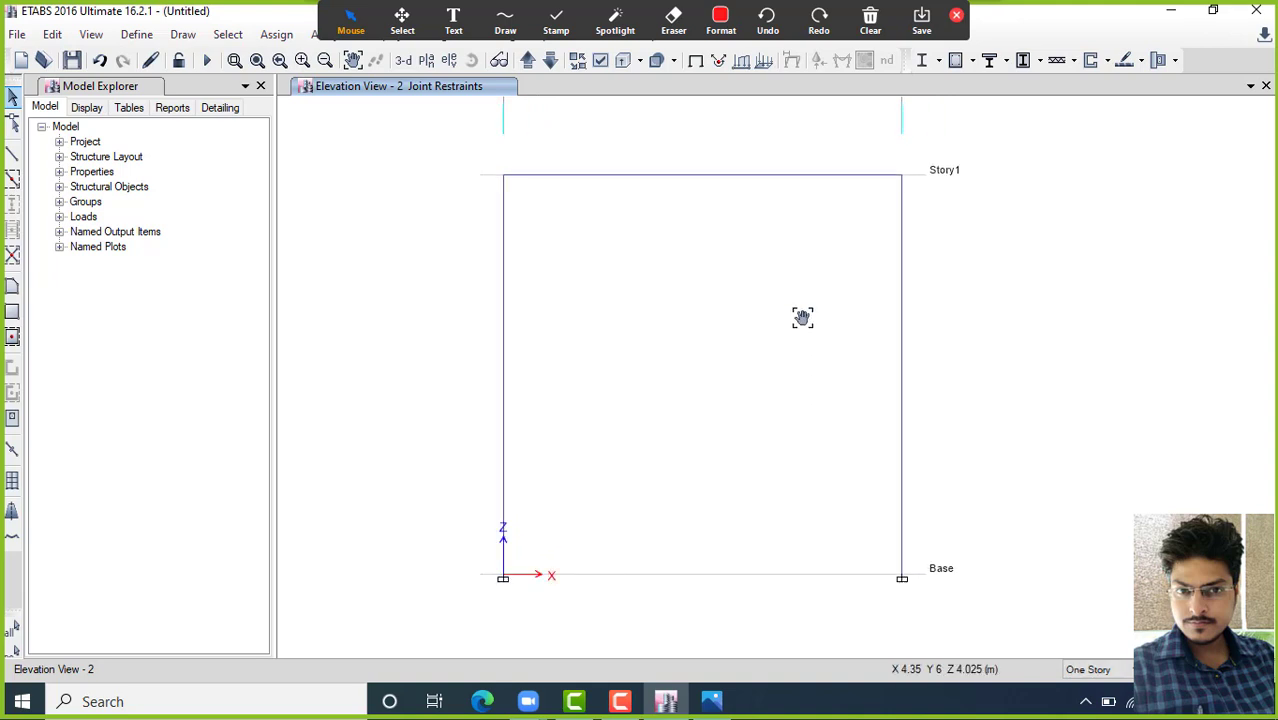
{"action": "left_click", "coordinate": [599, 178]}
{"action": "left_click", "coordinate": [276, 34]}
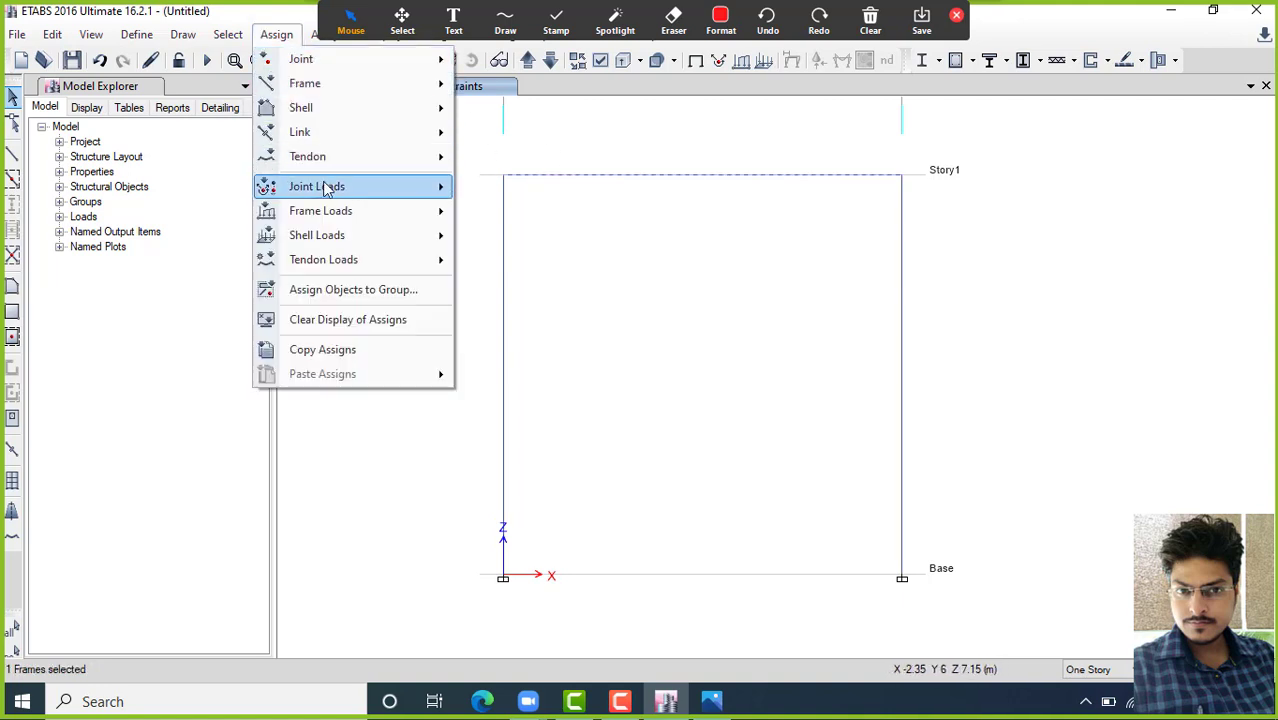
{"action": "mouse_move", "coordinate": [368, 222]}
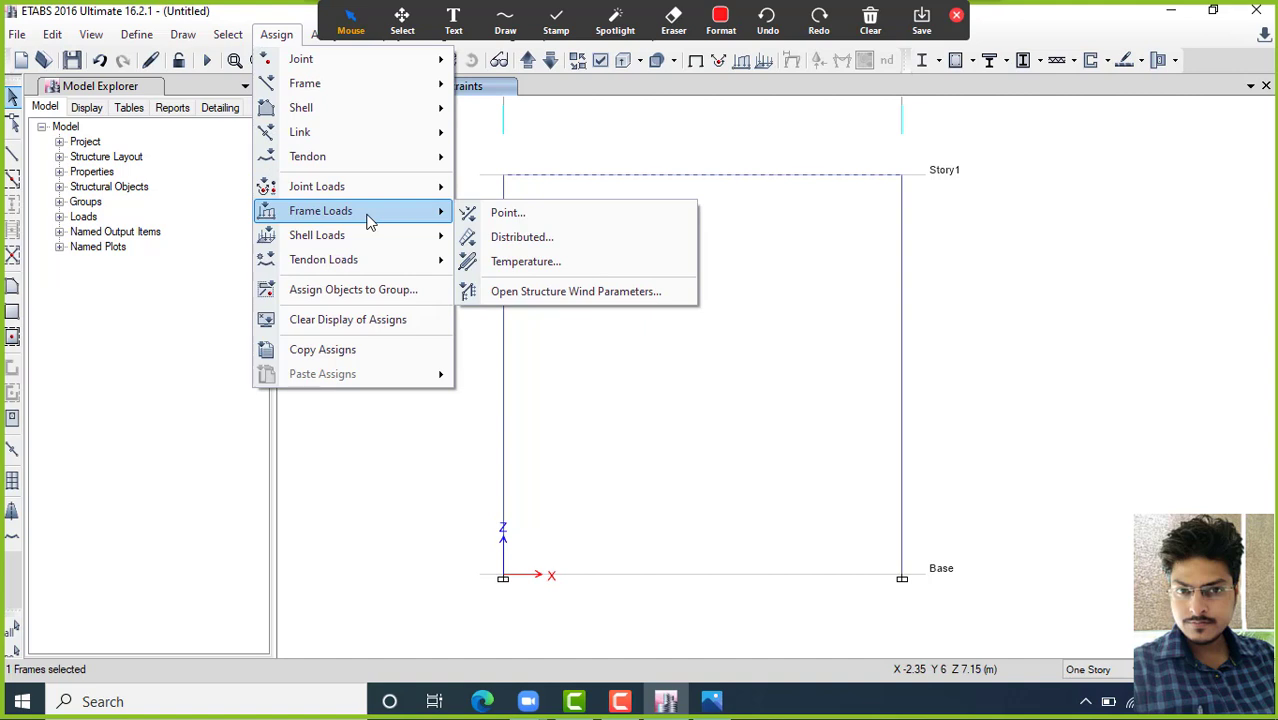
{"action": "left_click", "coordinate": [536, 213]}
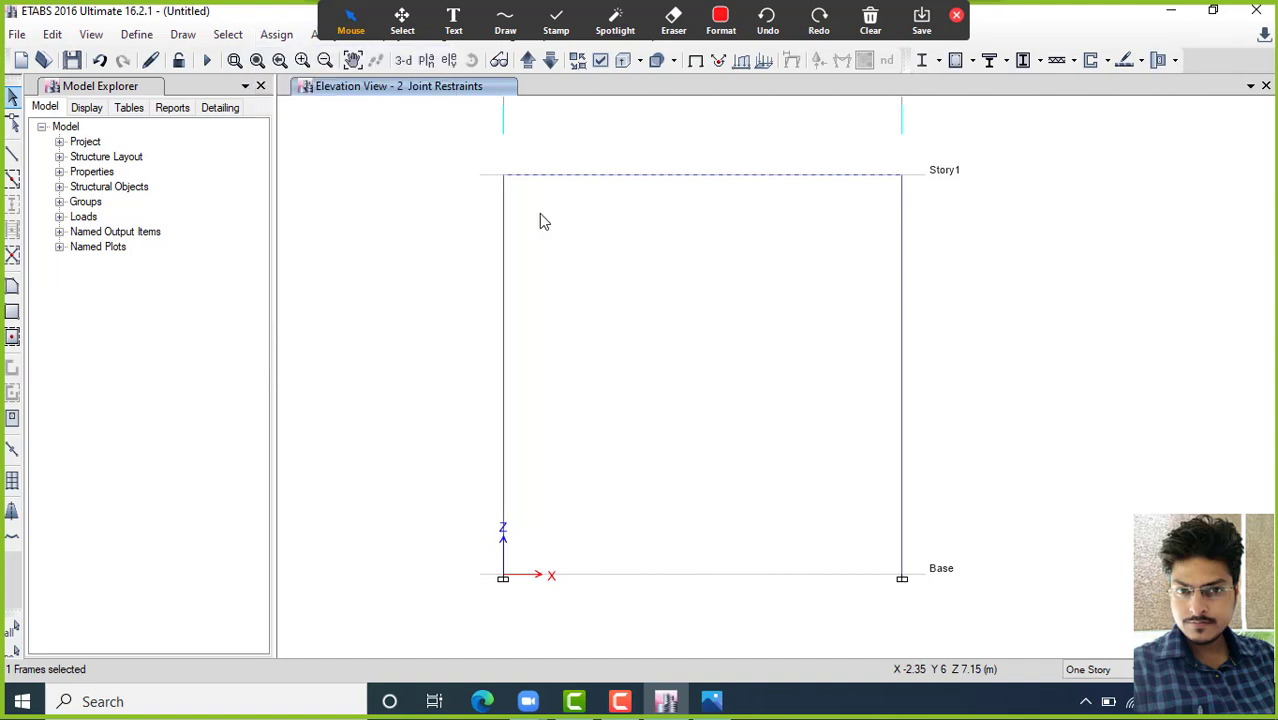
{"action": "left_click", "coordinate": [776, 396]}
{"action": "left_click", "coordinate": [560, 345]}
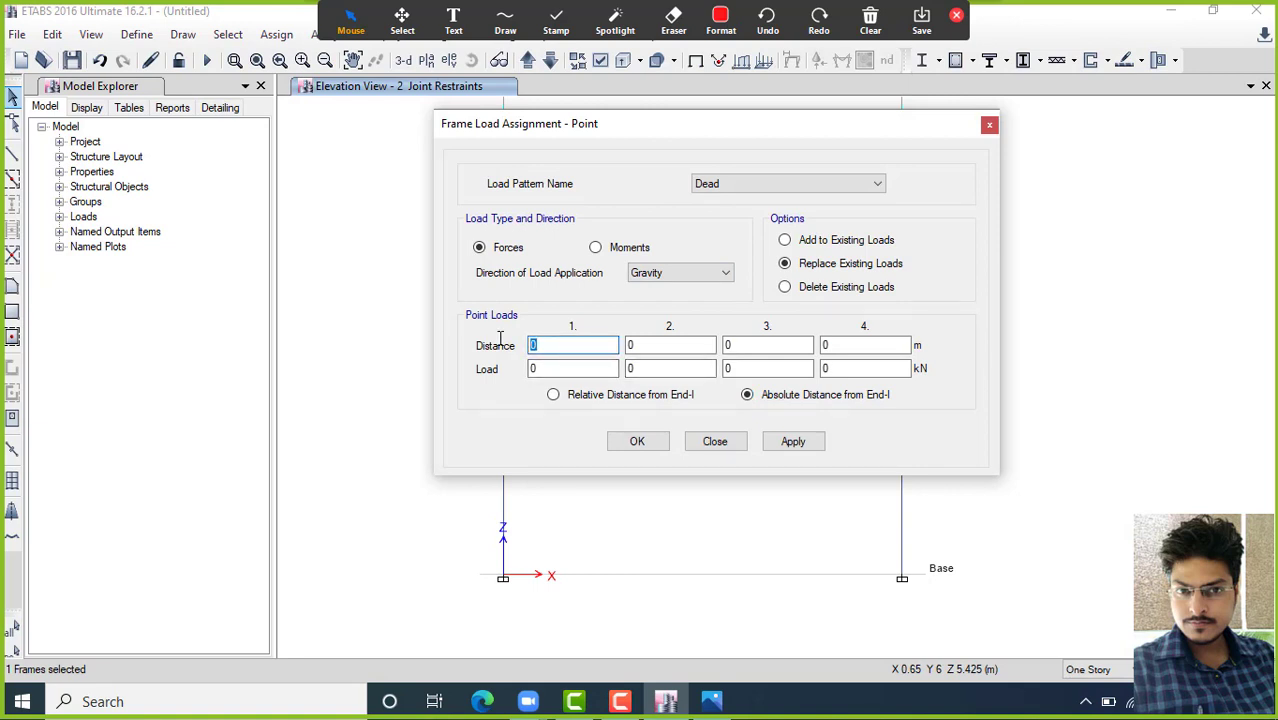
{"action": "type", "text": "3"}
{"action": "left_click", "coordinate": [531, 369]}
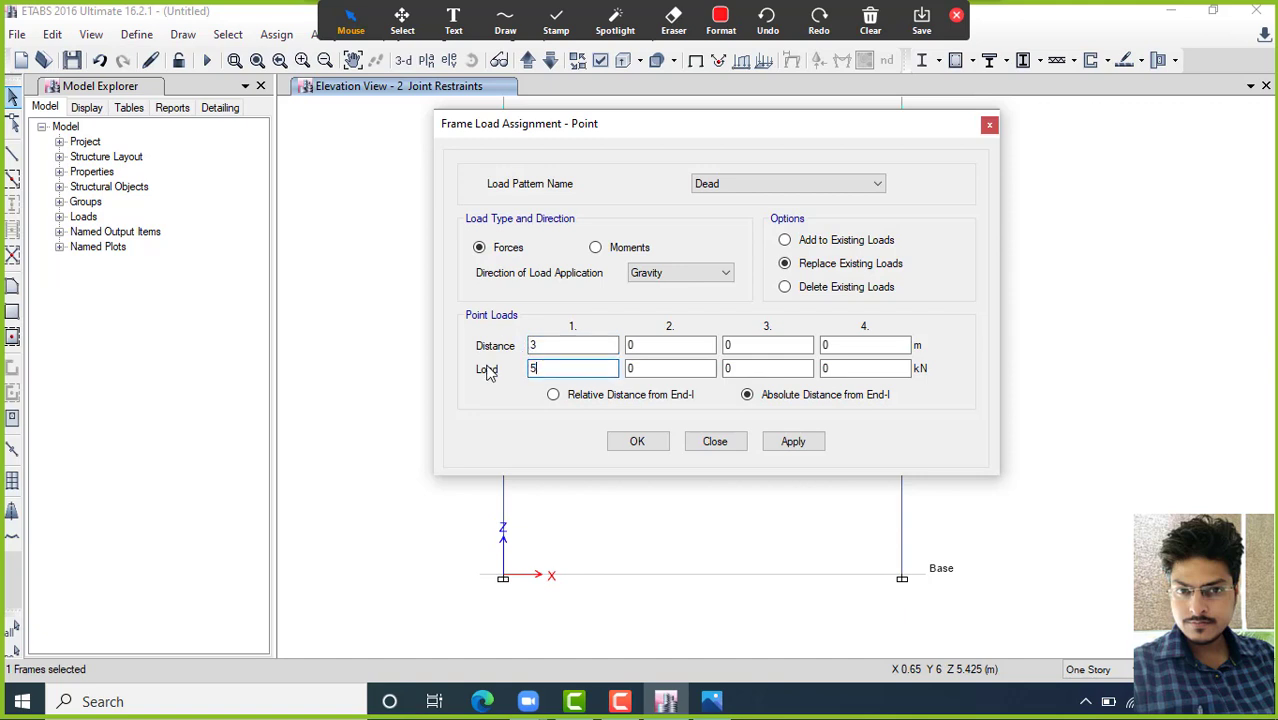
{"action": "left_click", "coordinate": [531, 345]}
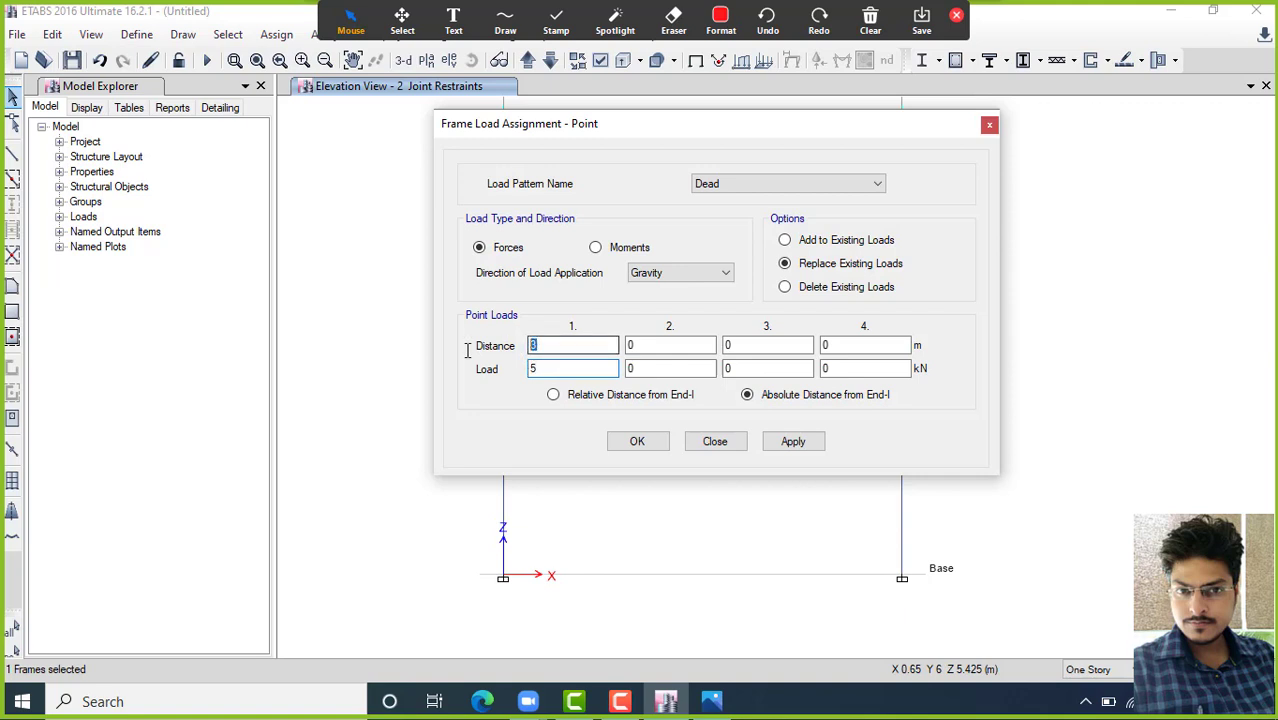
{"action": "left_click", "coordinate": [815, 440]}
{"action": "left_click", "coordinate": [628, 443]}
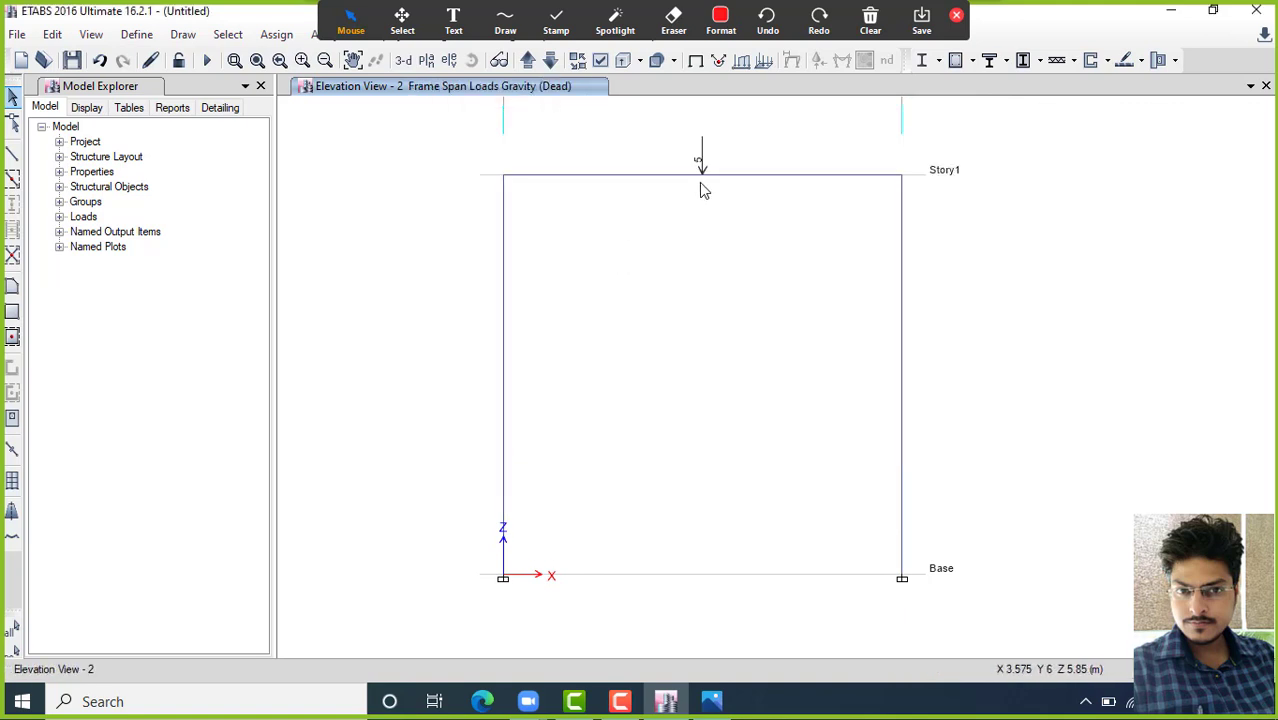
Assign a uniform gravity load of 3 kN/m in the Dead pattern along the beam
{"action": "middle_click_drag", "start_coordinate": [656, 200], "coordinate": [662, 251]}
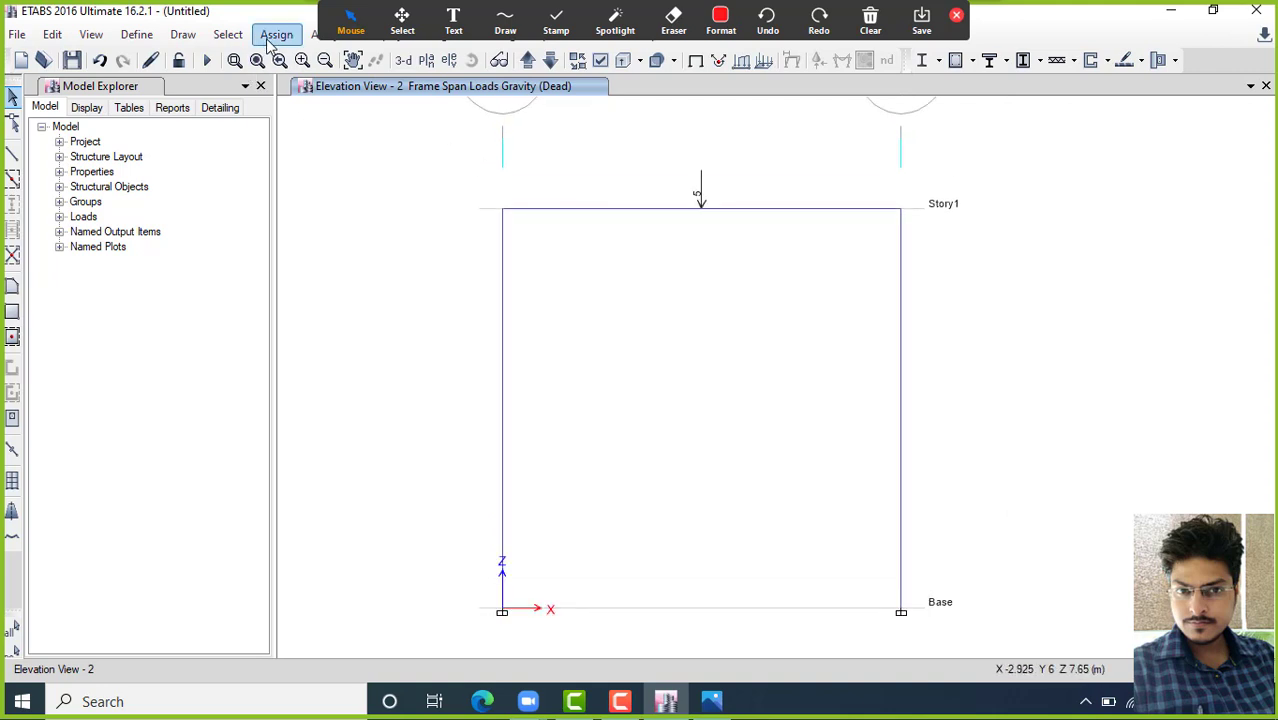
{"action": "left_click", "coordinate": [609, 209]}
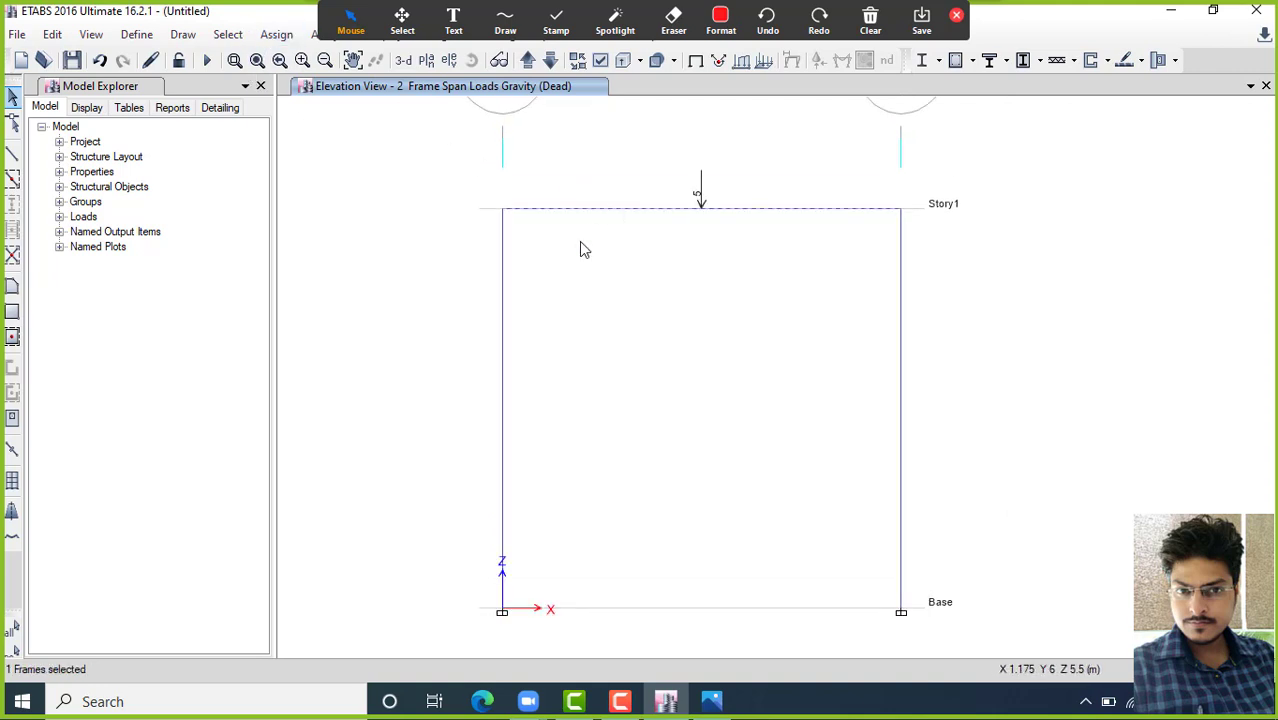
{"action": "left_click", "coordinate": [276, 34]}
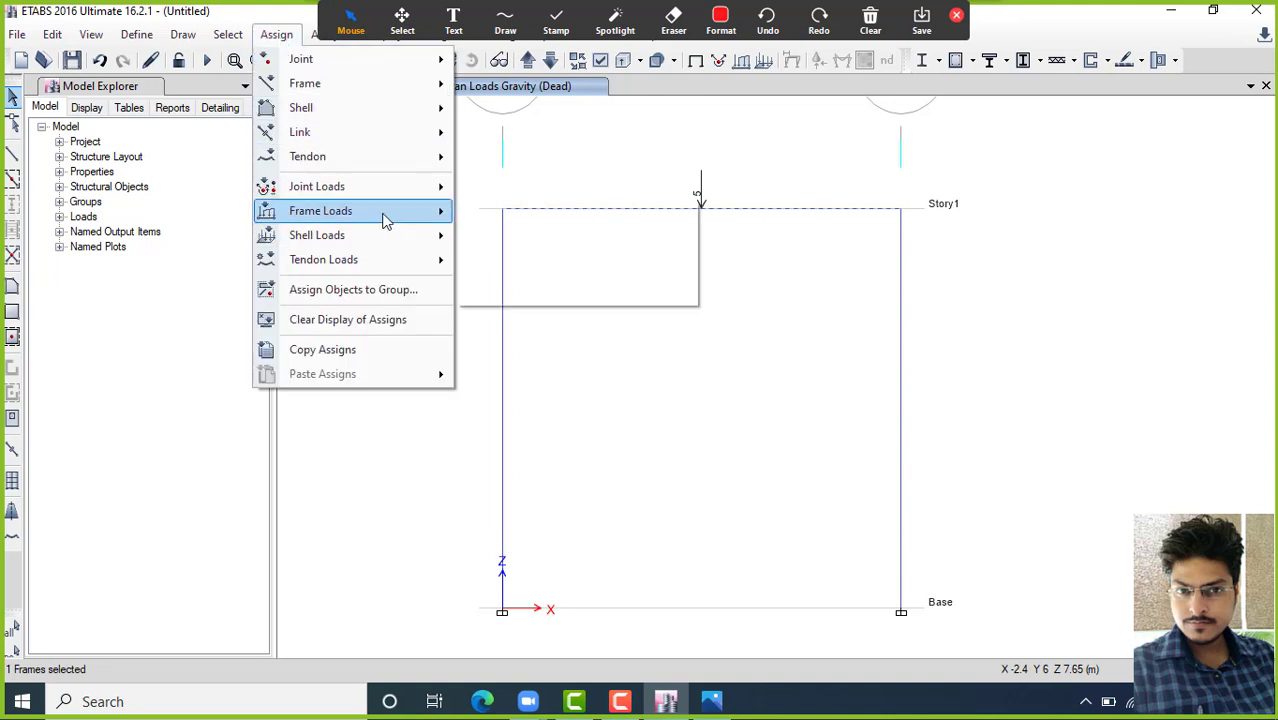
{"action": "mouse_move", "coordinate": [385, 214]}
{"action": "left_click", "coordinate": [510, 235]}
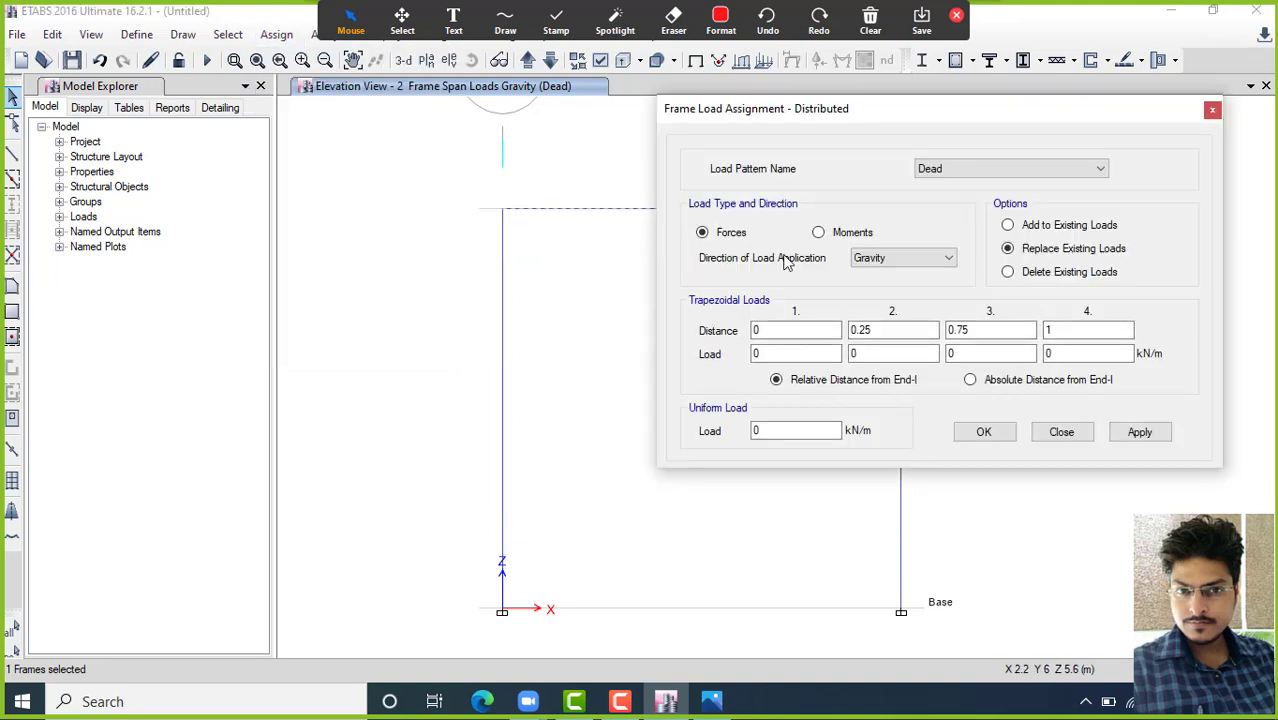
{"action": "left_click_drag", "start_coordinate": [784, 432], "coordinate": [700, 430]}
{"action": "left_click", "coordinate": [1138, 432]}
{"action": "left_click", "coordinate": [1008, 440]}
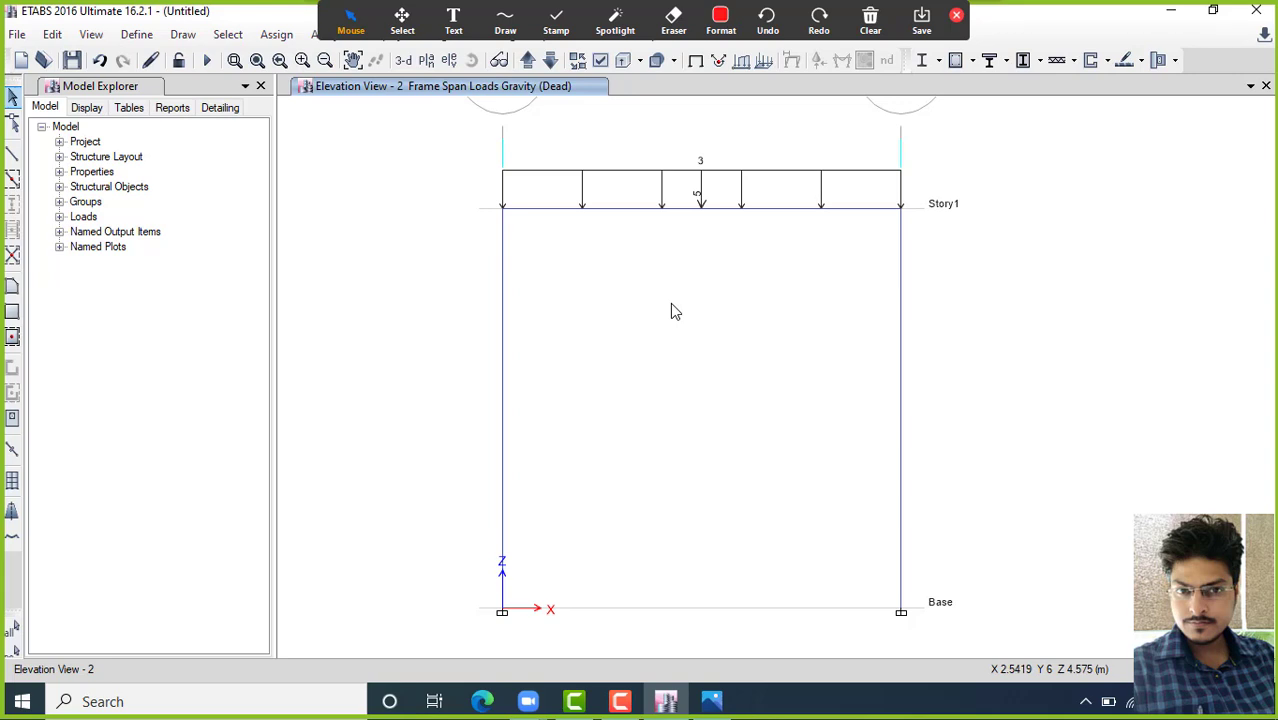
Annotate the column at the origin with a freehand horizontal arrow at mid-height, labelled 2 kN and 3m
{"action": "key", "text": "ctrl"}
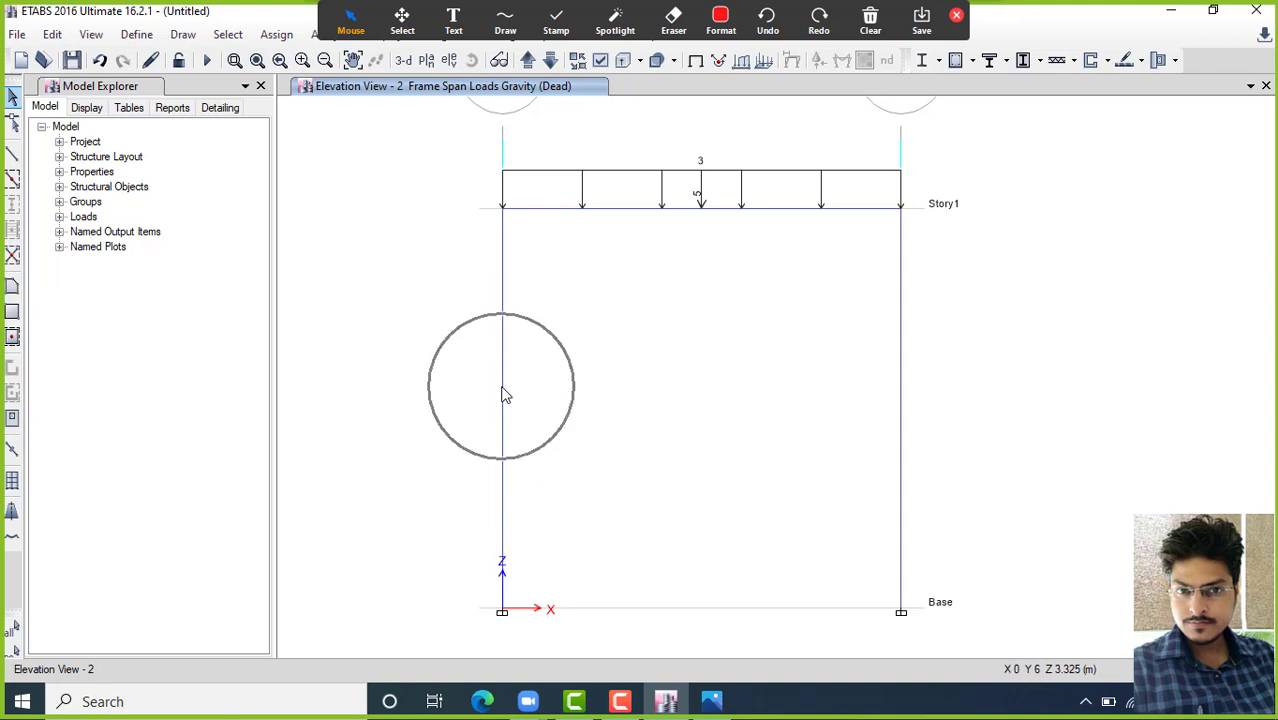
{"action": "left_click", "coordinate": [557, 22]}
{"action": "left_click", "coordinate": [505, 20]}
{"action": "left_click", "coordinate": [505, 60]}
{"action": "mouse_move", "coordinate": [421, 386]}
{"action": "left_mouse_down"}
{"action": "mouse_move", "coordinate": [500, 385]}
{"action": "mouse_move", "coordinate": [482, 376]}
{"action": "mouse_move", "coordinate": [486, 398]}
{"action": "left_mouse_up"}
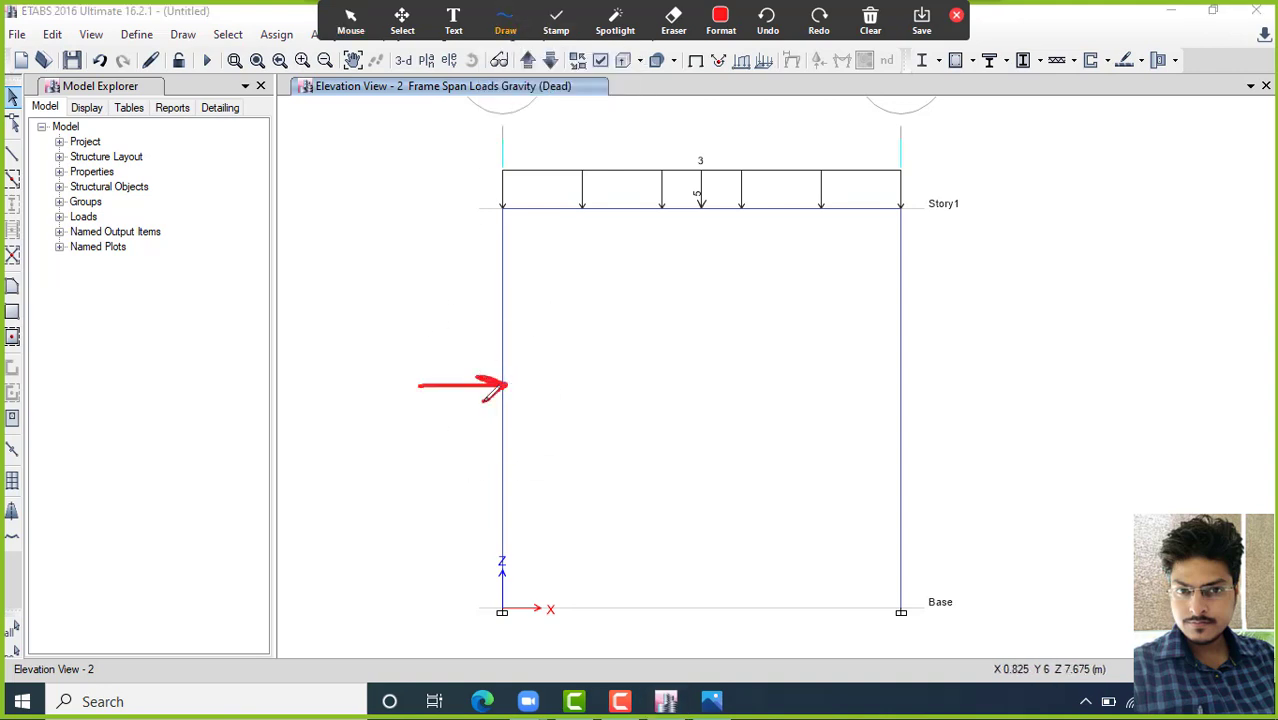
{"action": "mouse_move", "coordinate": [344, 356]}
{"action": "left_mouse_down"}
{"action": "mouse_move", "coordinate": [378, 352]}
{"action": "mouse_move", "coordinate": [386, 368]}
{"action": "mouse_move", "coordinate": [424, 339]}
{"action": "left_mouse_up"}
{"action": "mouse_move", "coordinate": [512, 288]}
{"action": "left_mouse_down"}
{"action": "mouse_move", "coordinate": [505, 330]}
{"action": "mouse_move", "coordinate": [538, 296]}
{"action": "mouse_move", "coordinate": [565, 312]}
{"action": "left_mouse_up"}
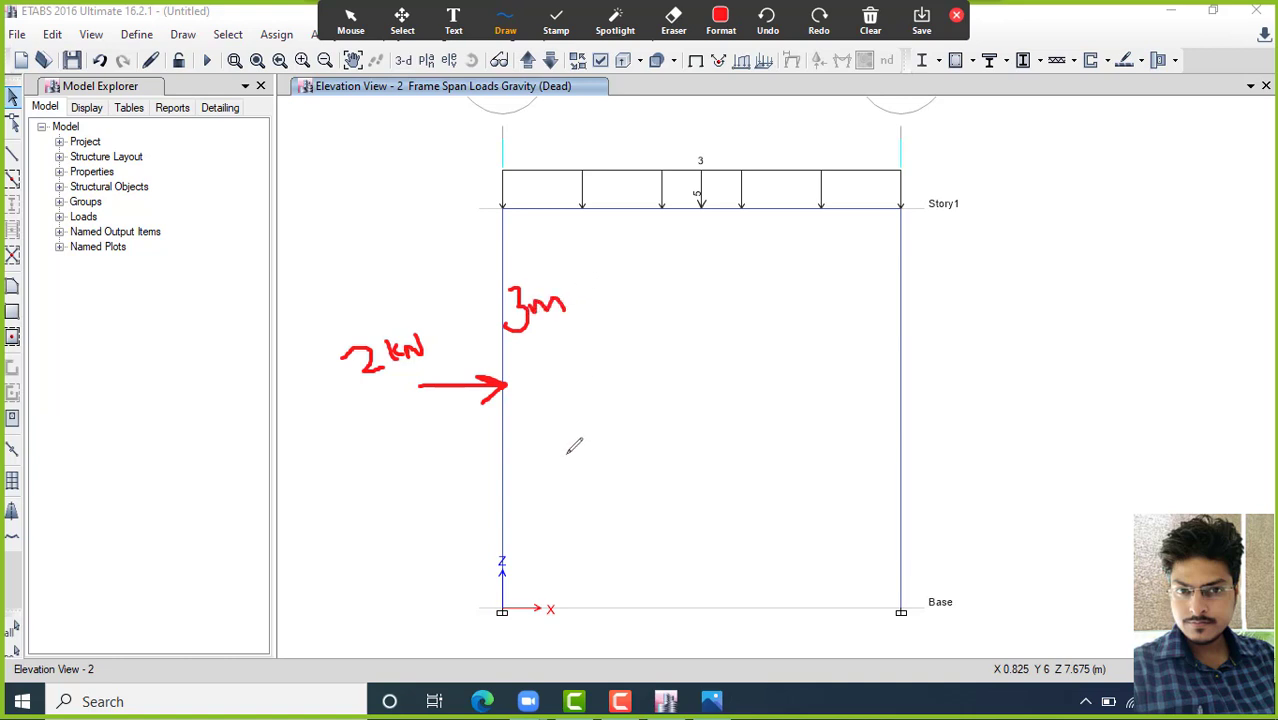
Sketch red direction annotations: a downward arrow at the beam's midspan, an upward arrow on the Z axis, and an arrow along the circled X axis
{"action": "key", "text": "ctrl"}
{"action": "key", "text": "ctrl"}
{"action": "mouse_move", "coordinate": [697, 156]}
{"action": "left_mouse_down"}
{"action": "mouse_move", "coordinate": [700, 270]}
{"action": "mouse_move", "coordinate": [712, 250]}
{"action": "left_mouse_up"}
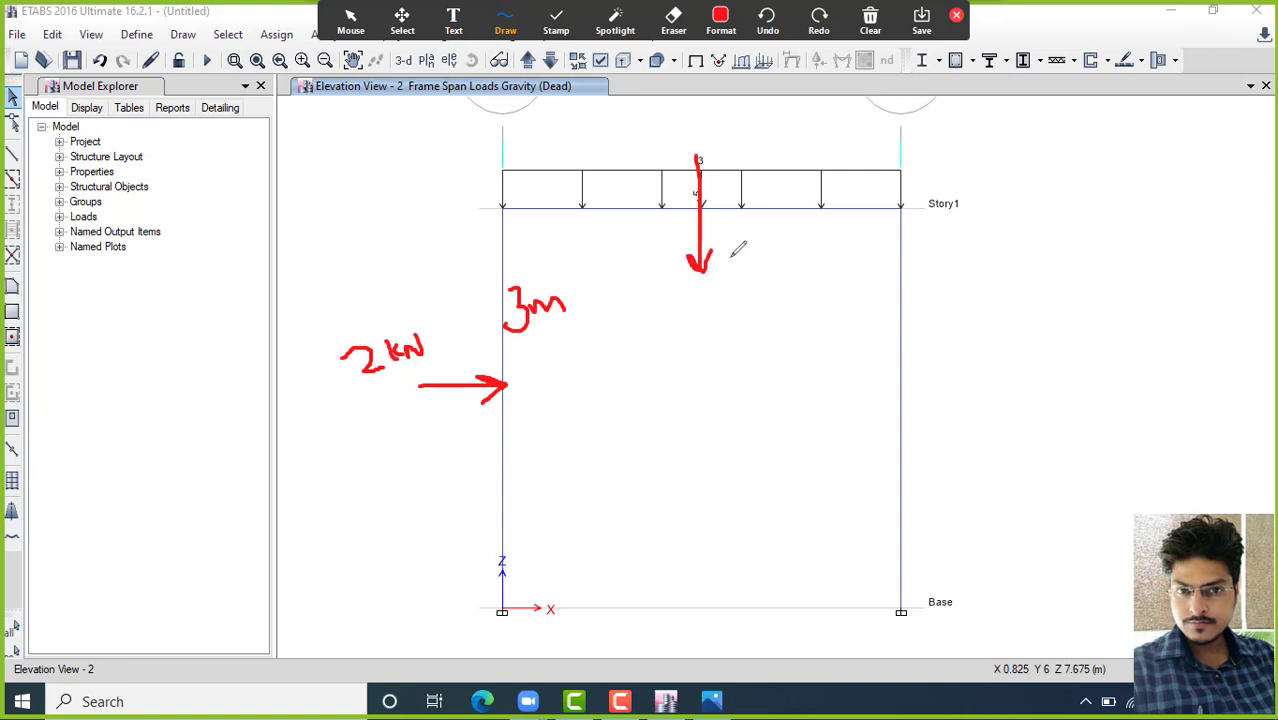
{"action": "mouse_move", "coordinate": [503, 570]}
{"action": "left_mouse_down"}
{"action": "mouse_move", "coordinate": [498, 552]}
{"action": "mouse_move", "coordinate": [511, 553]}
{"action": "left_mouse_up"}
{"action": "mouse_move", "coordinate": [703, 297]}
{"action": "left_mouse_down"}
{"action": "mouse_move", "coordinate": [752, 290]}
{"action": "mouse_move", "coordinate": [682, 276]}
{"action": "mouse_move", "coordinate": [762, 300]}
{"action": "mouse_move", "coordinate": [755, 265]}
{"action": "left_mouse_up"}
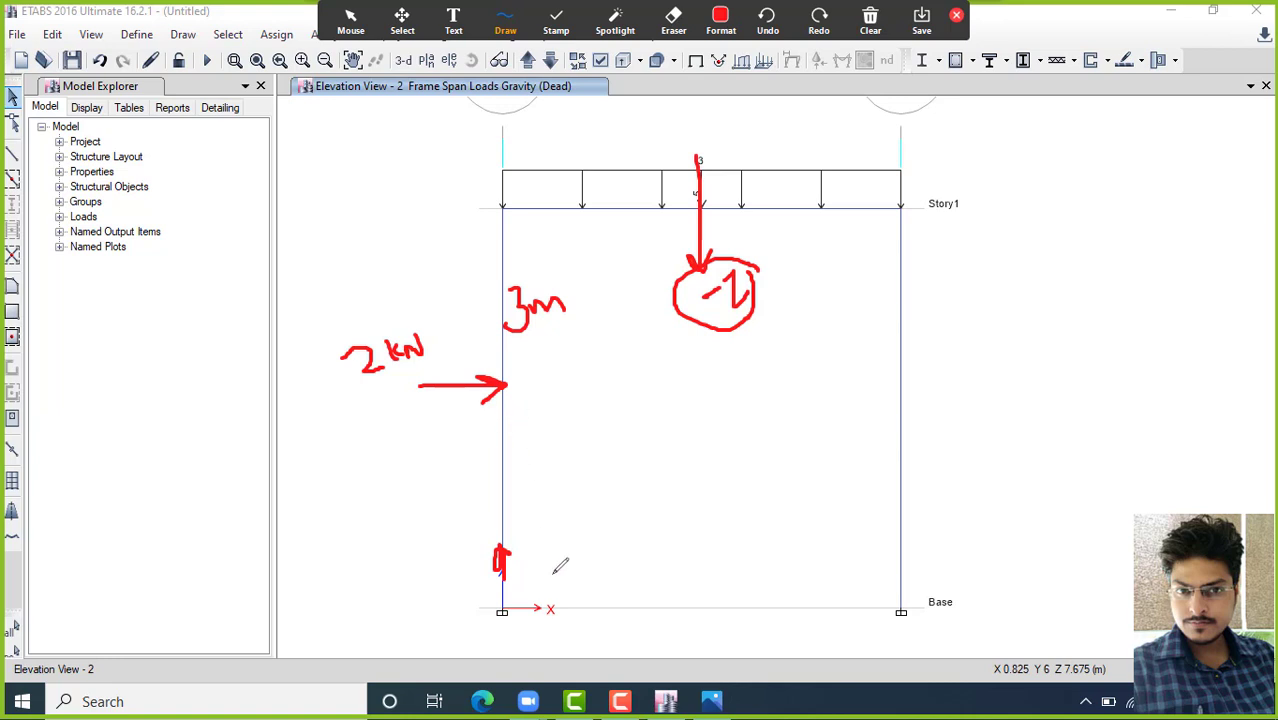
{"action": "mouse_move", "coordinate": [557, 588]}
{"action": "left_mouse_down"}
{"action": "mouse_move", "coordinate": [534, 618]}
{"action": "mouse_move", "coordinate": [572, 596]}
{"action": "mouse_move", "coordinate": [556, 587]}
{"action": "mouse_move", "coordinate": [580, 548]}
{"action": "mouse_move", "coordinate": [672, 546]}
{"action": "mouse_move", "coordinate": [660, 537]}
{"action": "mouse_move", "coordinate": [676, 548]}
{"action": "left_mouse_up"}
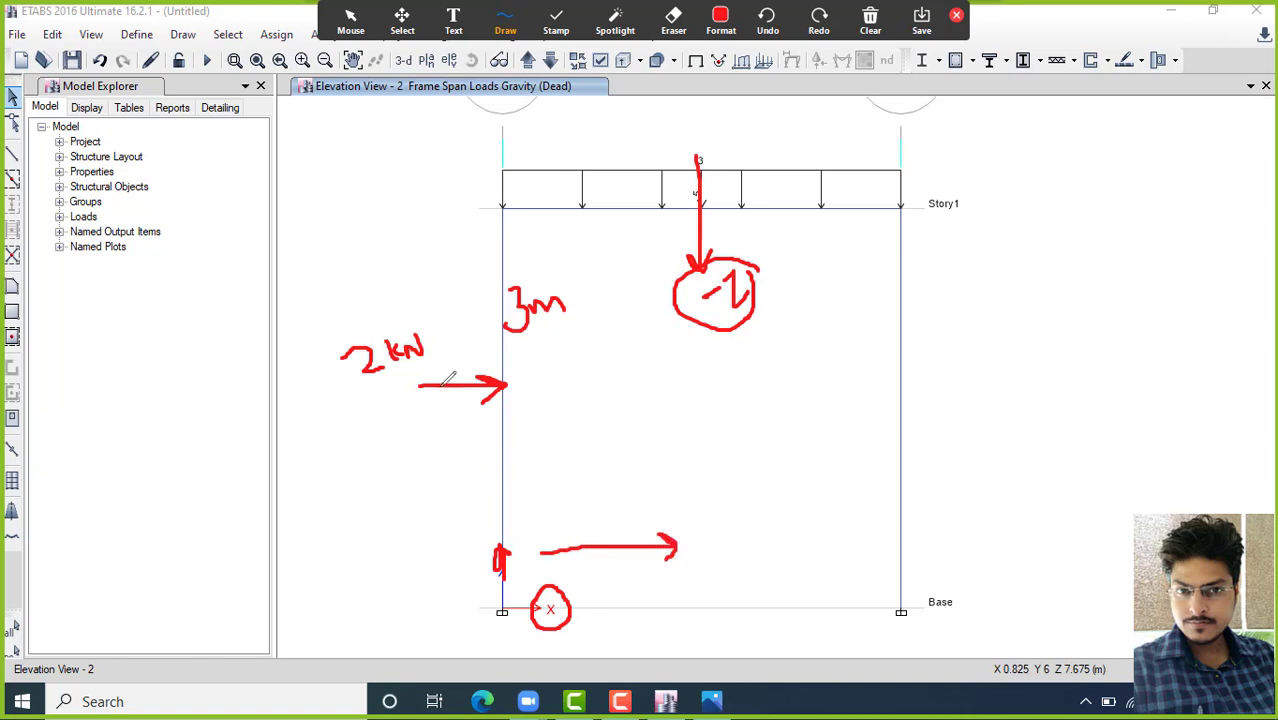
Annotate the origin column's arrow with Global and a circled +X, and the opposite column with an inward arrow and a circled -X
{"action": "mouse_move", "coordinate": [561, 453]}
{"action": "left_mouse_down"}
{"action": "mouse_move", "coordinate": [588, 447]}
{"action": "mouse_move", "coordinate": [581, 465]}
{"action": "mouse_move", "coordinate": [612, 444]}
{"action": "mouse_move", "coordinate": [608, 456]}
{"action": "mouse_move", "coordinate": [598, 420]}
{"action": "mouse_move", "coordinate": [550, 468]}
{"action": "mouse_move", "coordinate": [632, 450]}
{"action": "mouse_move", "coordinate": [605, 416]}
{"action": "left_mouse_up"}
{"action": "mouse_move", "coordinate": [430, 484]}
{"action": "left_mouse_down"}
{"action": "mouse_move", "coordinate": [419, 487]}
{"action": "mouse_move", "coordinate": [450, 515]}
{"action": "mouse_move", "coordinate": [459, 471]}
{"action": "mouse_move", "coordinate": [494, 478]}
{"action": "mouse_move", "coordinate": [493, 492]}
{"action": "mouse_move", "coordinate": [522, 458]}
{"action": "mouse_move", "coordinate": [537, 490]}
{"action": "left_mouse_up"}
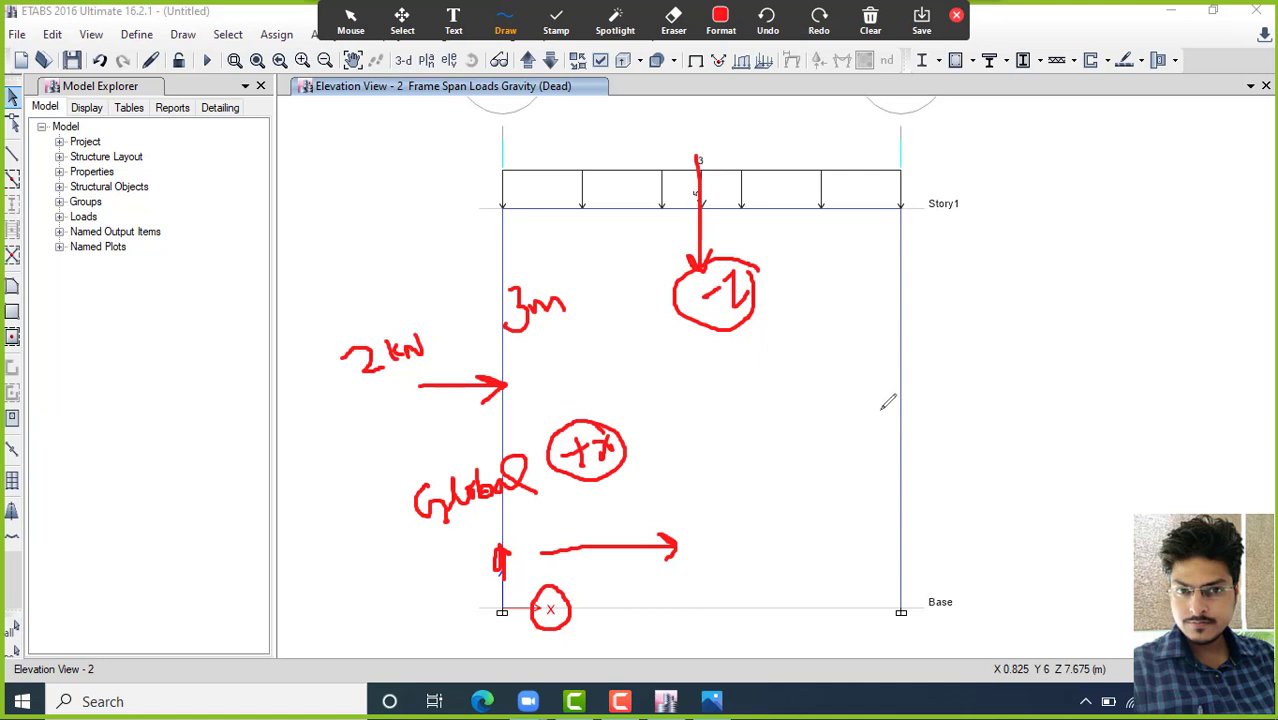
{"action": "mouse_move", "coordinate": [902, 398]}
{"action": "left_mouse_down"}
{"action": "mouse_move", "coordinate": [984, 397]}
{"action": "mouse_move", "coordinate": [882, 404]}
{"action": "mouse_move", "coordinate": [913, 418]}
{"action": "left_mouse_up"}
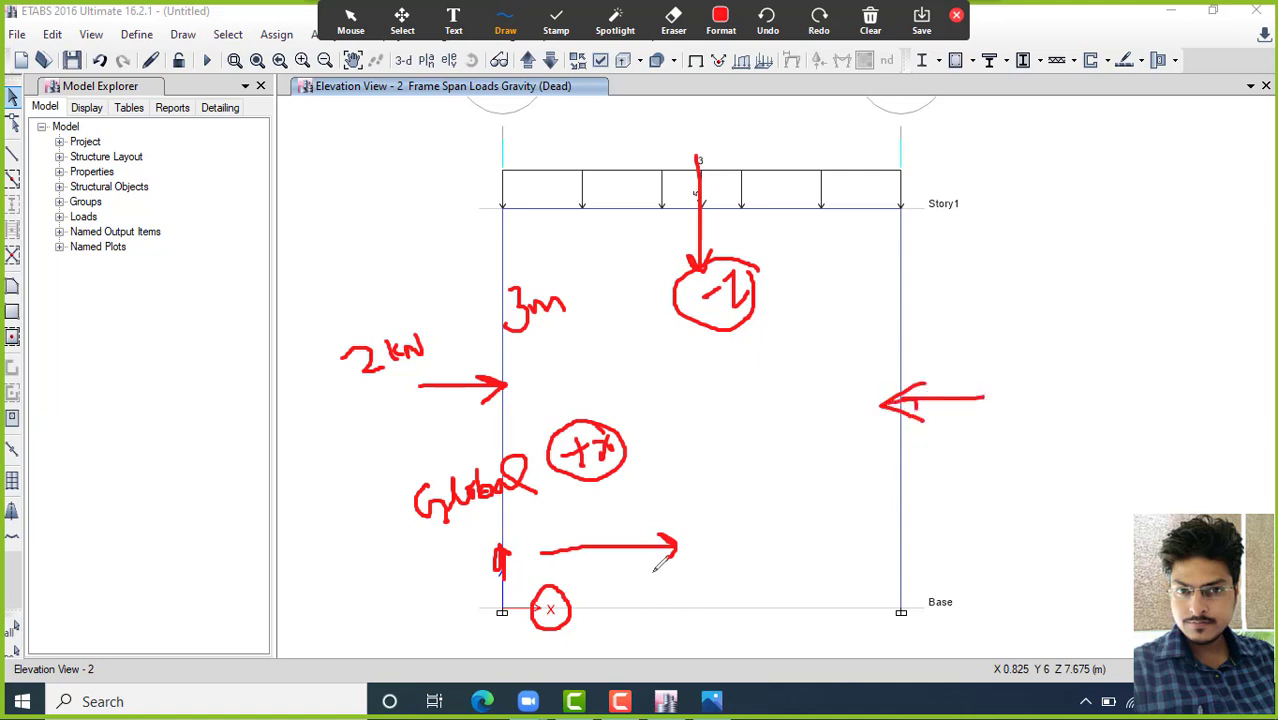
{"action": "left_click_drag", "start_coordinate": [1034, 387], "coordinate": [1103, 380]}
{"action": "mouse_move", "coordinate": [1099, 357]}
{"action": "left_mouse_down"}
{"action": "mouse_move", "coordinate": [1082, 386]}
{"action": "mouse_move", "coordinate": [1033, 340]}
{"action": "mouse_move", "coordinate": [1060, 408]}
{"action": "mouse_move", "coordinate": [1102, 346]}
{"action": "mouse_move", "coordinate": [1064, 343]}
{"action": "left_mouse_up"}
Emphasise the Global and 2 kN annotations and the X-direction arrow, and write -2 beside the column opposite the origin
{"action": "left_click_drag", "start_coordinate": [469, 465], "coordinate": [507, 418]}
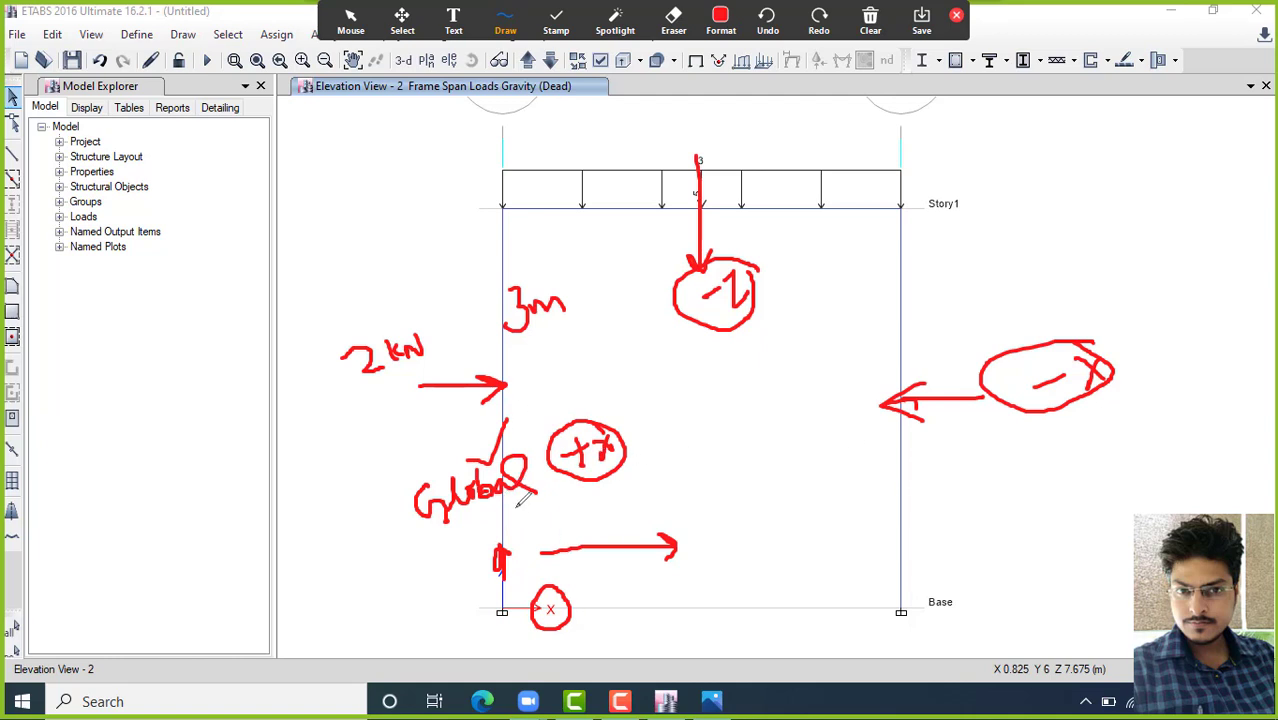
{"action": "mouse_move", "coordinate": [332, 401]}
{"action": "left_mouse_down"}
{"action": "mouse_move", "coordinate": [433, 355]}
{"action": "mouse_move", "coordinate": [410, 302]}
{"action": "mouse_move", "coordinate": [302, 345]}
{"action": "mouse_move", "coordinate": [340, 398]}
{"action": "left_mouse_up"}
{"action": "mouse_move", "coordinate": [660, 545]}
{"action": "left_mouse_down"}
{"action": "mouse_move", "coordinate": [685, 528]}
{"action": "mouse_move", "coordinate": [680, 558]}
{"action": "left_mouse_up"}
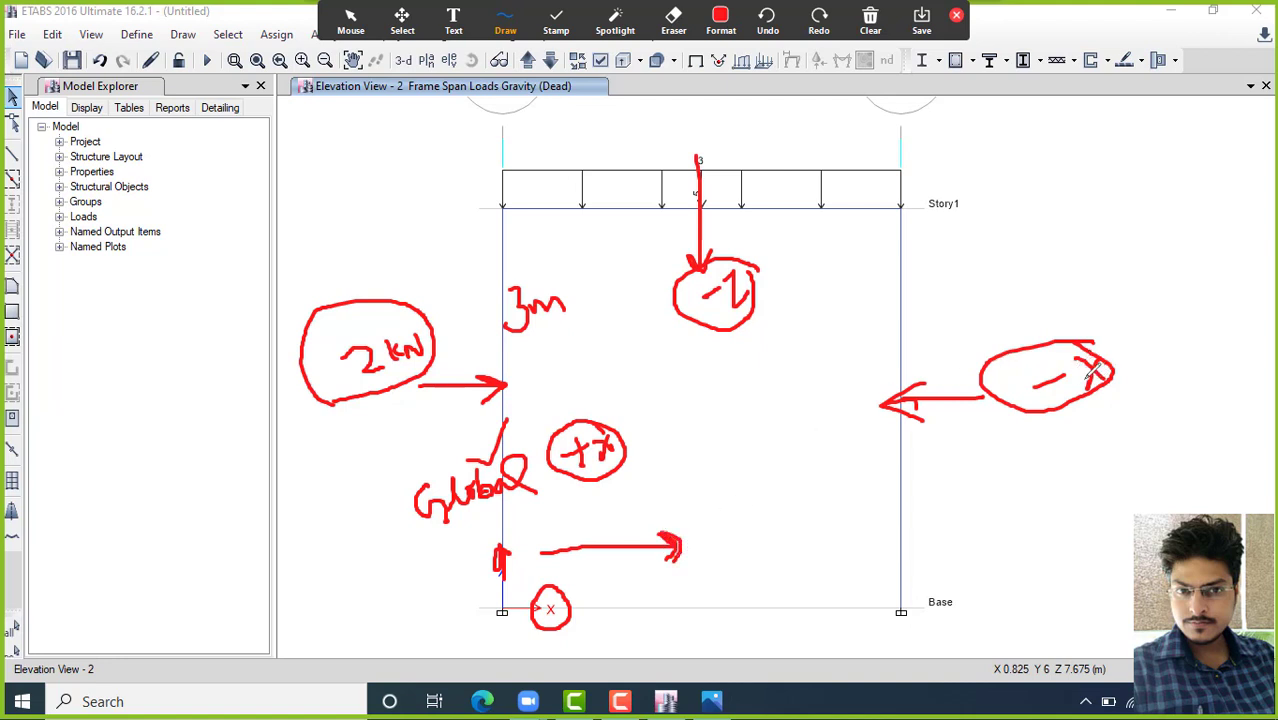
{"action": "mouse_move", "coordinate": [957, 284]}
{"action": "left_mouse_down"}
{"action": "mouse_move", "coordinate": [1004, 257]}
{"action": "mouse_move", "coordinate": [1016, 280]}
{"action": "mouse_move", "coordinate": [1044, 262]}
{"action": "left_mouse_up"}
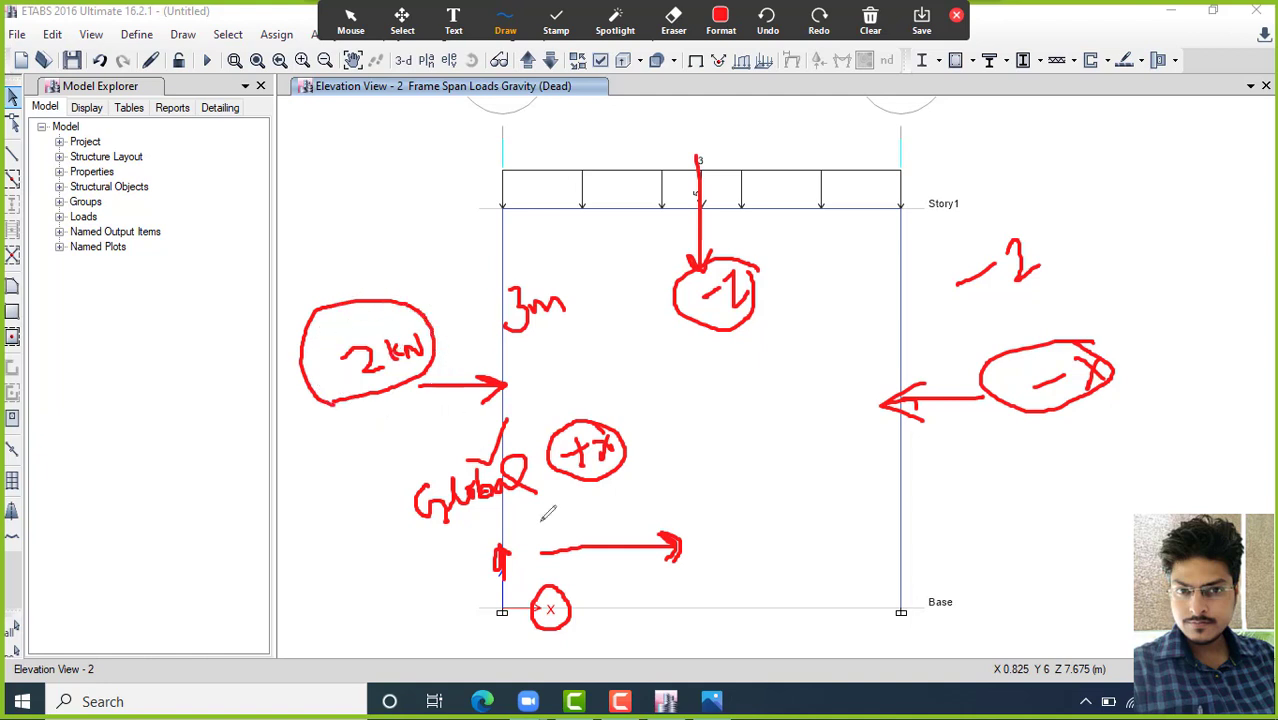
{"action": "left_click_drag", "start_coordinate": [674, 521], "coordinate": [685, 537]}
Clear the annotations and assign a 2 kN Global-X point load in the Dead pattern to the origin column, at absolute distance 3 m from End-I
{"action": "left_click", "coordinate": [870, 20]}
{"action": "middle_click_drag", "start_coordinate": [731, 298], "coordinate": [736, 296]}
{"action": "left_click", "coordinate": [508, 354]}
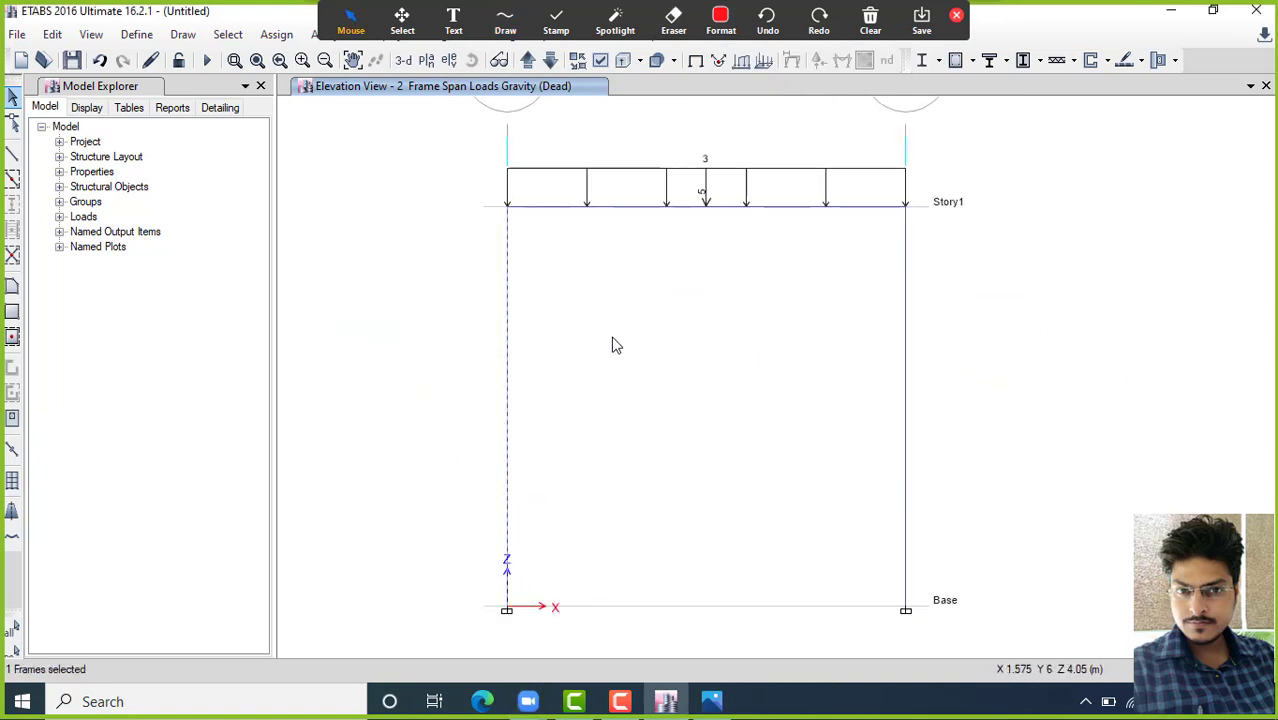
{"action": "left_click", "coordinate": [277, 34]}
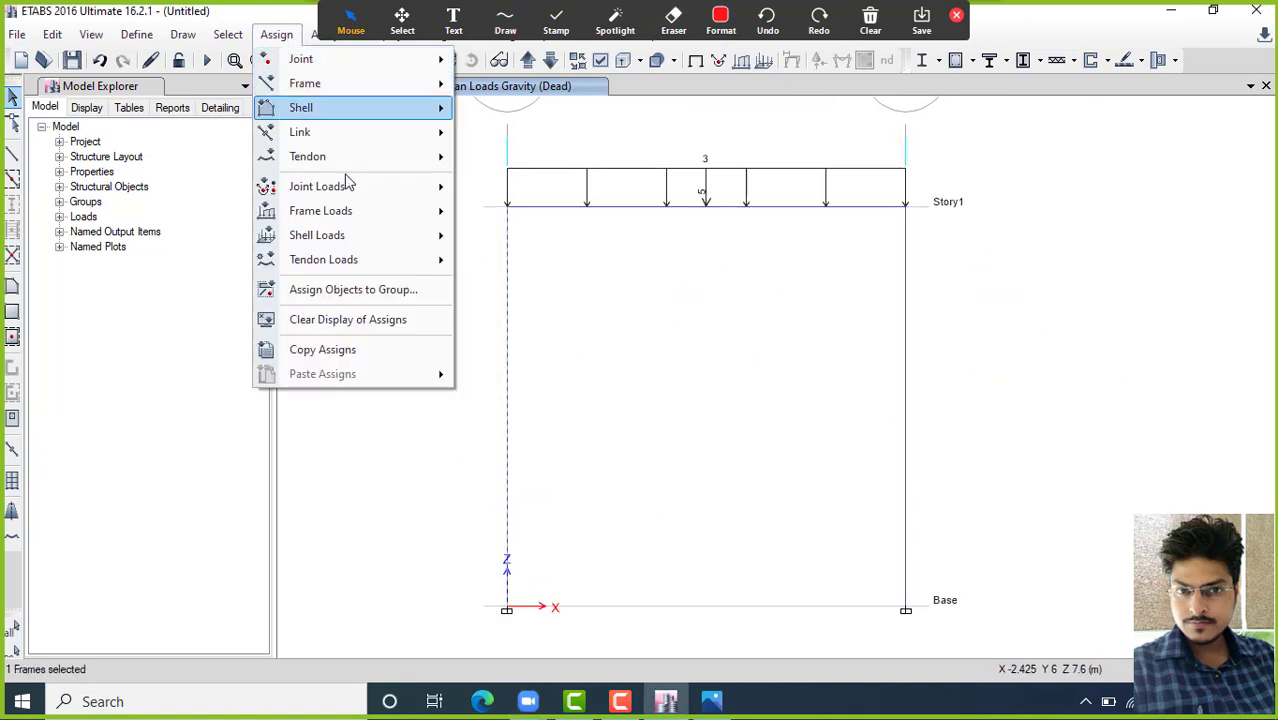
{"action": "mouse_move", "coordinate": [382, 222]}
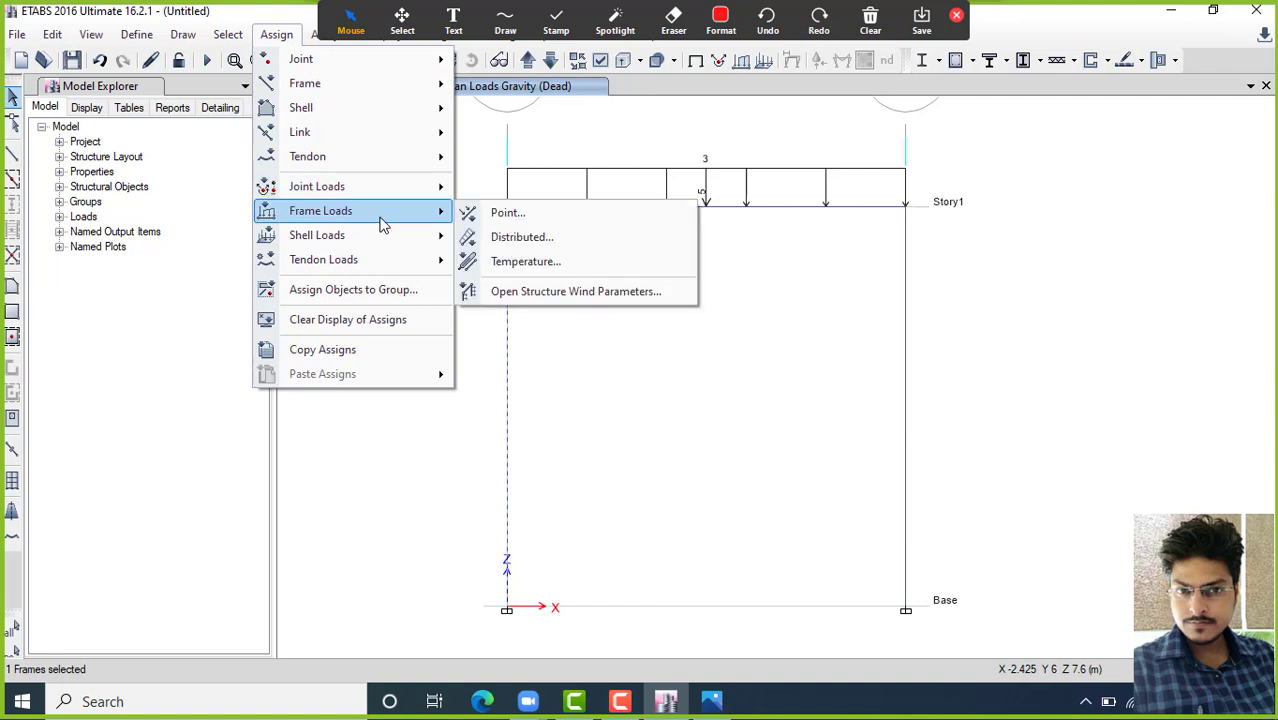
{"action": "left_click", "coordinate": [567, 220]}
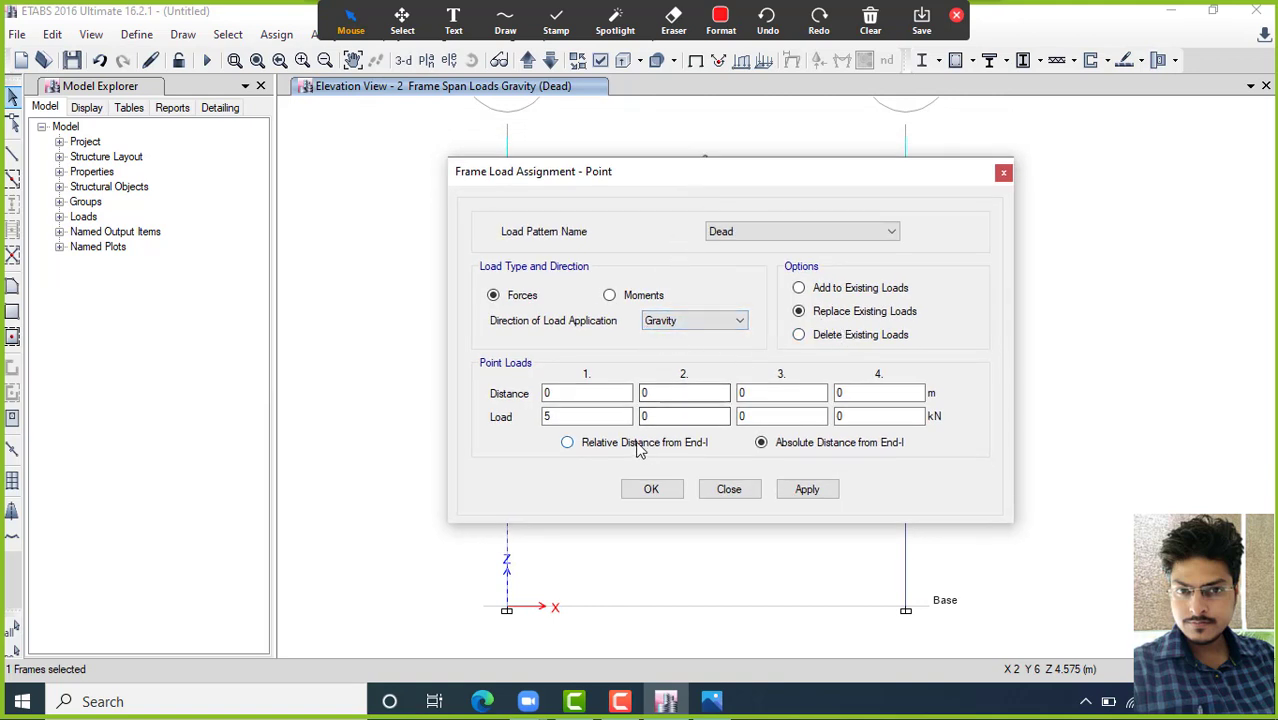
{"action": "double_click", "coordinate": [578, 393]}
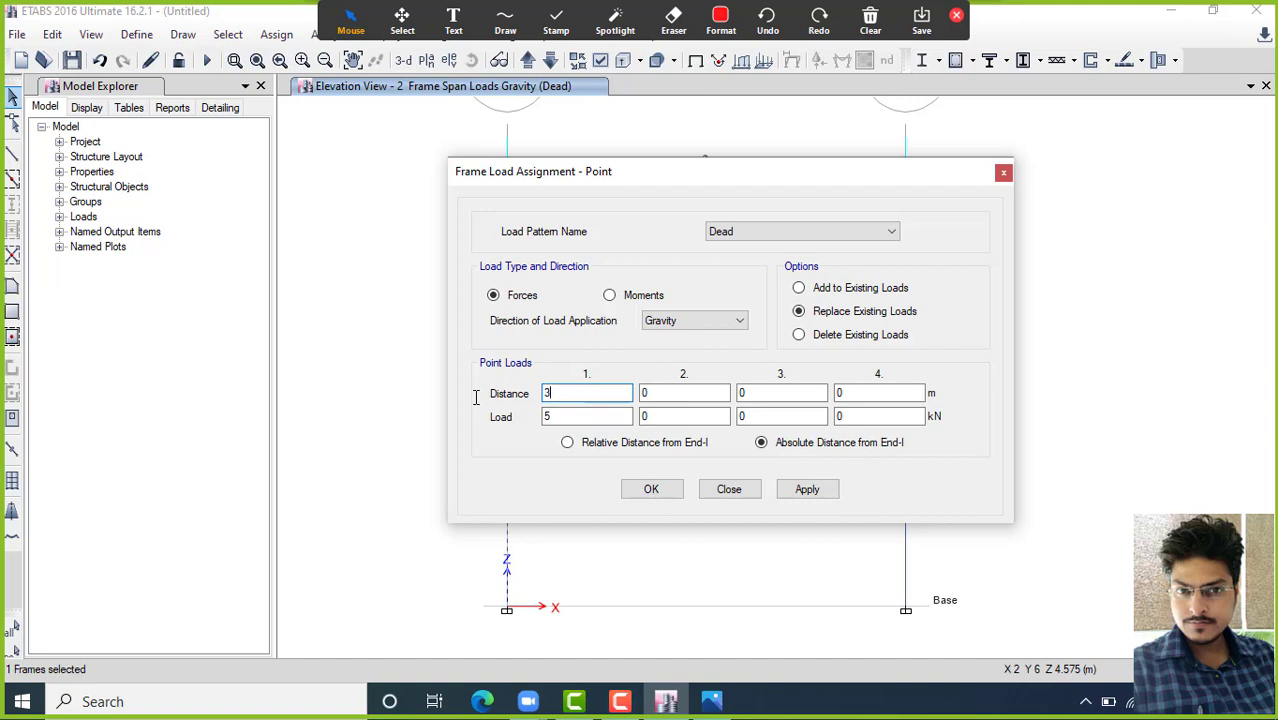
{"action": "double_click", "coordinate": [558, 417]}
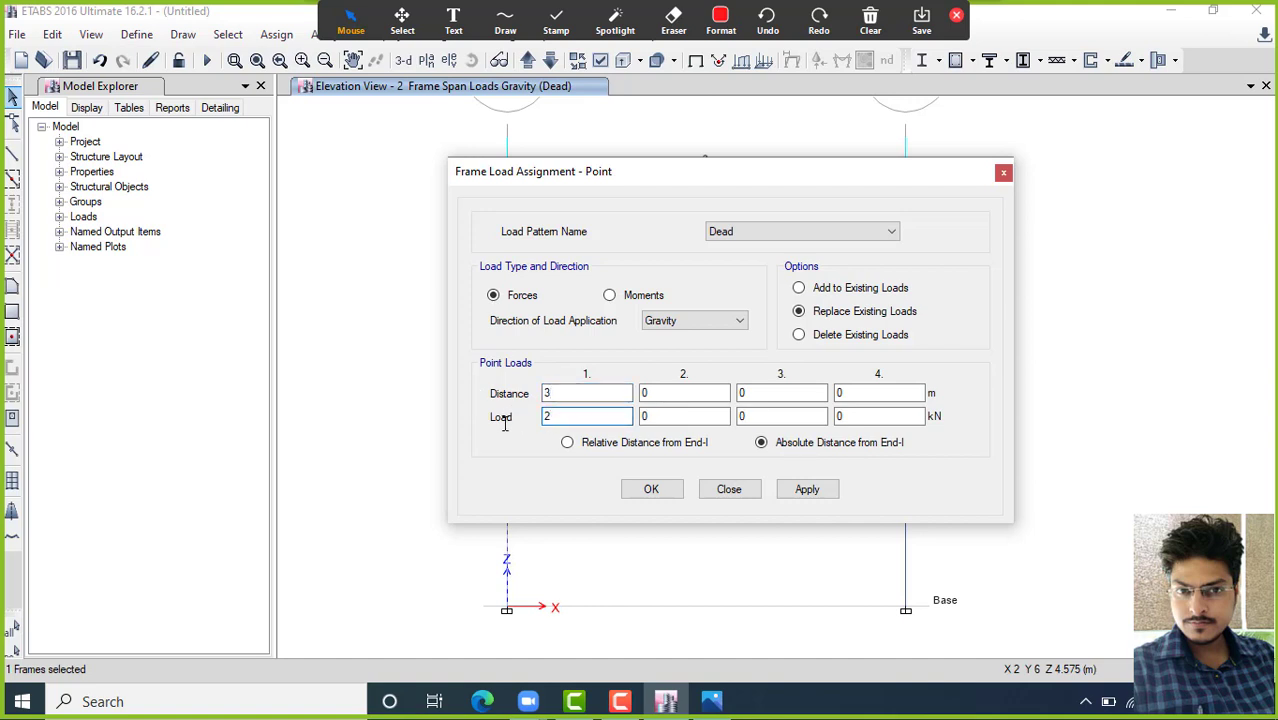
{"action": "left_click", "coordinate": [678, 326]}
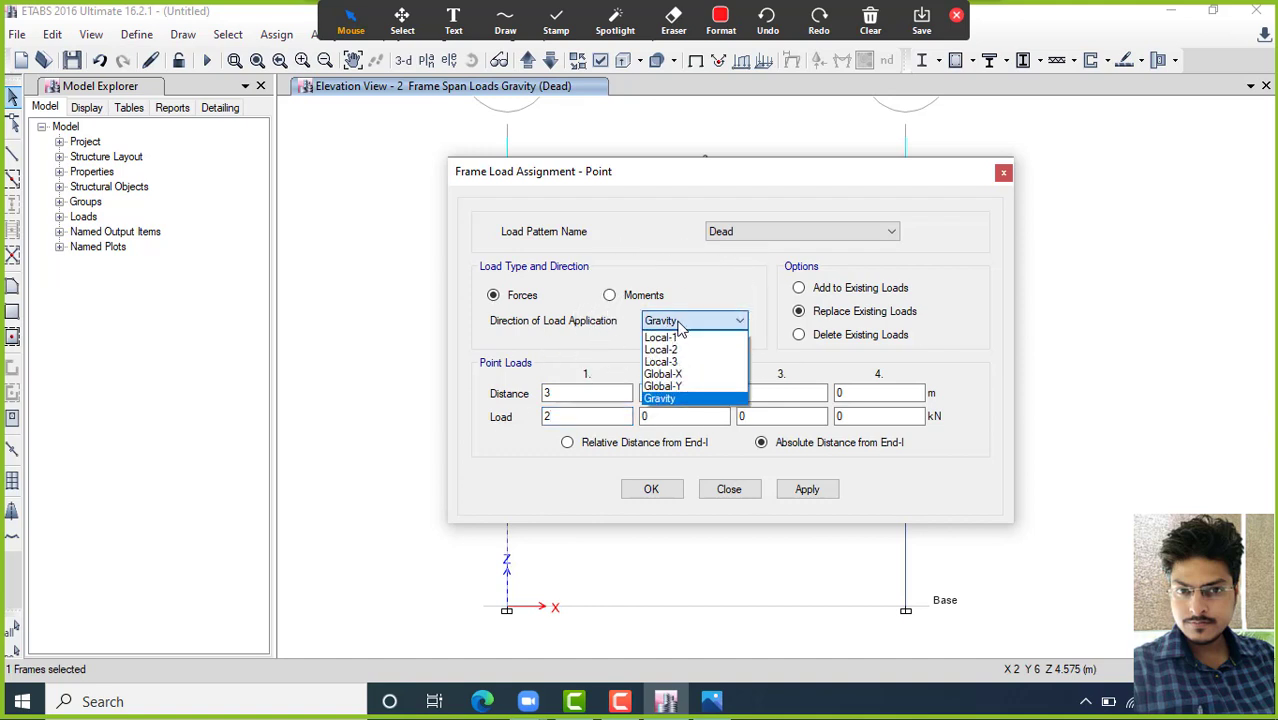
{"action": "left_click", "coordinate": [690, 373]}
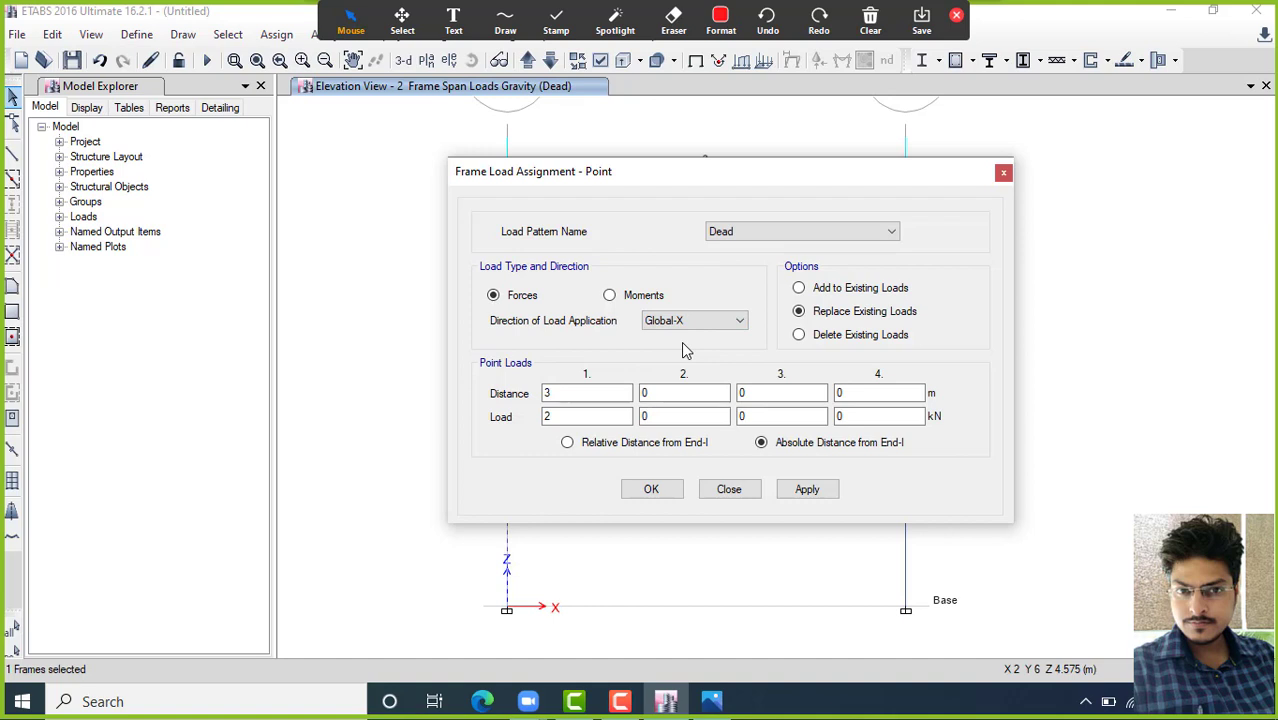
{"action": "left_click", "coordinate": [807, 489]}
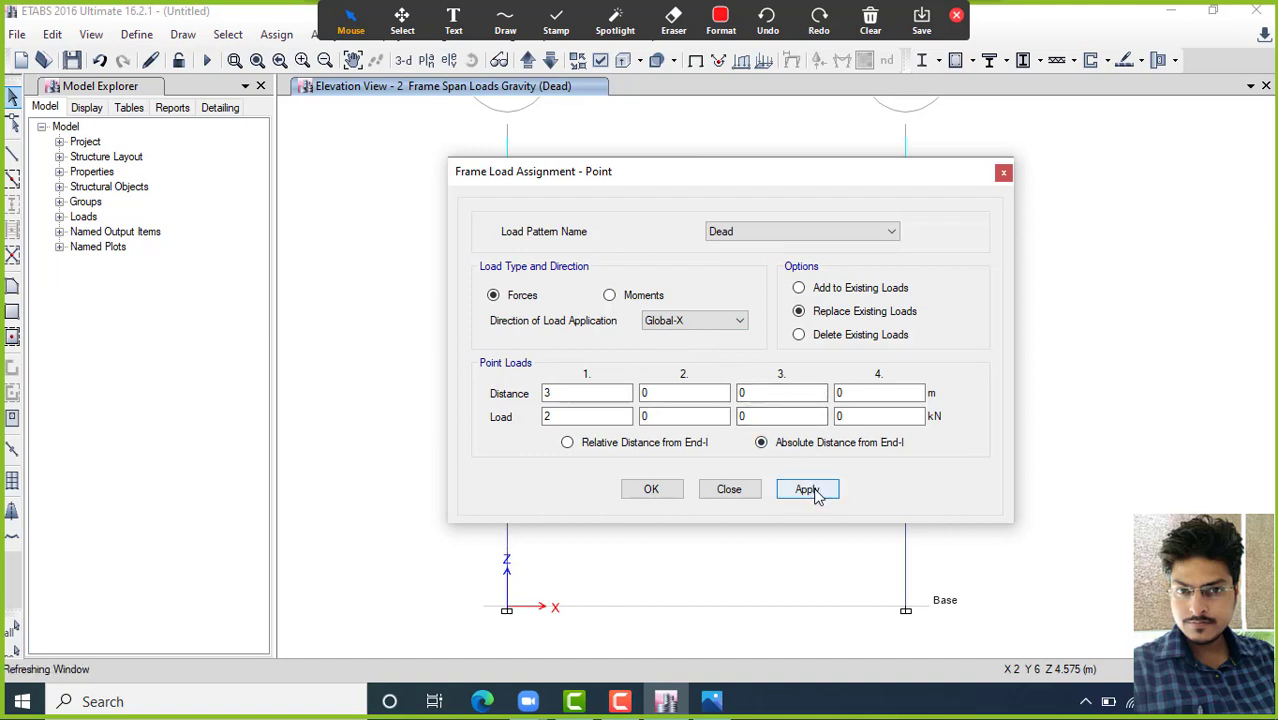
{"action": "left_click", "coordinate": [655, 490]}
{"action": "key", "text": "ctrl"}
{"action": "key", "text": "ctrl"}
{"action": "key", "text": "ctrl"}
{"action": "key", "text": "ctrl"}
{"action": "key", "text": "ctrl"}
Assign a -2 kN Global-X point load in the Dead pattern to the column opposite the origin, at absolute distance 0 m from End-I
{"action": "left_click", "coordinate": [906, 424]}
{"action": "left_click", "coordinate": [276, 34]}
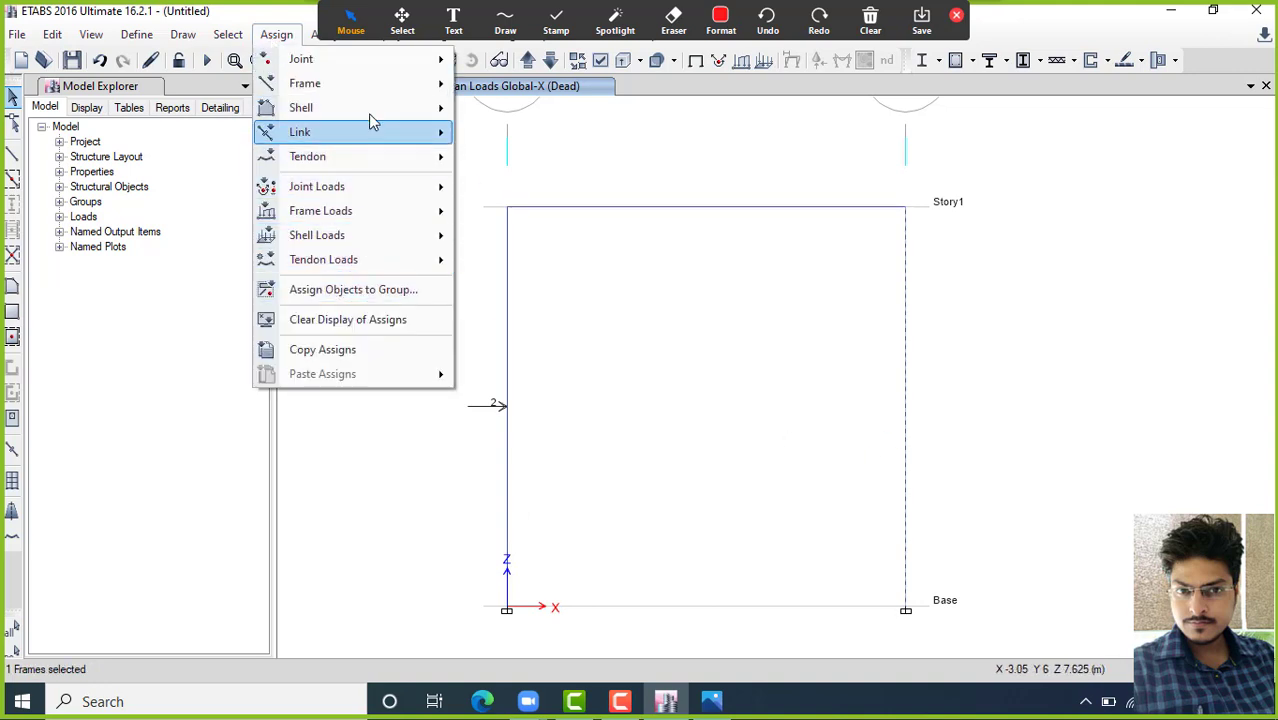
{"action": "mouse_move", "coordinate": [380, 211]}
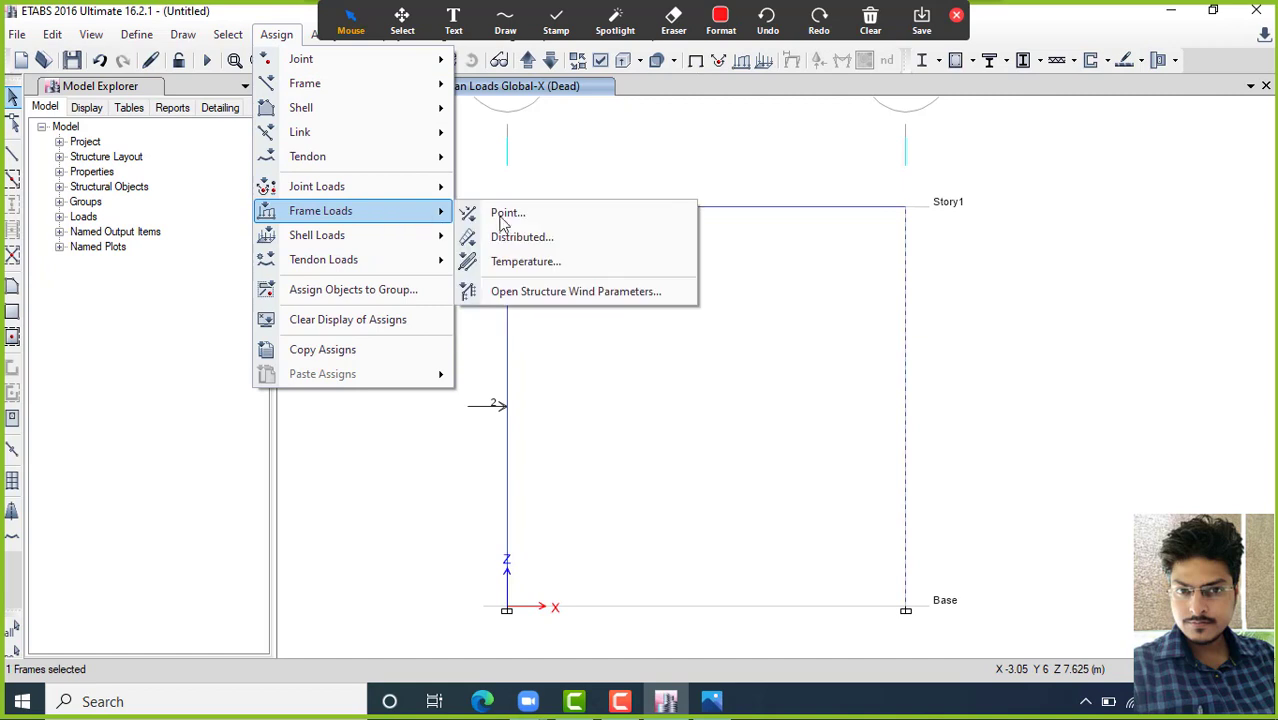
{"action": "left_click", "coordinate": [505, 213]}
{"action": "left_click_drag", "start_coordinate": [704, 174], "coordinate": [333, 172]}
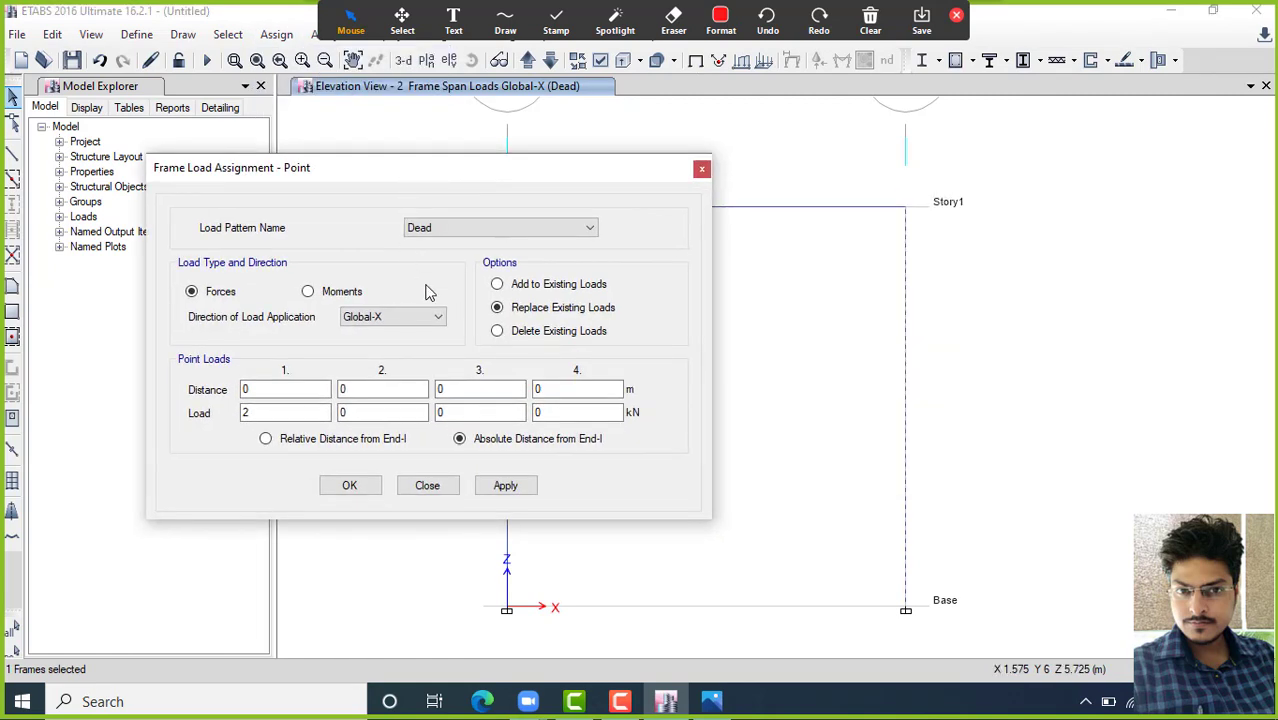
{"action": "left_click", "coordinate": [386, 319]}
{"action": "left_click", "coordinate": [391, 320]}
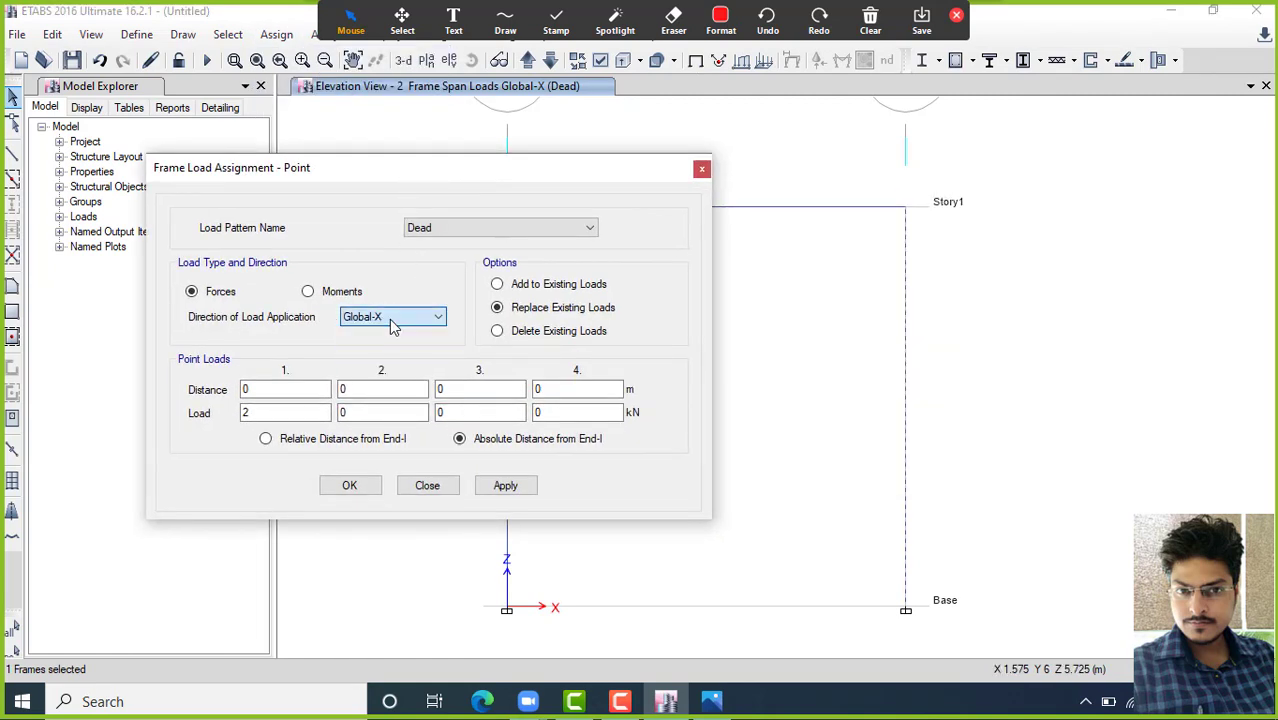
{"action": "left_click_drag", "start_coordinate": [259, 389], "coordinate": [211, 390]}
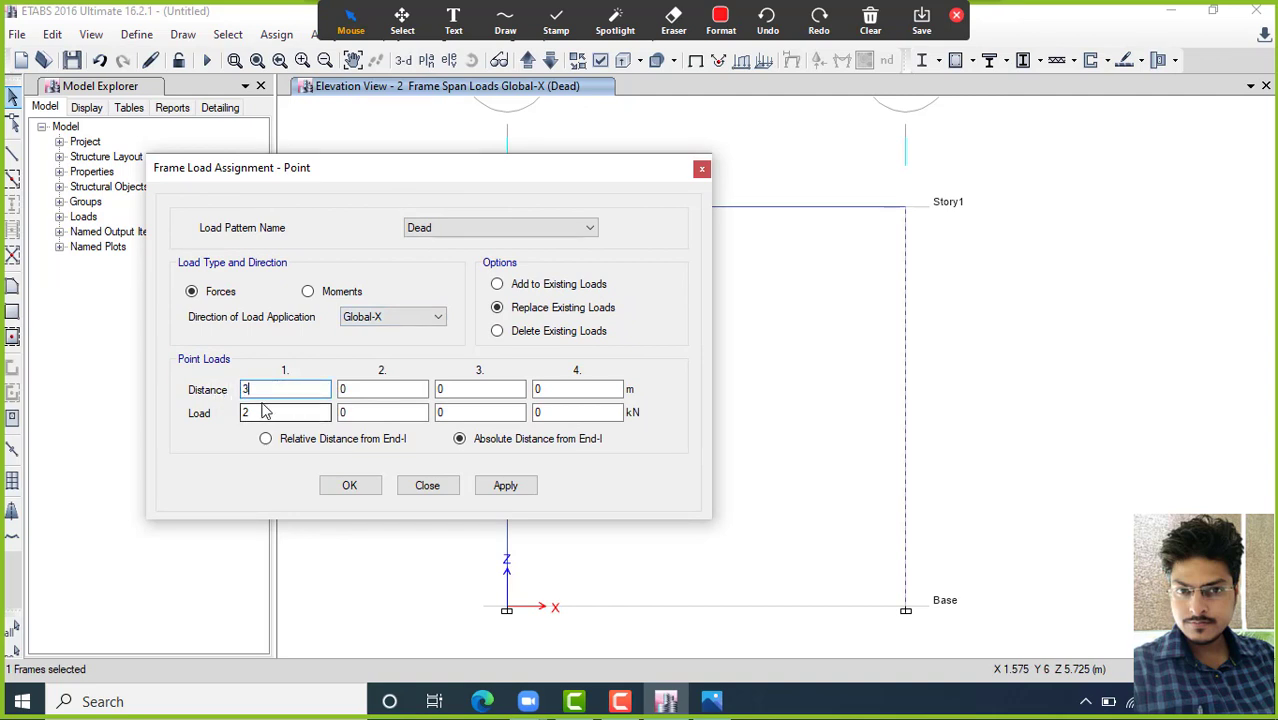
{"action": "left_click_drag", "start_coordinate": [262, 388], "coordinate": [201, 367]}
{"action": "left_click_drag", "start_coordinate": [258, 412], "coordinate": [243, 424]}
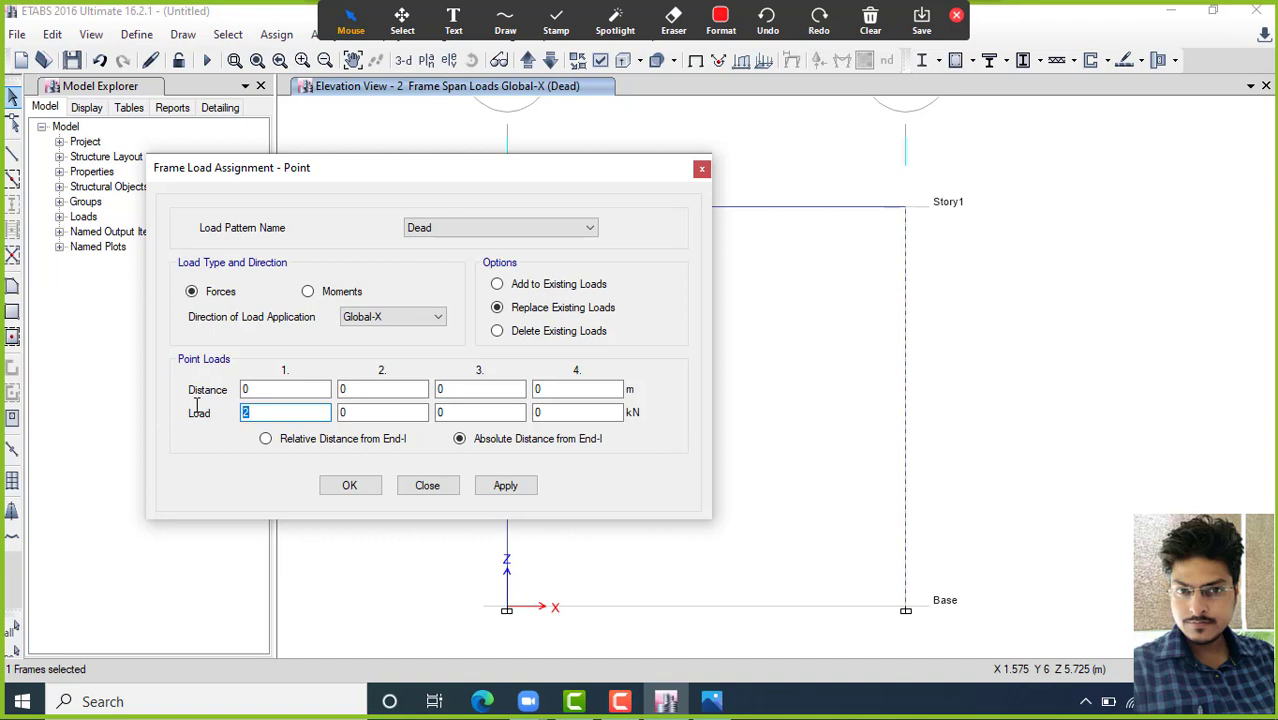
{"action": "type", "text": "-2"}
{"action": "left_click", "coordinate": [520, 489]}
{"action": "left_click", "coordinate": [946, 617]}
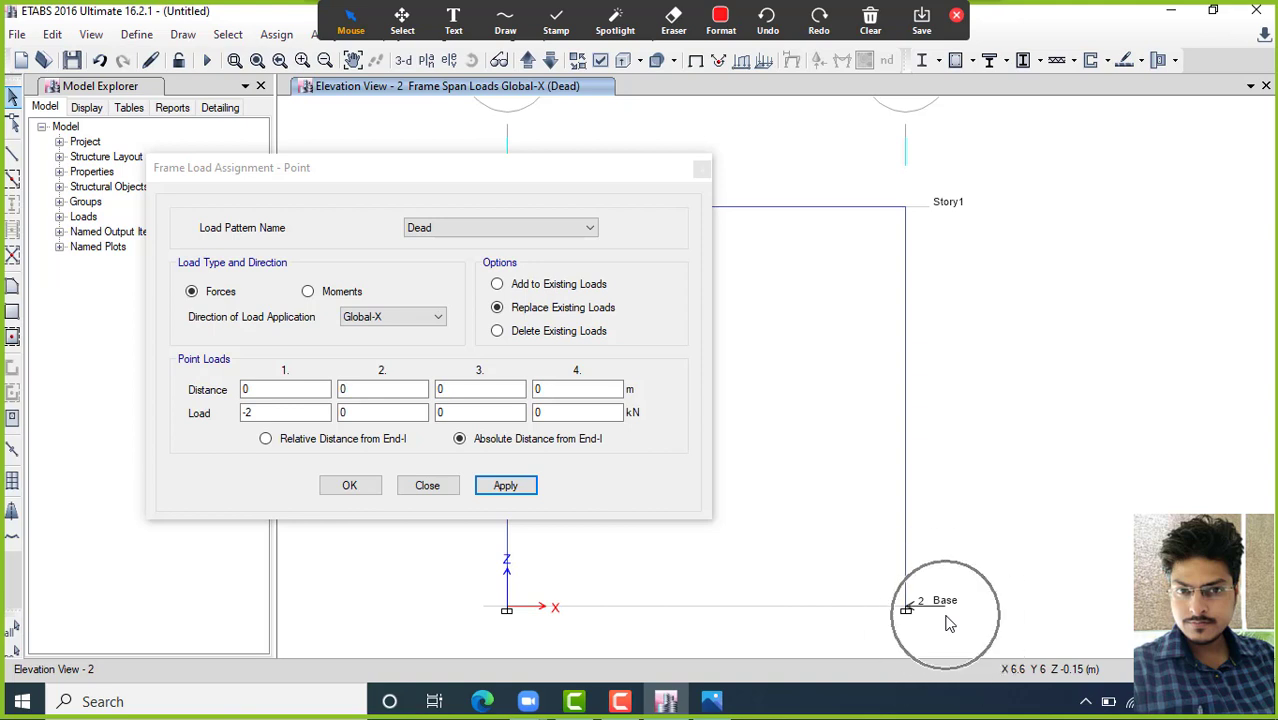
{"action": "left_click", "coordinate": [946, 617]}
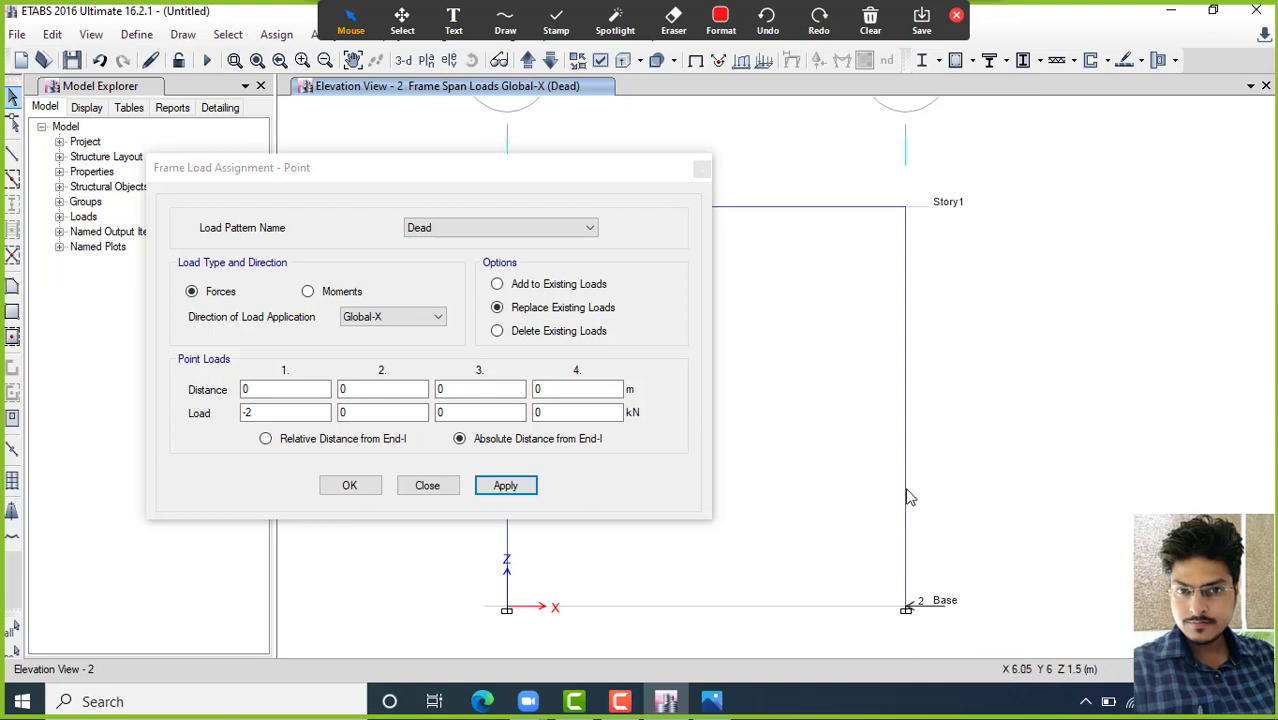
Delete the existing Dead point load from the column opposite the origin
{"action": "left_click", "coordinate": [378, 170]}
{"action": "left_click_drag", "start_coordinate": [378, 170], "coordinate": [298, 165]}
{"action": "left_click", "coordinate": [418, 330]}
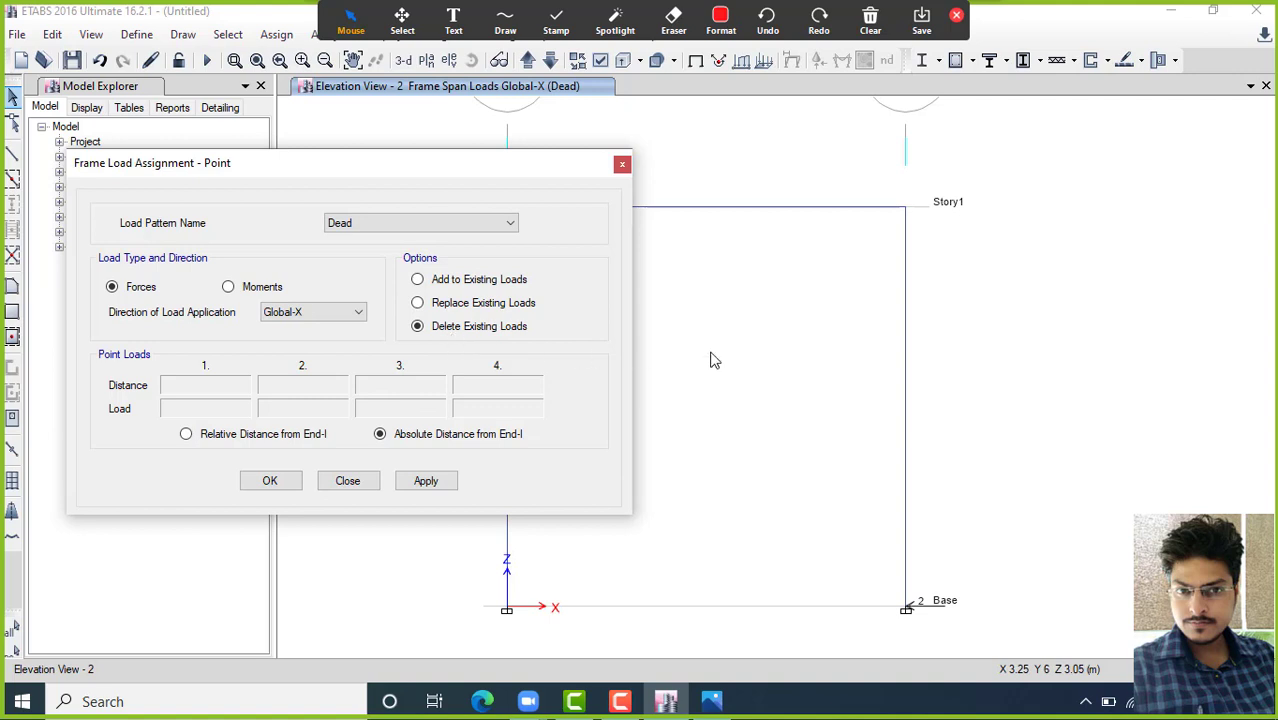
{"action": "left_click", "coordinate": [906, 361]}
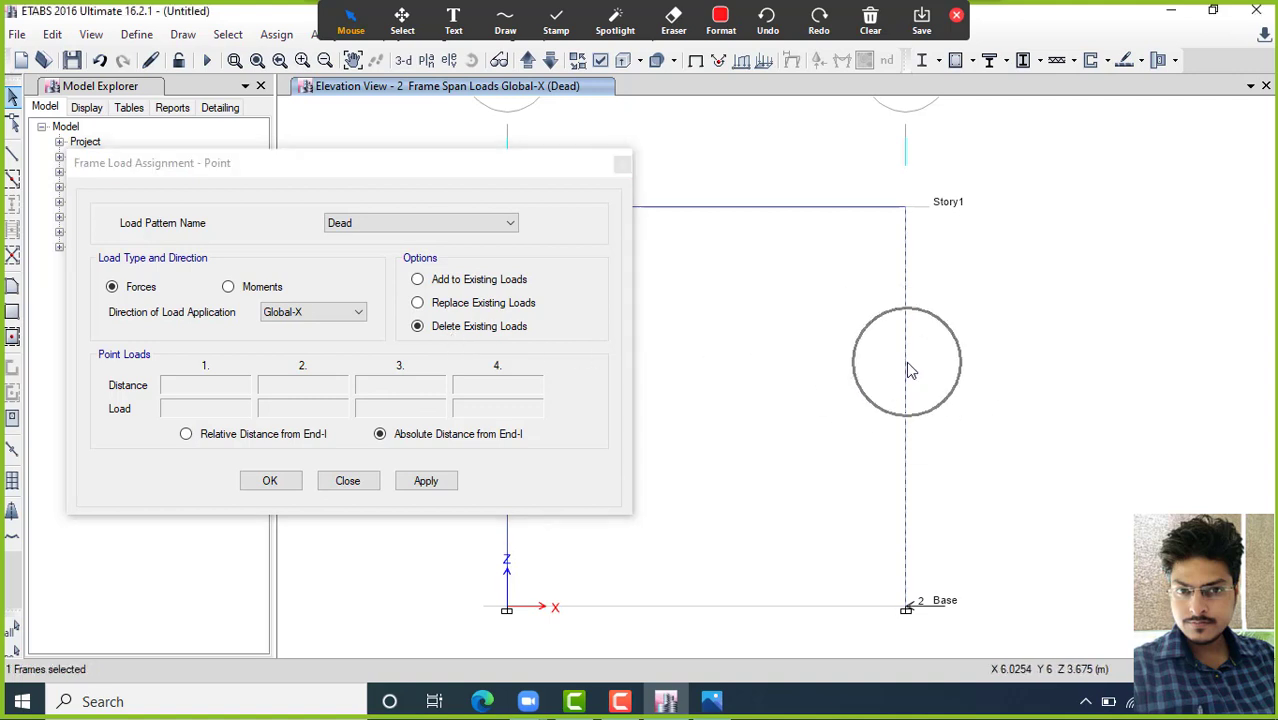
{"action": "left_click", "coordinate": [453, 486]}
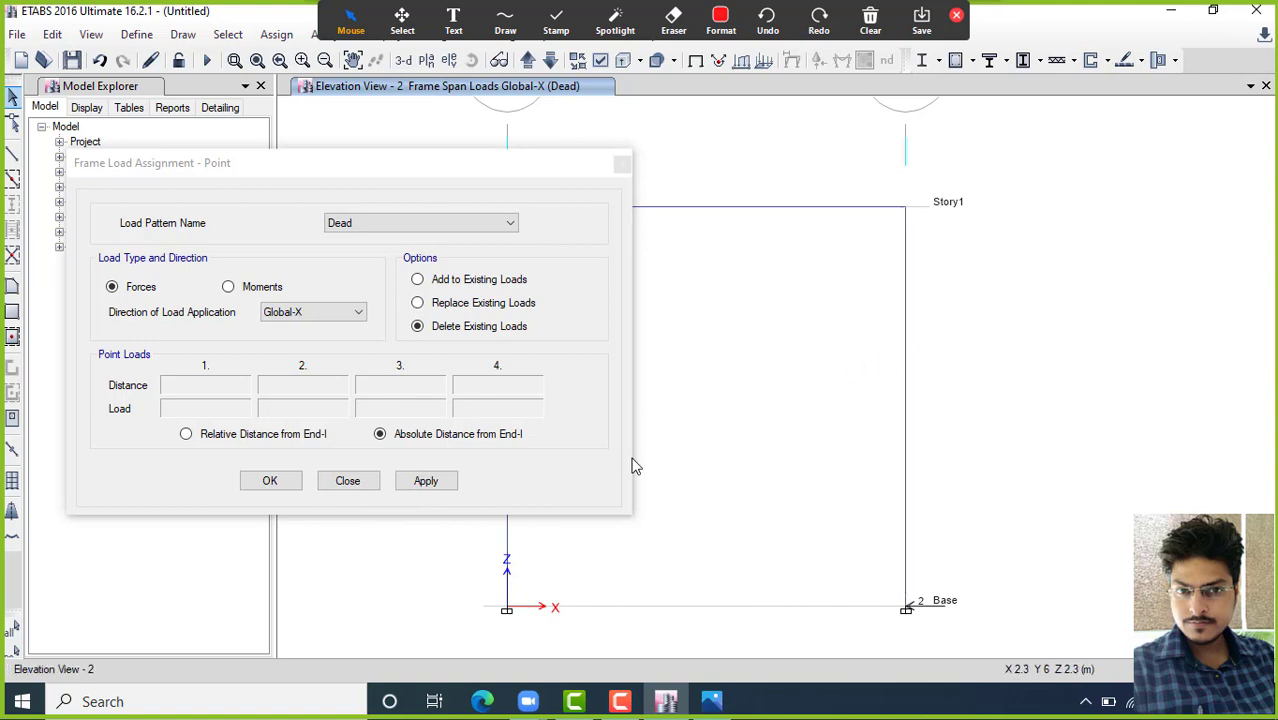
{"action": "left_click", "coordinate": [453, 486]}
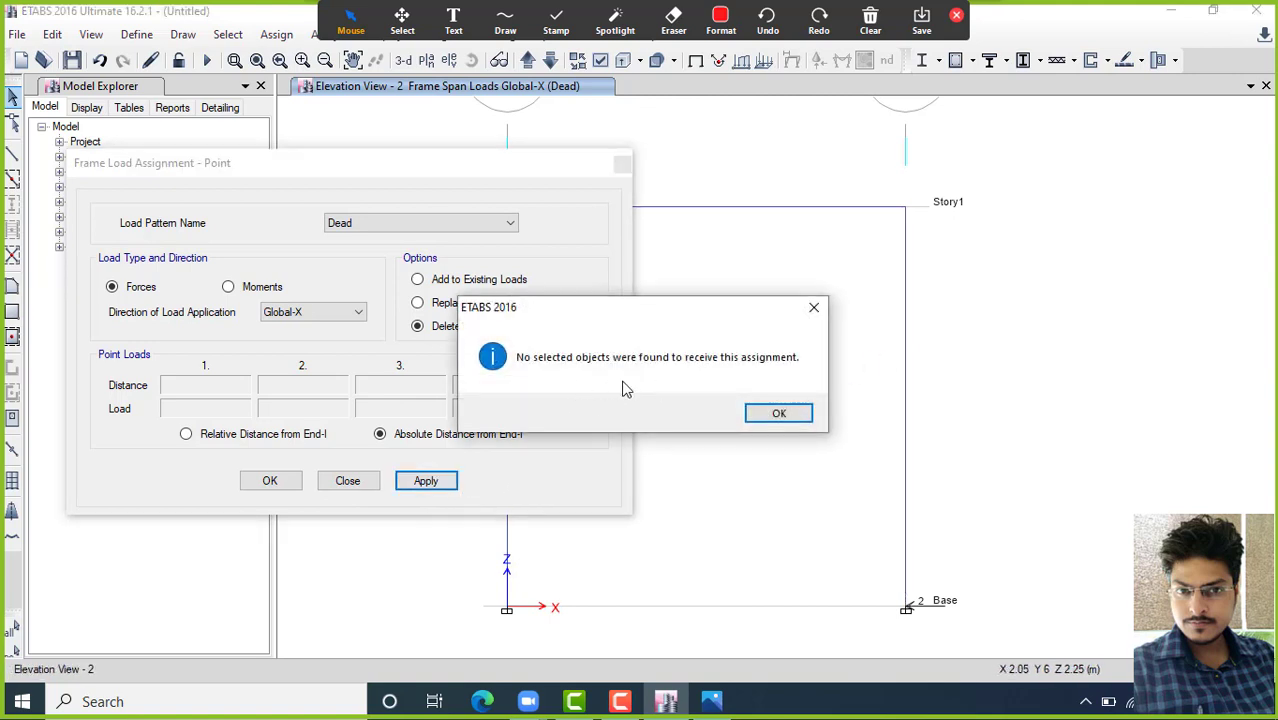
{"action": "left_click", "coordinate": [814, 307]}
{"action": "left_click", "coordinate": [906, 373]}
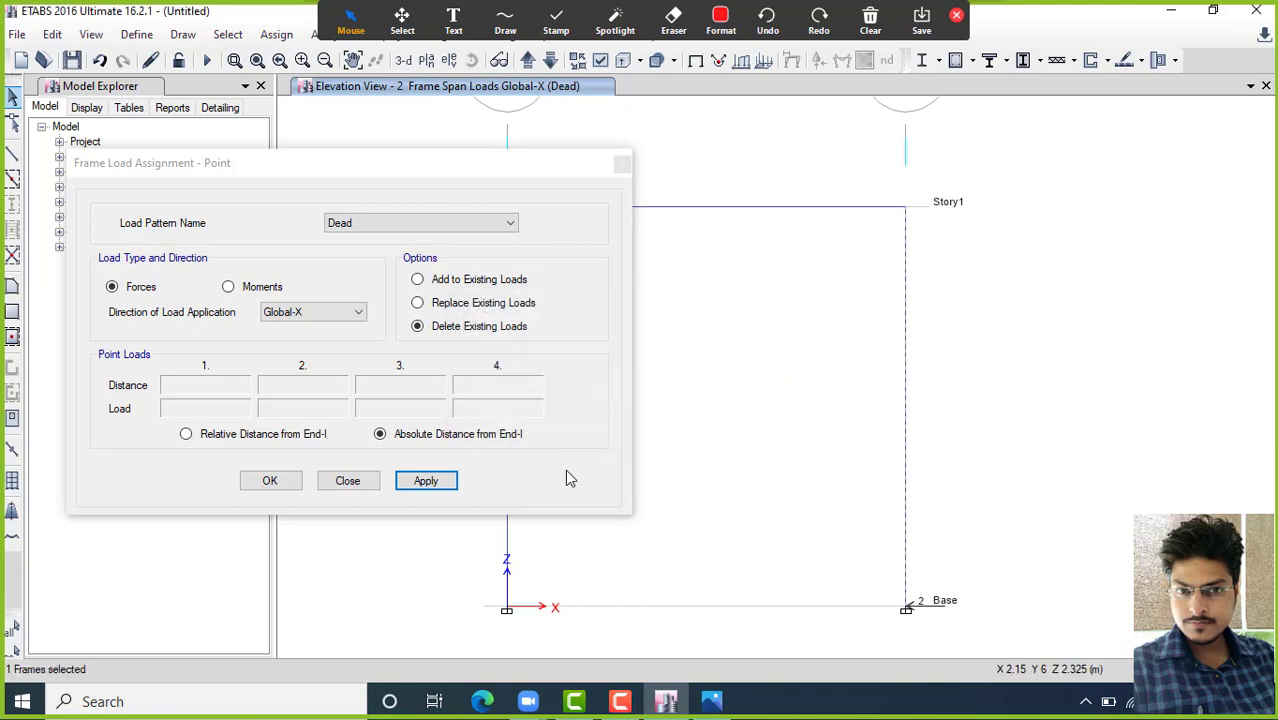
{"action": "left_click", "coordinate": [428, 484]}
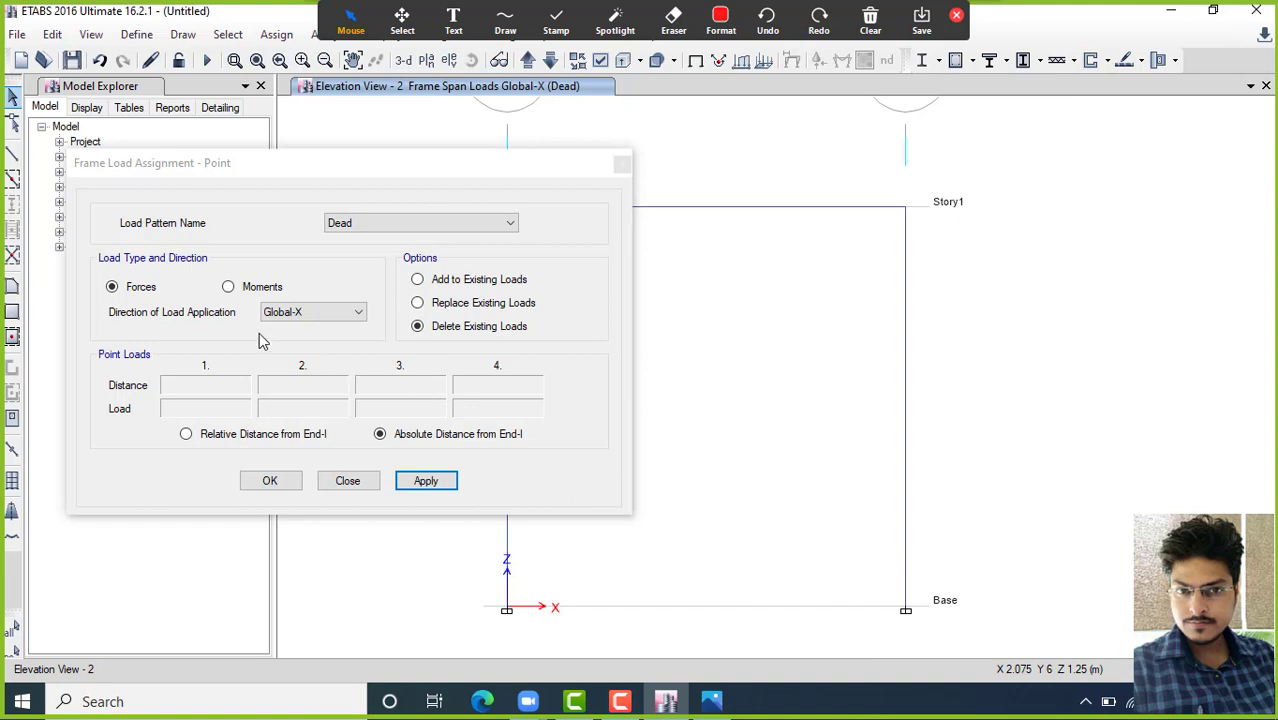
Assign a -2 kN Global-X point load in the Dead pattern to the column opposite the origin, at absolute distance 3 m from End-I
{"action": "left_click", "coordinate": [455, 304]}
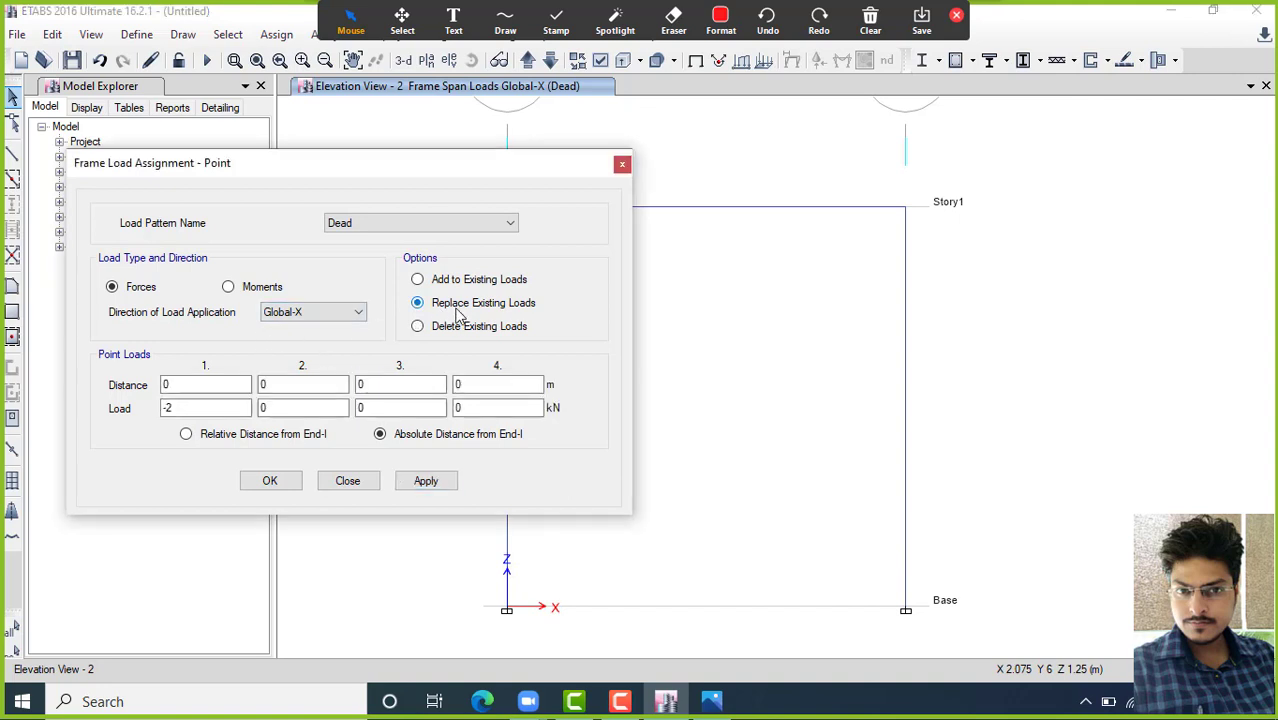
{"action": "double_click", "coordinate": [199, 388]}
{"action": "double_click", "coordinate": [210, 407]}
{"action": "left_click", "coordinate": [426, 481]}
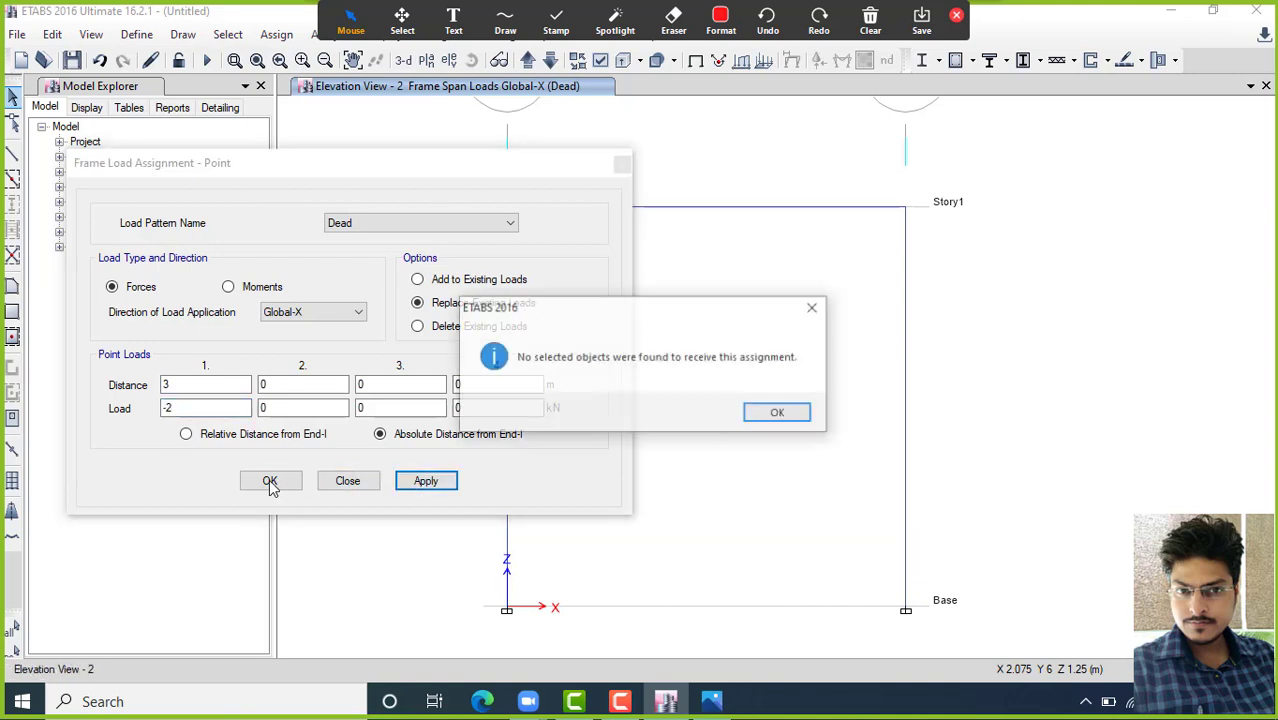
{"action": "left_click", "coordinate": [807, 413]}
{"action": "left_click", "coordinate": [906, 405]}
{"action": "left_click", "coordinate": [425, 483]}
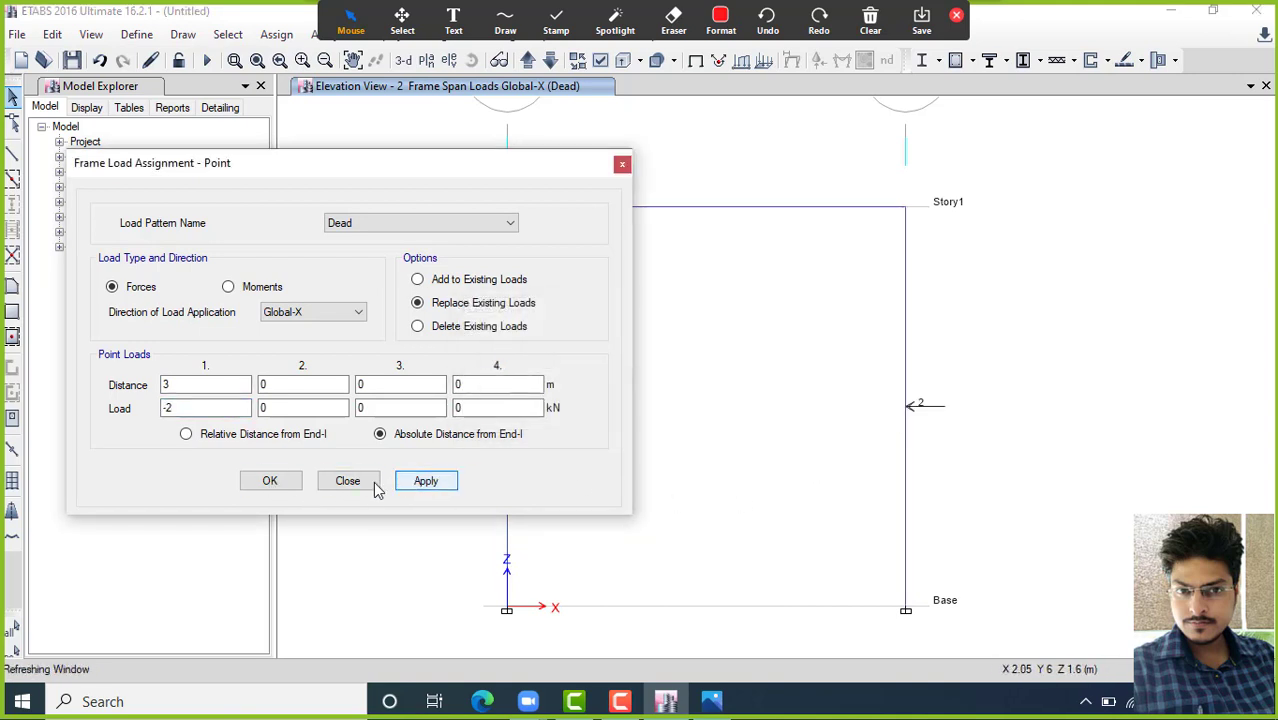
{"action": "left_click", "coordinate": [280, 483]}
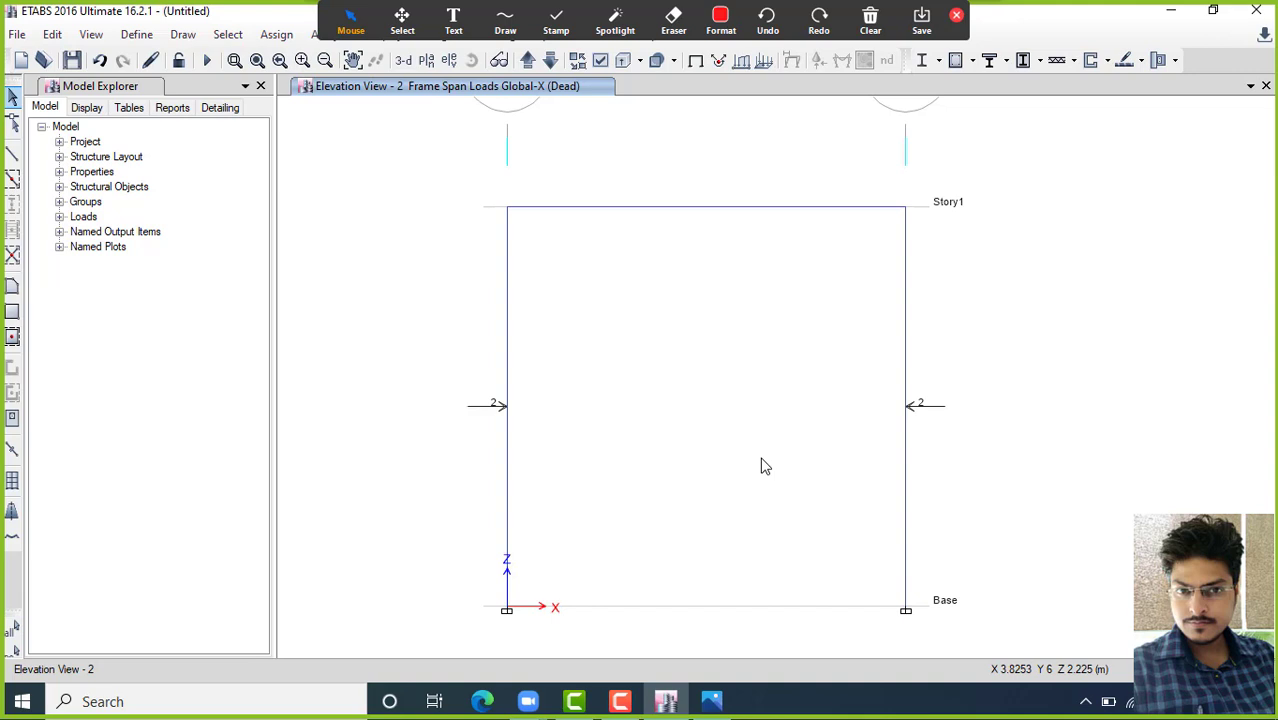
Run the analysis of the portal frame, saving the model file as Project 4
{"action": "left_click", "coordinate": [207, 60]}
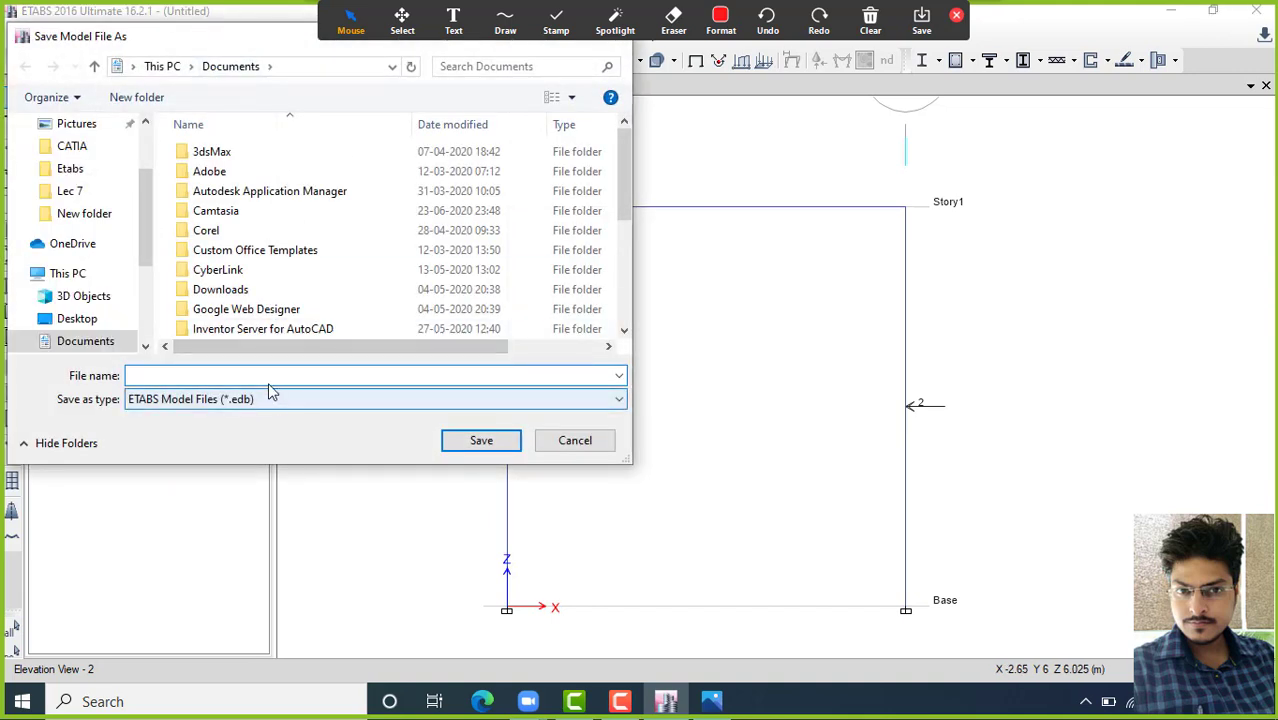
{"action": "type", "text": "P"}
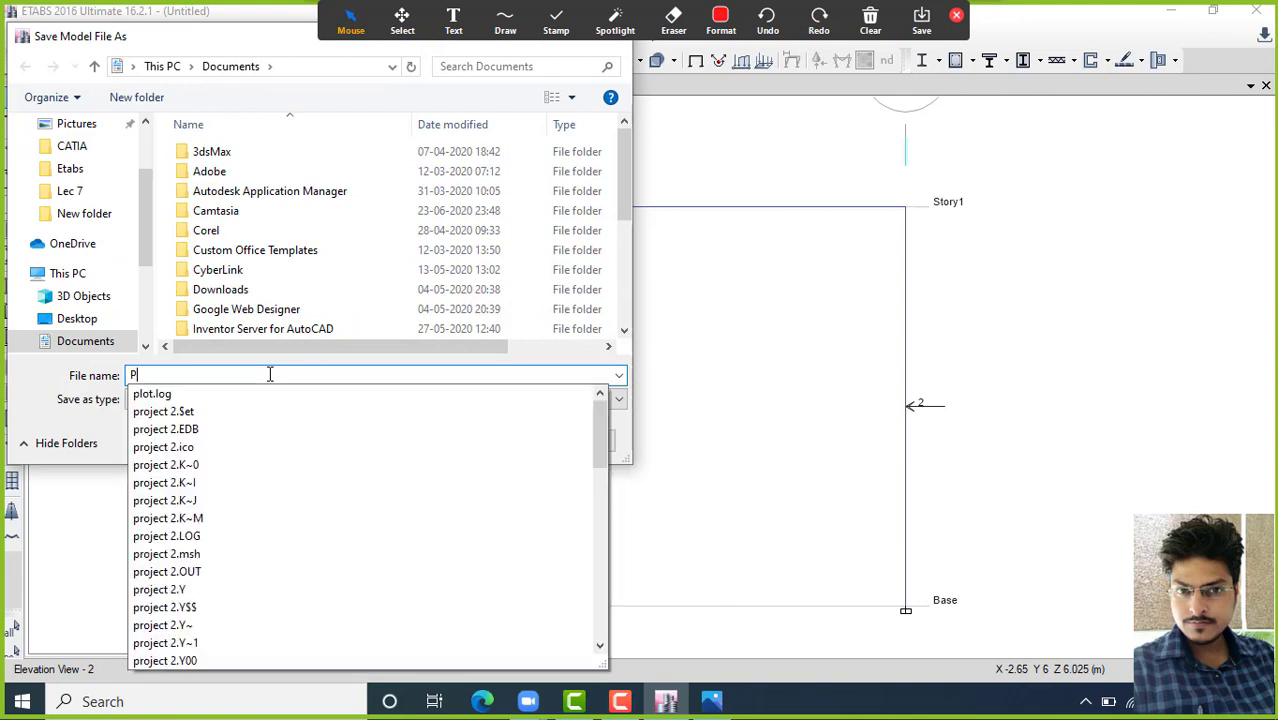
{"action": "type", "text": "roject 3"}
{"action": "key", "text": "BackSpace"}
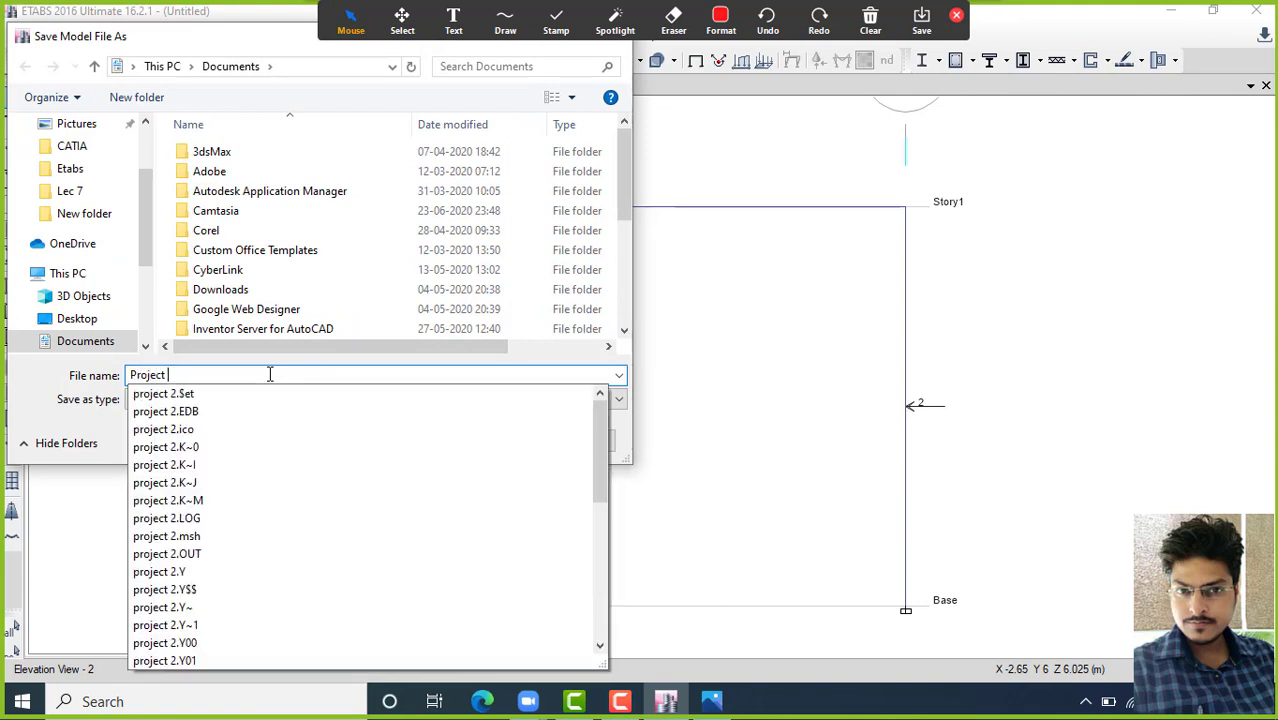
{"action": "type", "text": "4"}
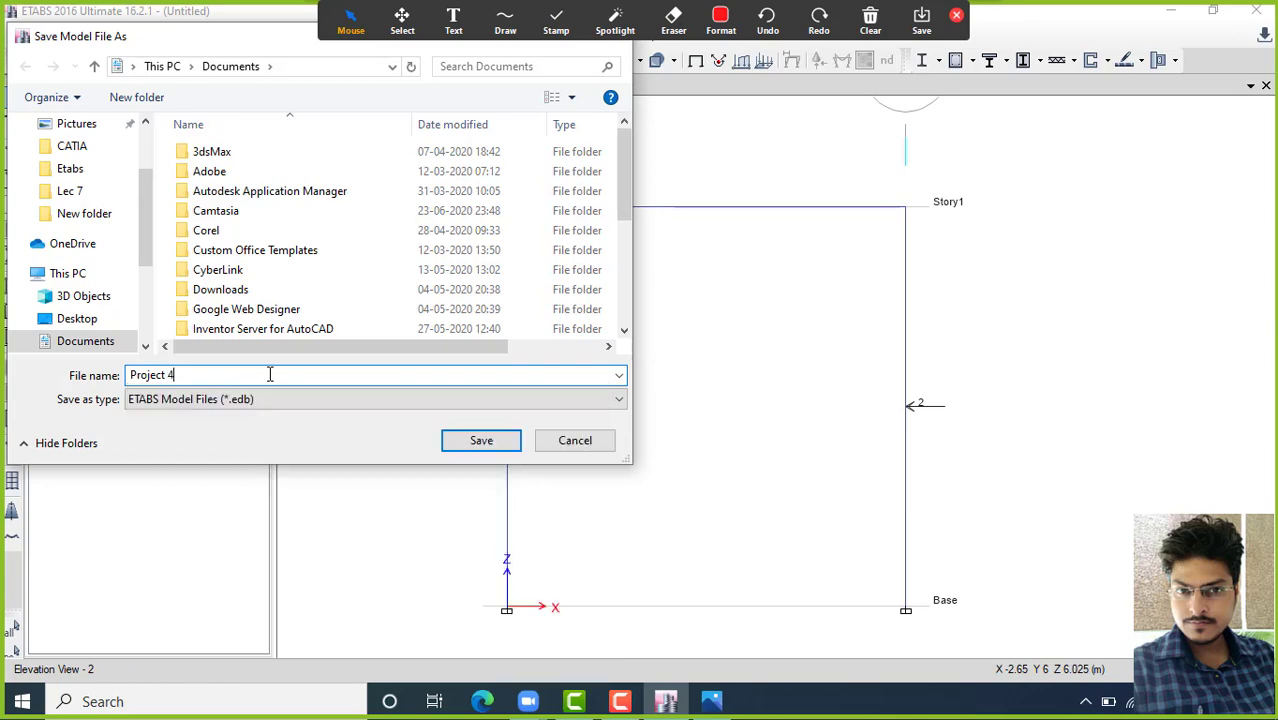
{"action": "left_click", "coordinate": [475, 446]}
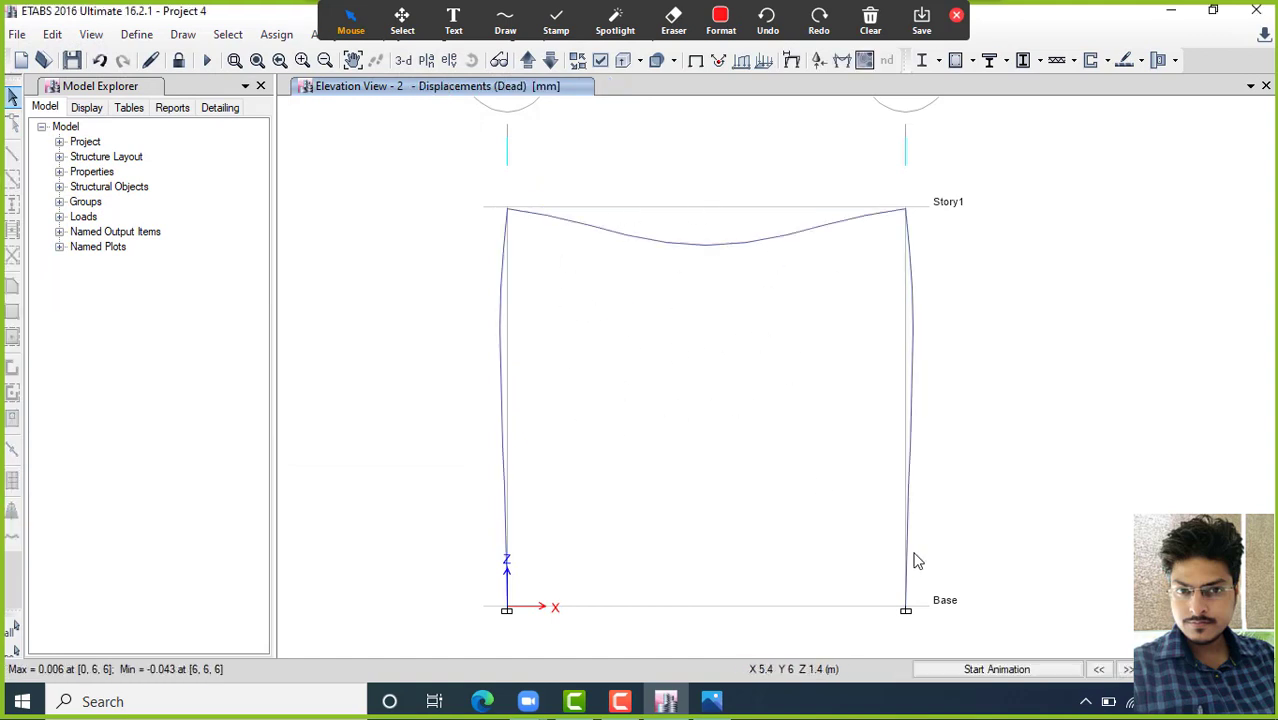
Play the animation of the frame's Dead-case deformed shape and stop it
{"action": "left_click", "coordinate": [972, 669]}
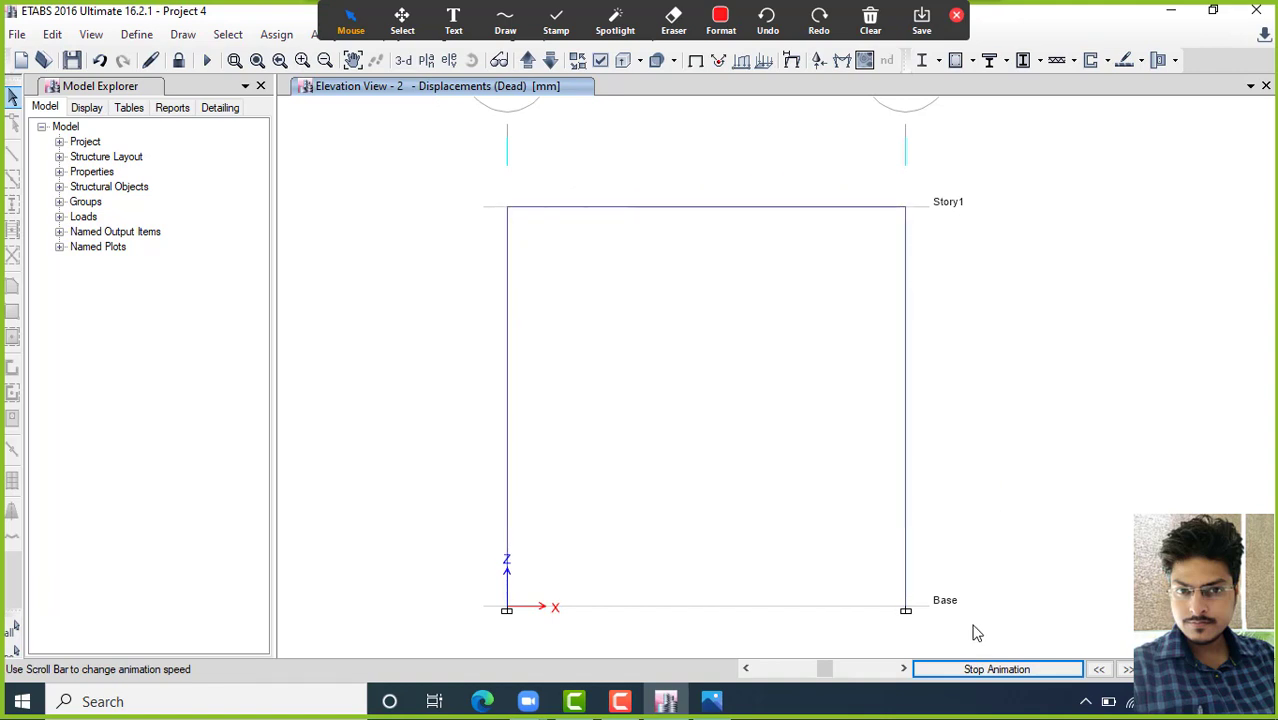
{"action": "left_click", "coordinate": [997, 669]}
Display the filled Moment 3-3 diagram for the Dead case, with values shown at controlling stations
{"action": "left_click", "coordinate": [842, 60]}
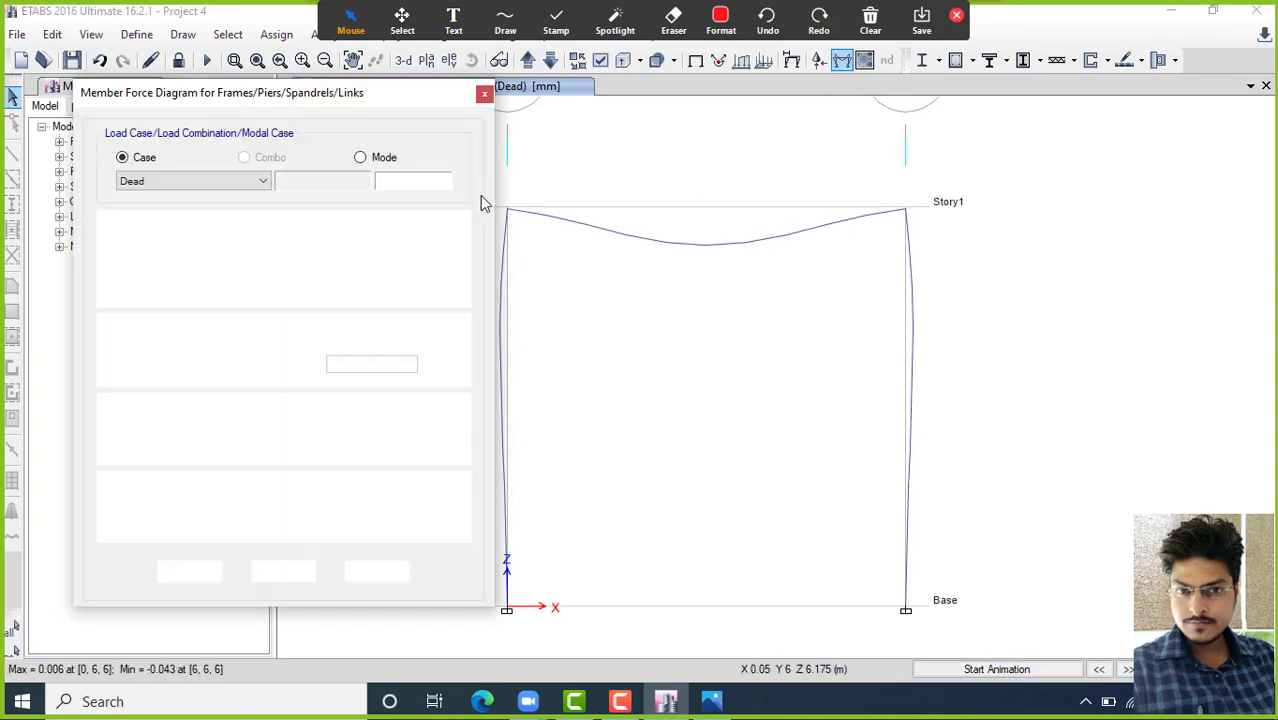
{"action": "left_click", "coordinate": [358, 572]}
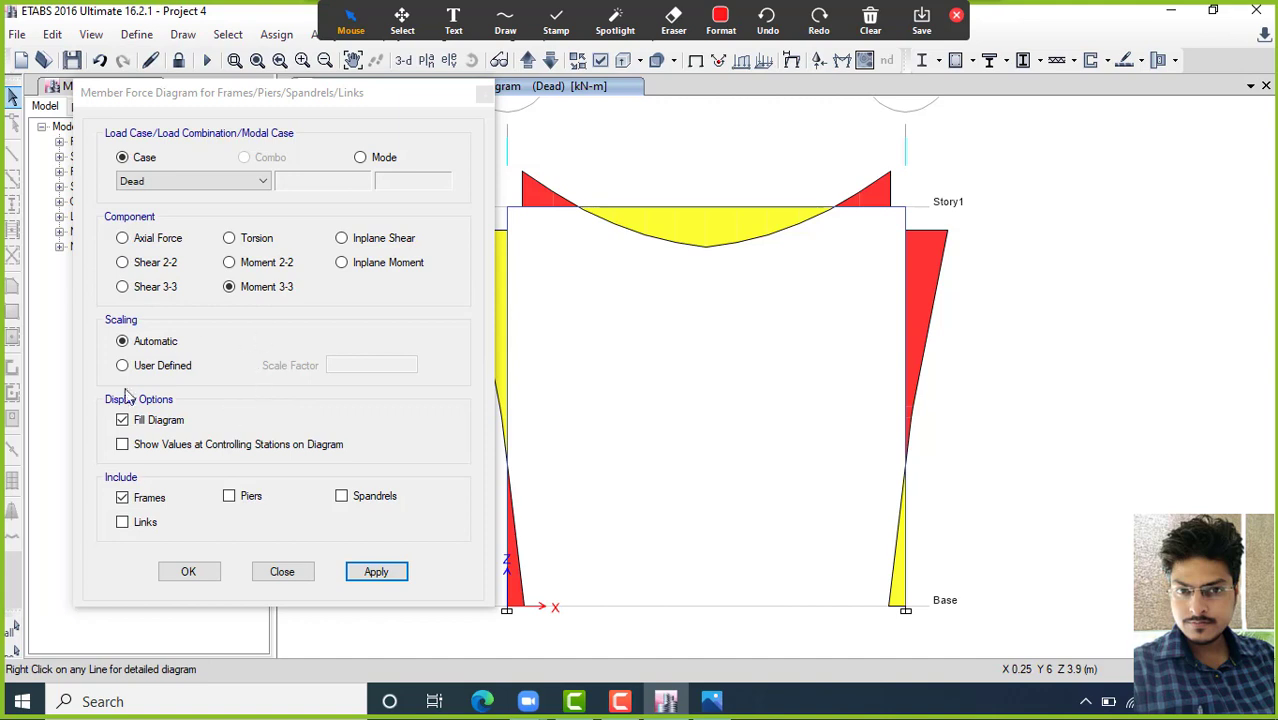
{"action": "left_click", "coordinate": [122, 445]}
{"action": "left_click", "coordinate": [373, 569]}
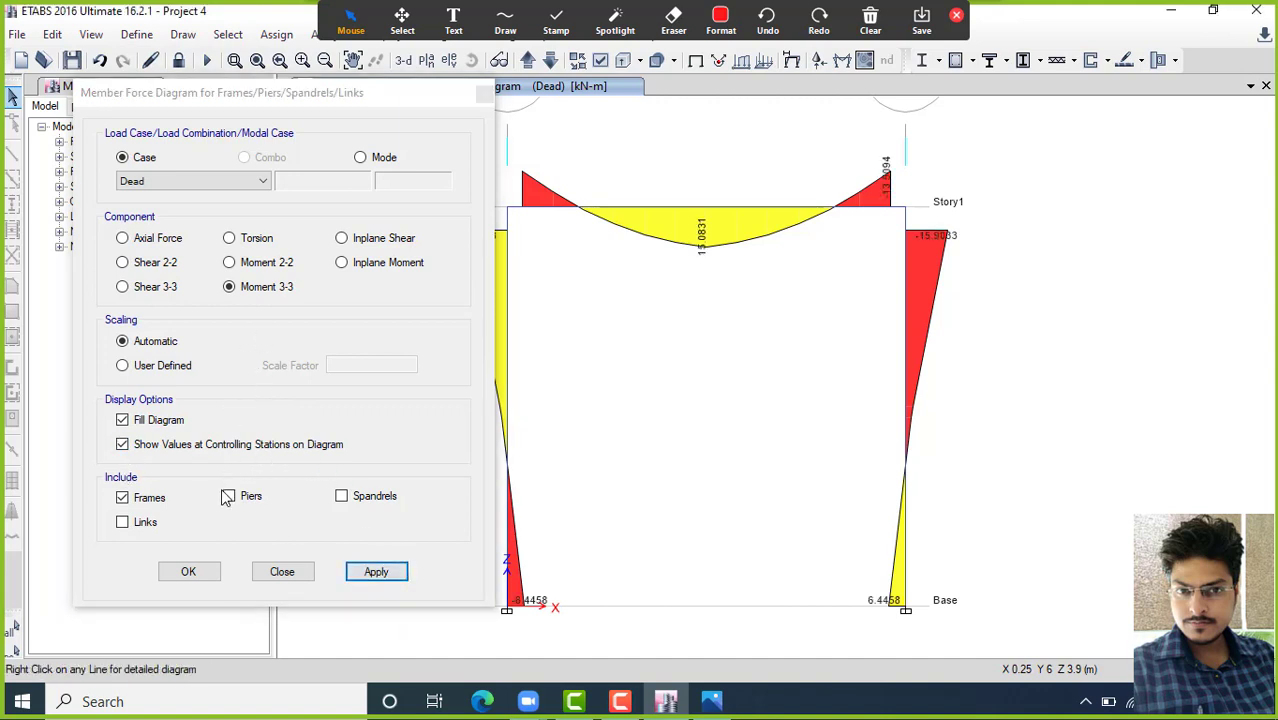
Switch the member force diagram to Shear 2-2 for the Dead case and close the diagram settings
{"action": "left_click", "coordinate": [175, 264]}
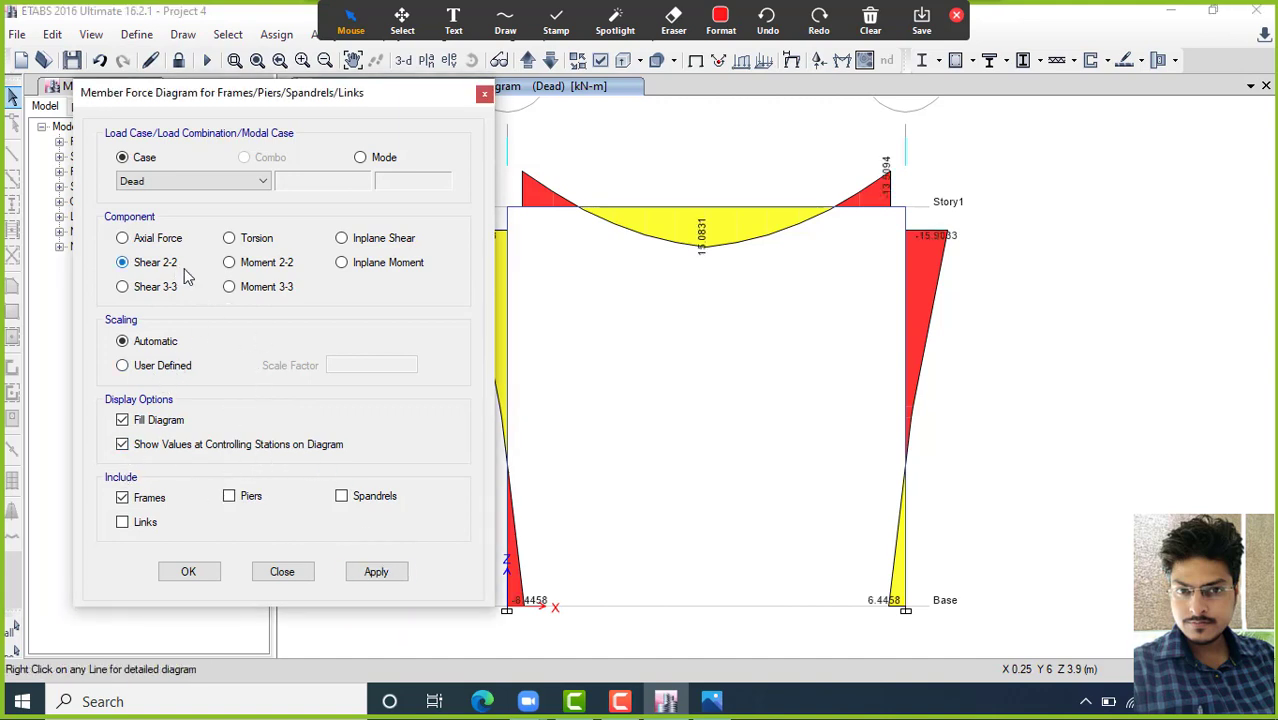
{"action": "left_click", "coordinate": [383, 572]}
{"action": "left_click", "coordinate": [189, 572]}
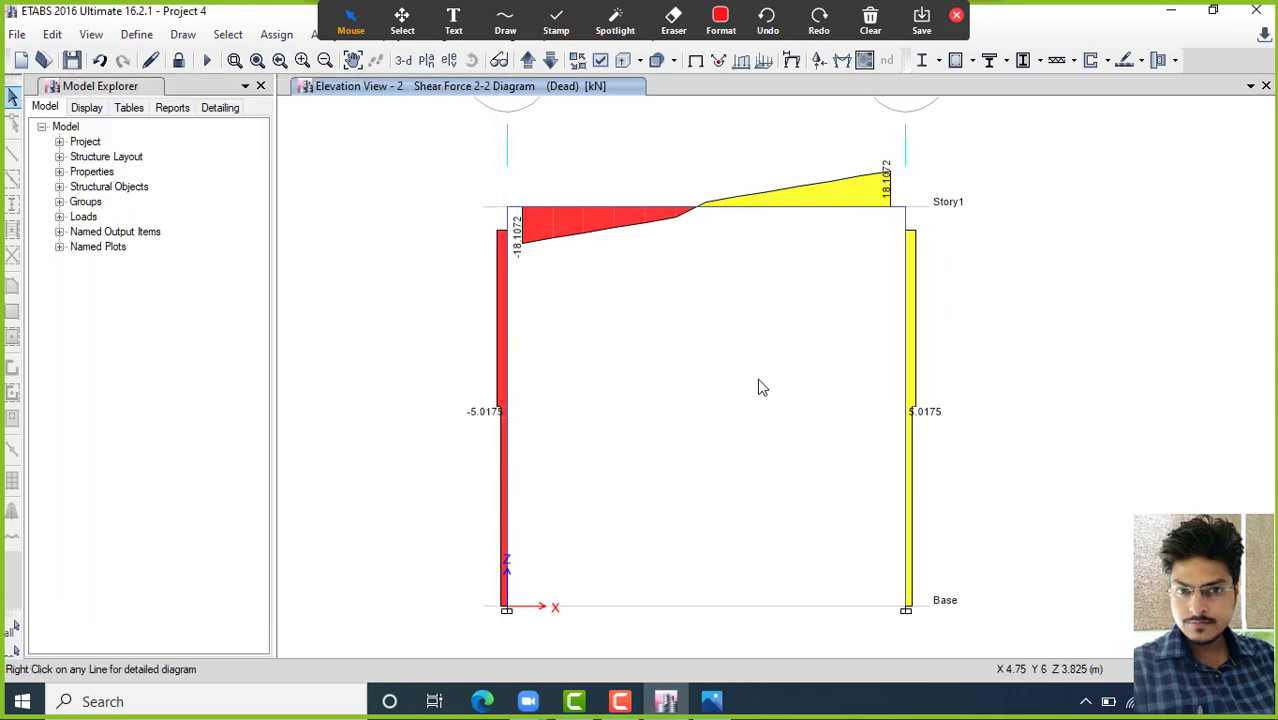
Display the Dead-case support reactions as tabulated values for the Fz component
{"action": "left_click", "coordinate": [818, 63]}
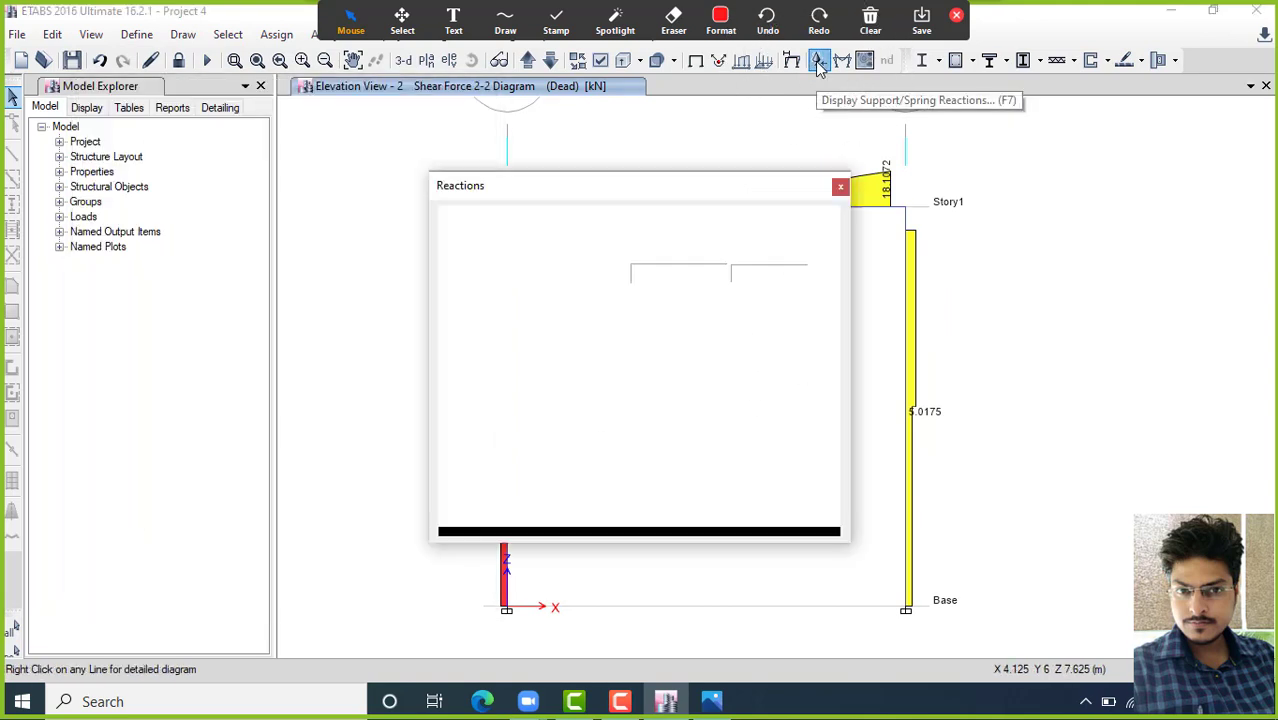
{"action": "left_click", "coordinate": [498, 362]}
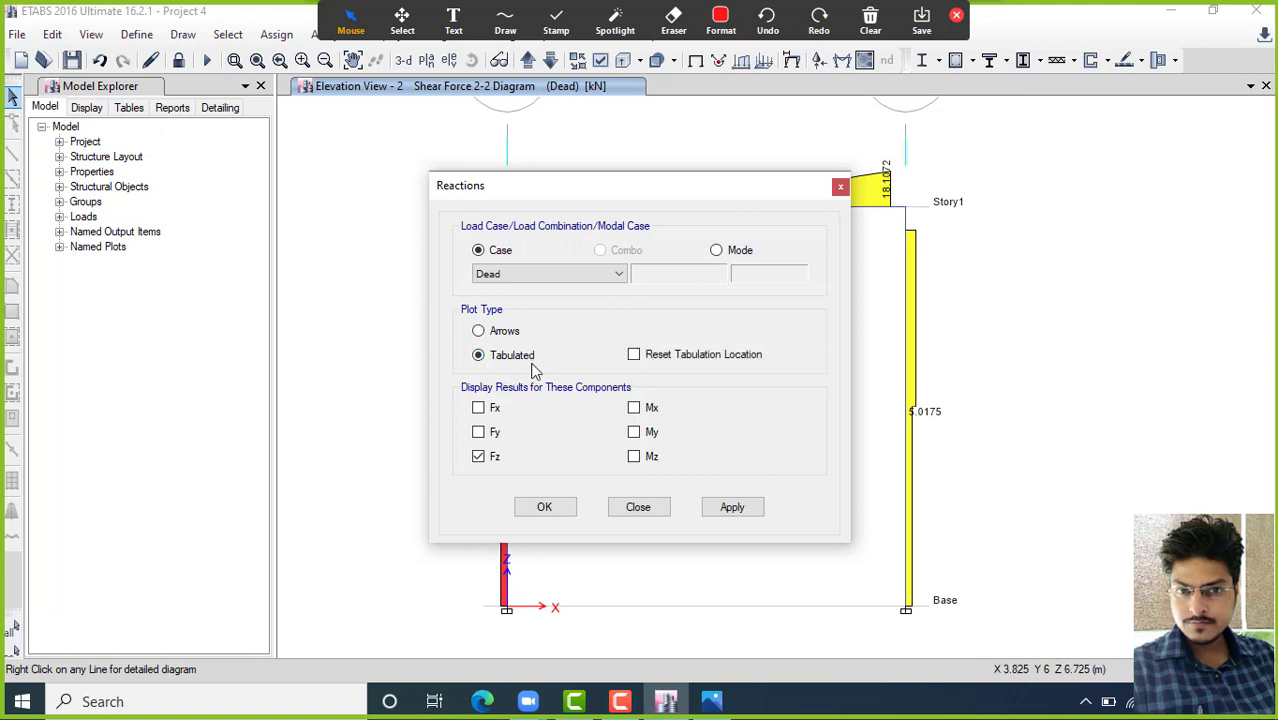
{"action": "left_click", "coordinate": [745, 512]}
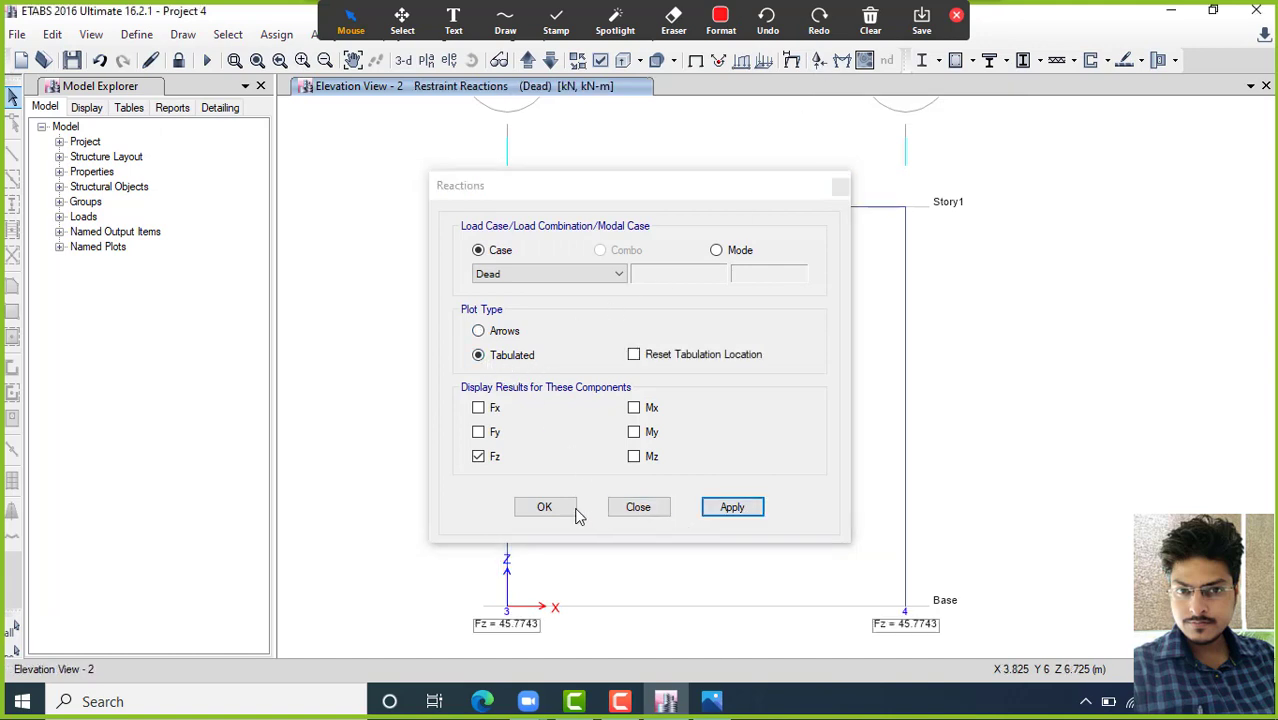
{"action": "left_click", "coordinate": [542, 513]}
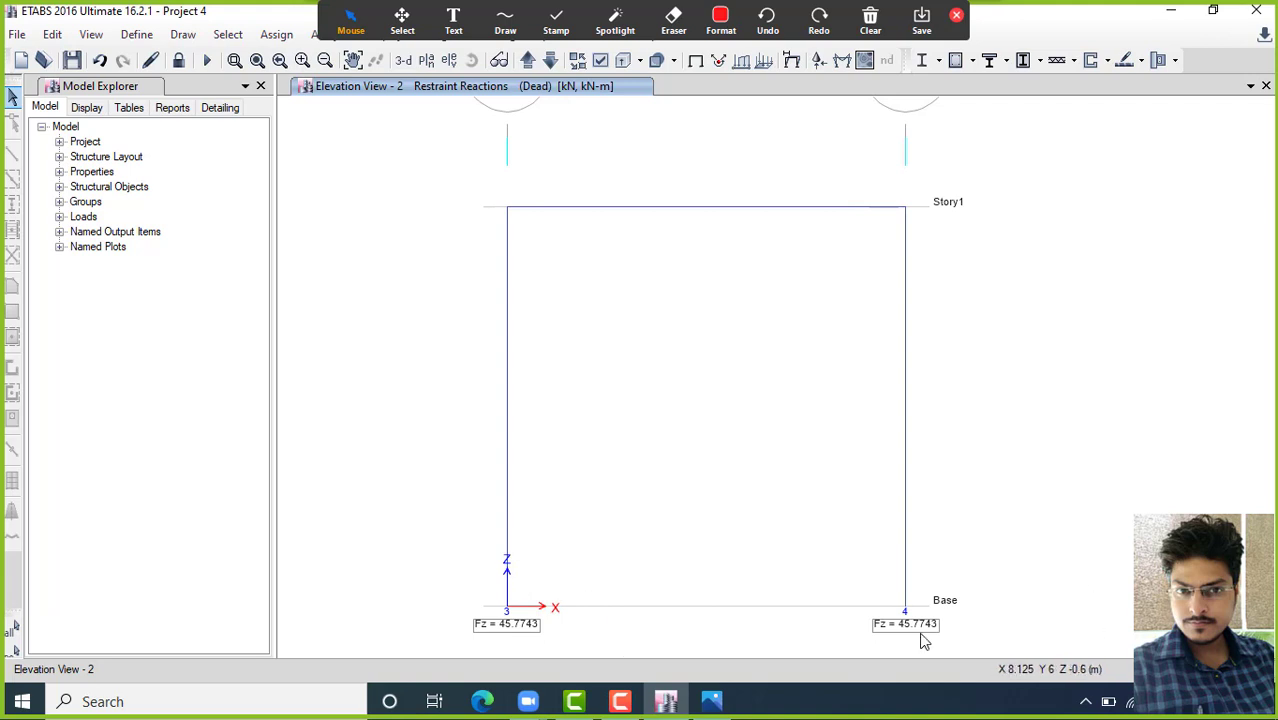